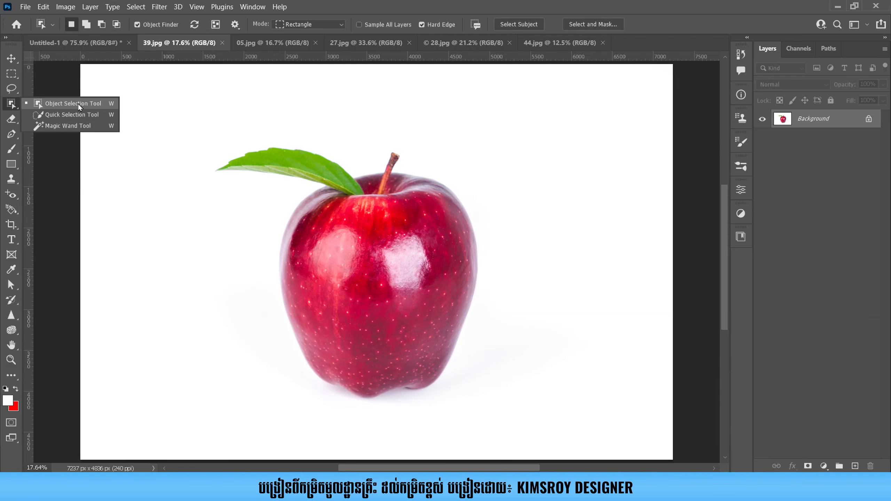
Select the whole apple with the Object Selection tool, then add its green leaf to the selection
left_click(77, 103)
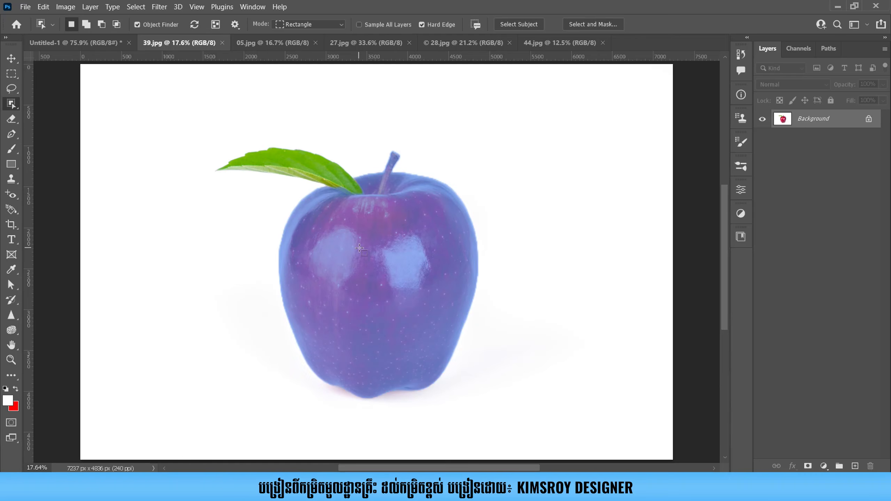
left_click(384, 248)
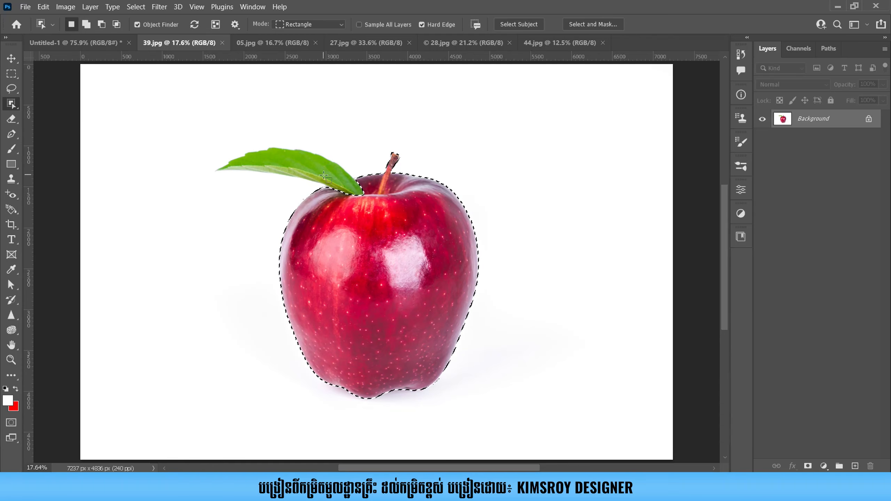
left_click(87, 27)
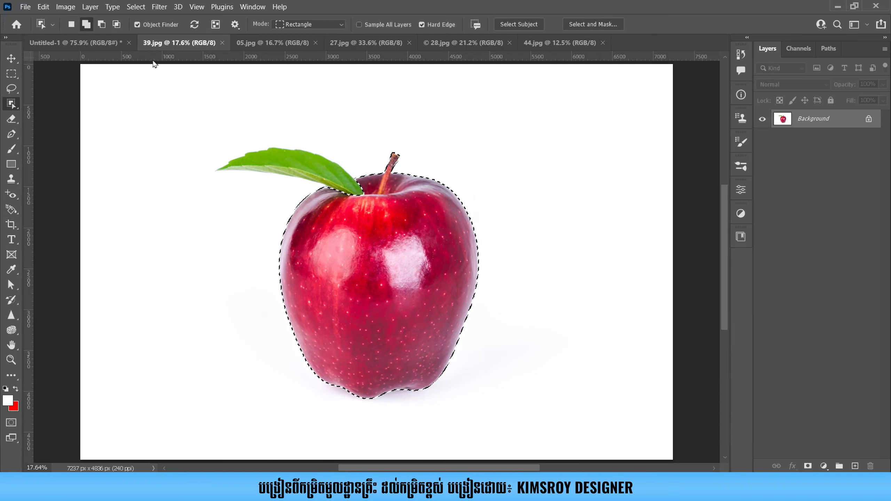
left_click_drag(199, 143, 367, 200)
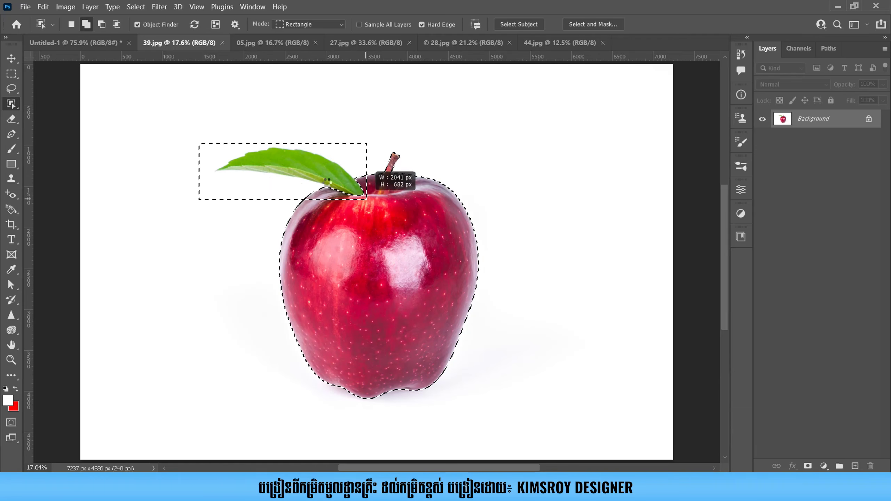
left_click_drag(367, 200, 367, 199)
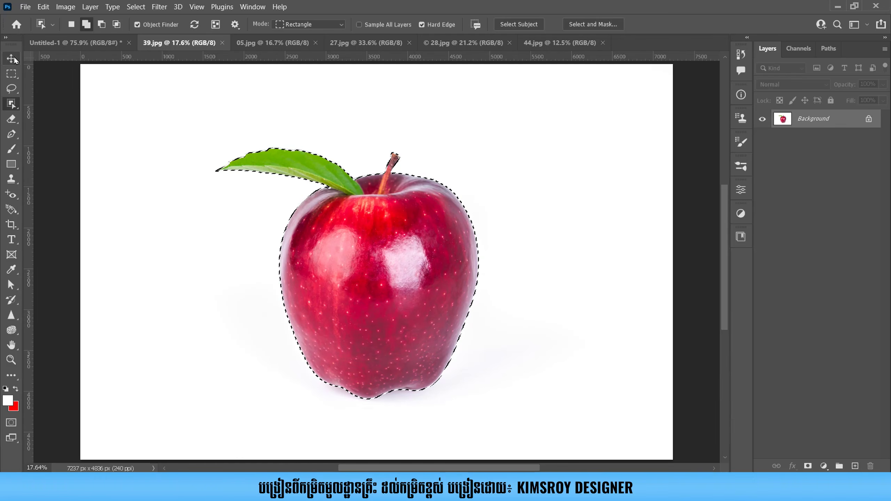
Copy the selected apple with its leaf from 39.jpg into the Untitled-1 document
key("v")
mouse_move(386, 273)
left_mouse_down()
mouse_move(371, 177)
mouse_move(467, 319)
mouse_move(128, 97)
mouse_move(110, 57)
mouse_move(74, 42)
mouse_move(321, 191)
mouse_move(396, 283)
left_mouse_up()
scroll(395, 283, "down", 3)
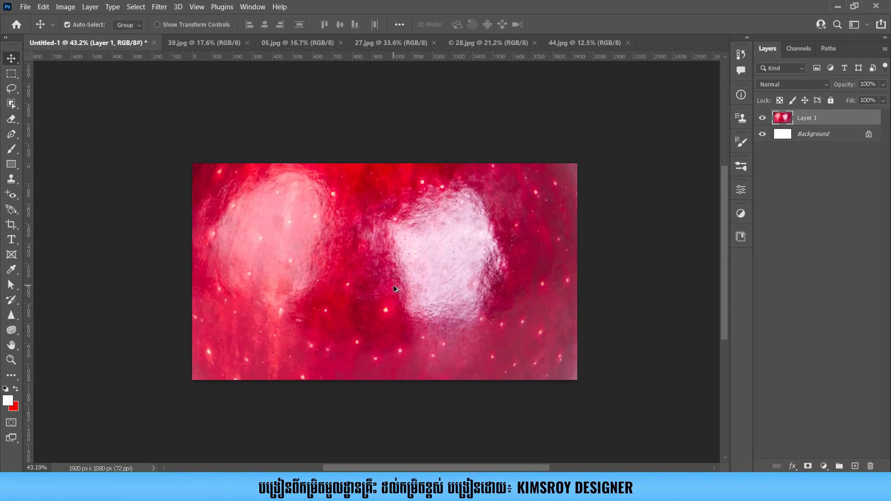
Scale the apple in Untitled-1 to about 30.4% and centre it vertically on the canvas
key("ctrl+t")
left_click_drag(621, 282, 429, 275)
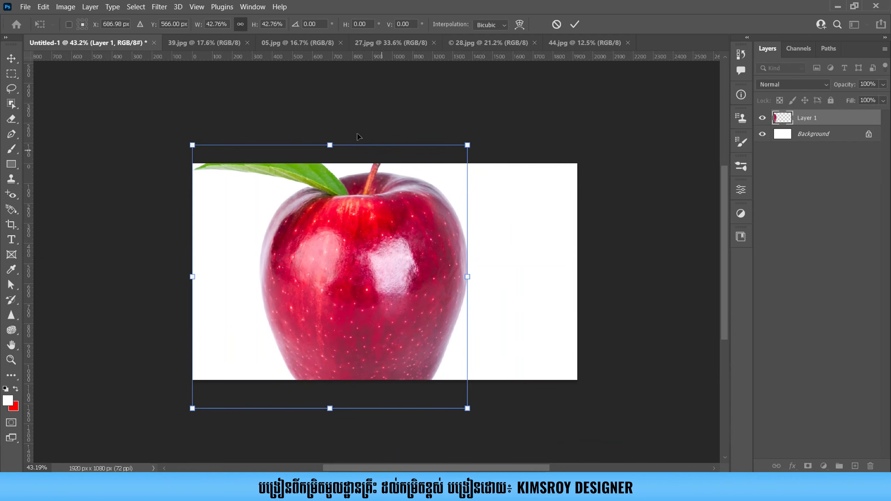
left_click_drag(329, 144, 329, 221)
left_click_drag(323, 315, 356, 272)
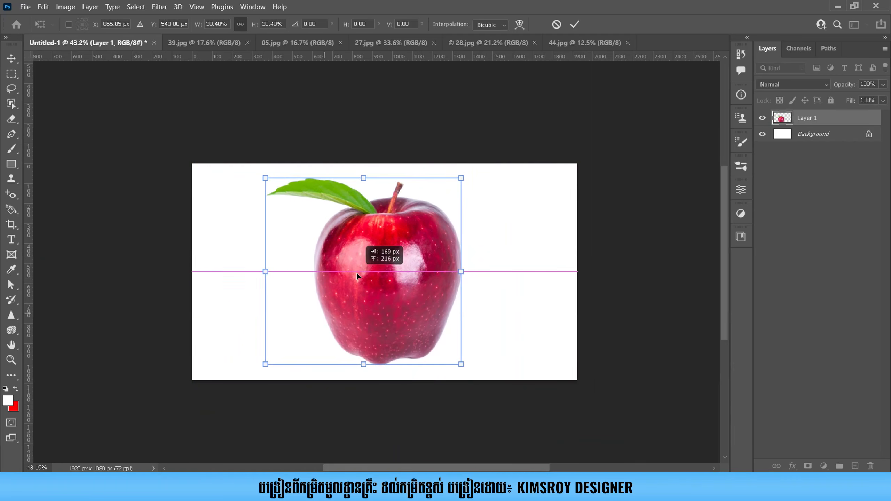
left_click(574, 25)
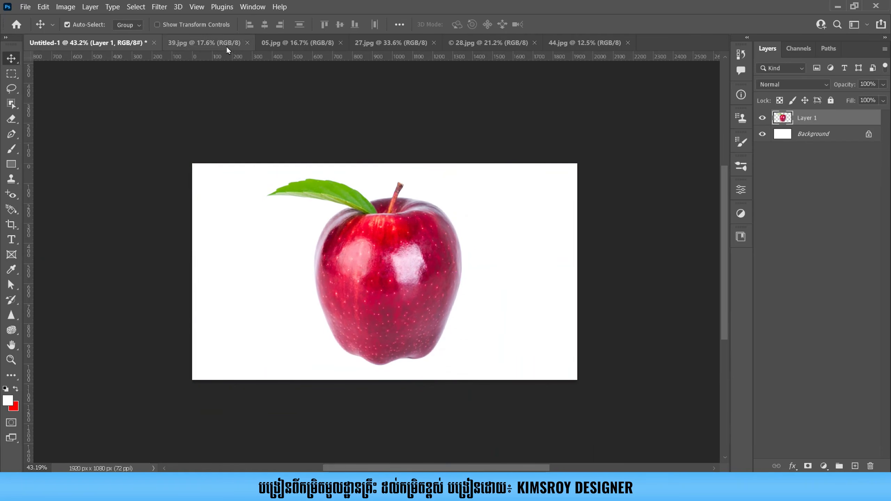
Cut the selected apple out of the 39.jpg background and paste it back as a separate layer
left_click(233, 44)
scroll(364, 264, "down", 2)
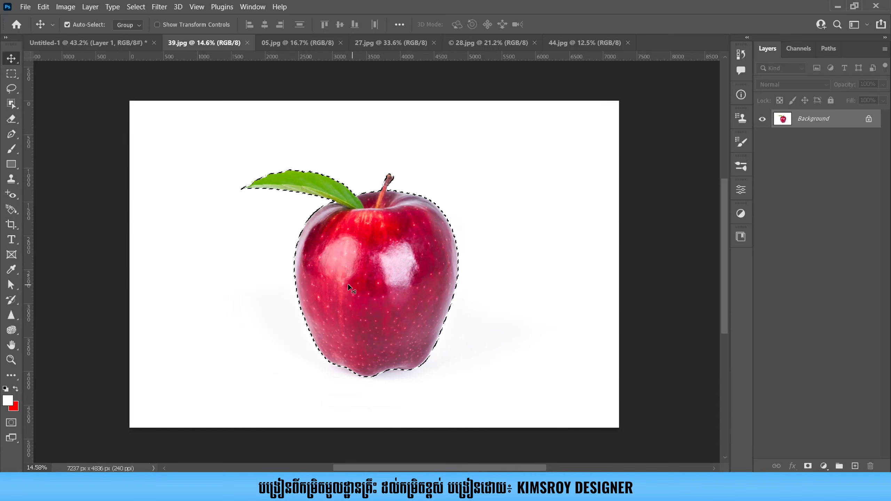
left_click(43, 7)
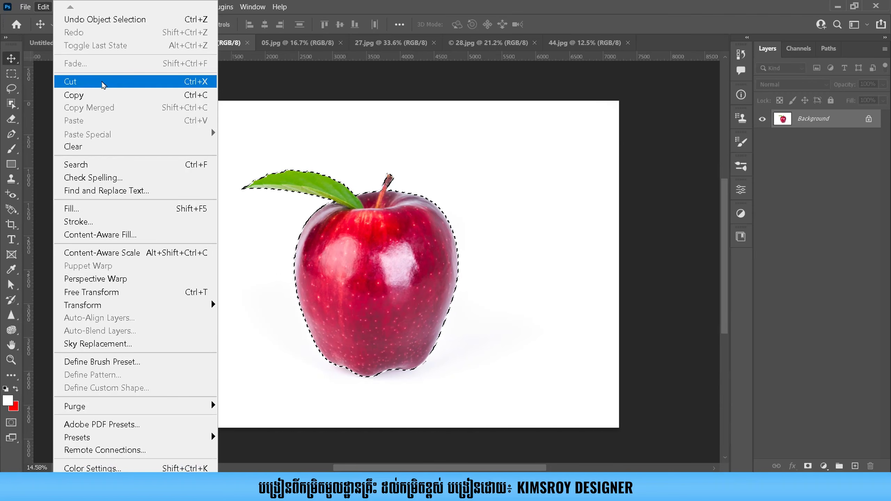
left_click(103, 84)
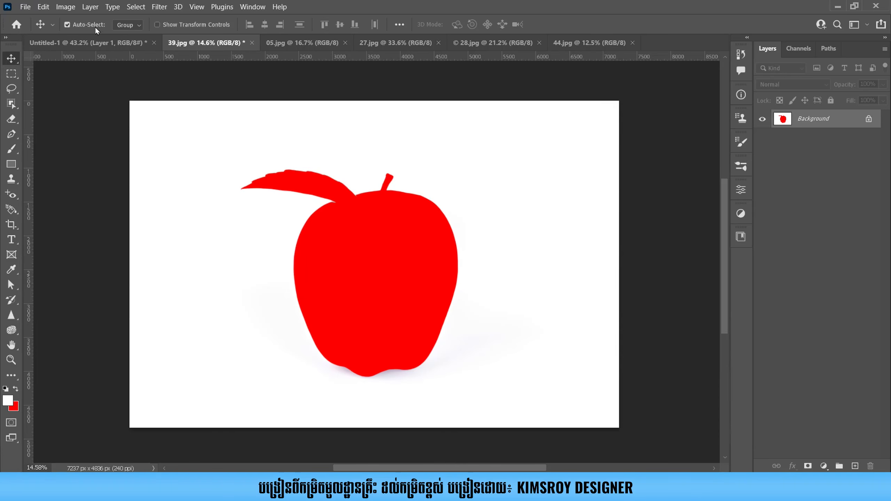
left_click(42, 6)
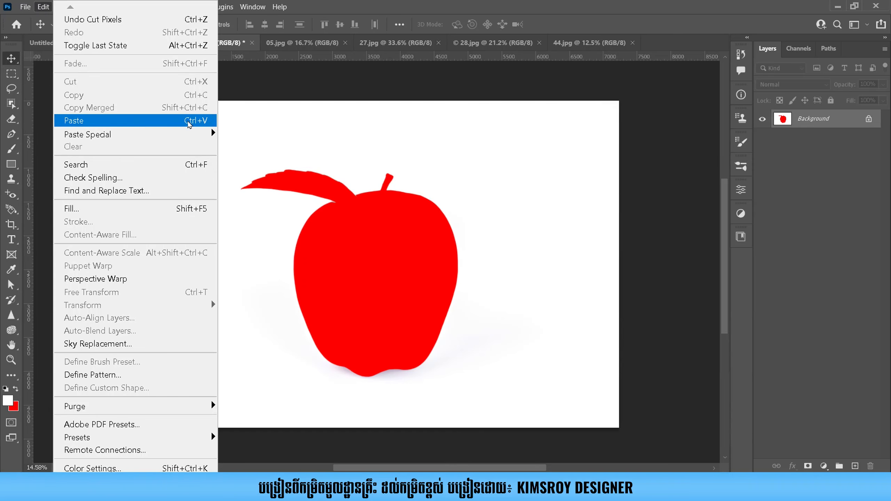
left_click(191, 121)
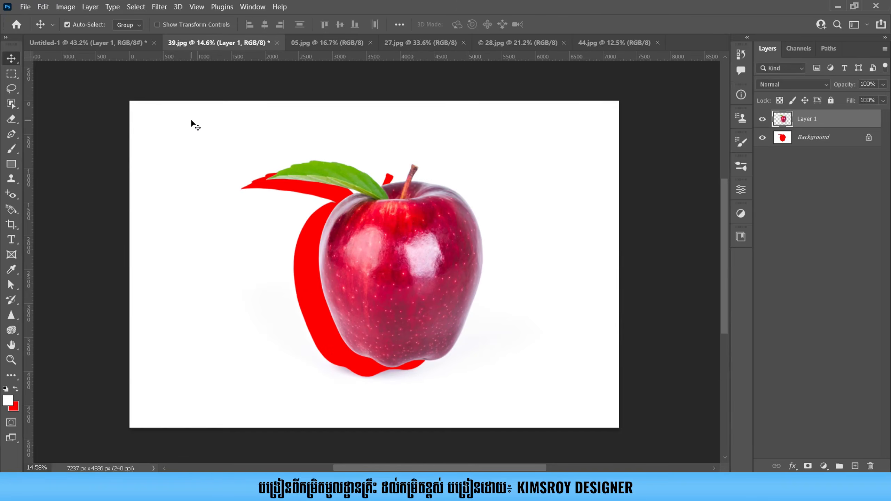
Move the pasted apple around and place it back over its red cutout in the background
mouse_move(384, 233)
left_mouse_down()
mouse_move(394, 223)
mouse_move(413, 295)
mouse_move(396, 221)
left_mouse_up()
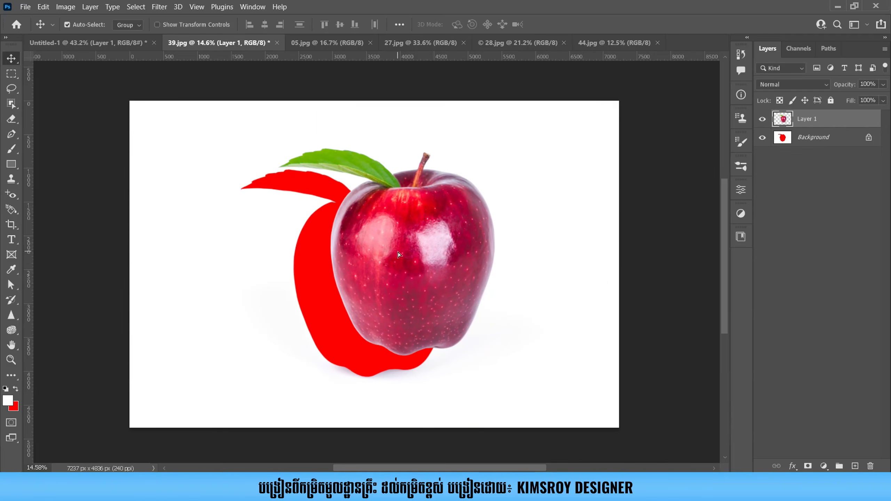
left_click_drag(402, 311, 379, 292)
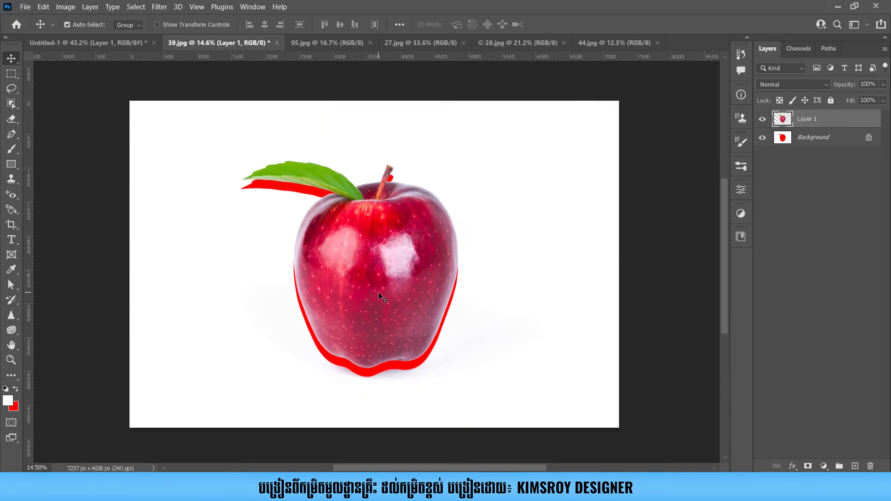
scroll(379, 293, "up", 2)
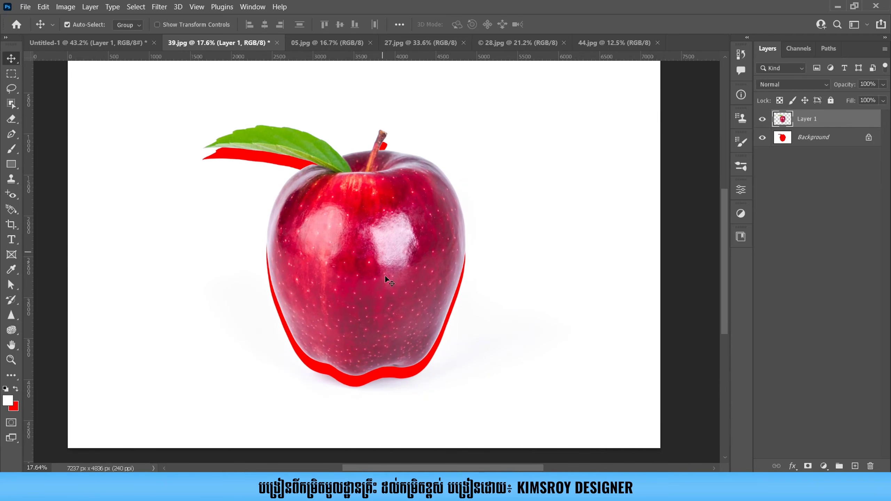
scroll(356, 265, "down", 1)
mouse_move(356, 265)
left_mouse_down()
mouse_move(364, 267)
mouse_move(336, 248)
mouse_move(369, 267)
left_mouse_up()
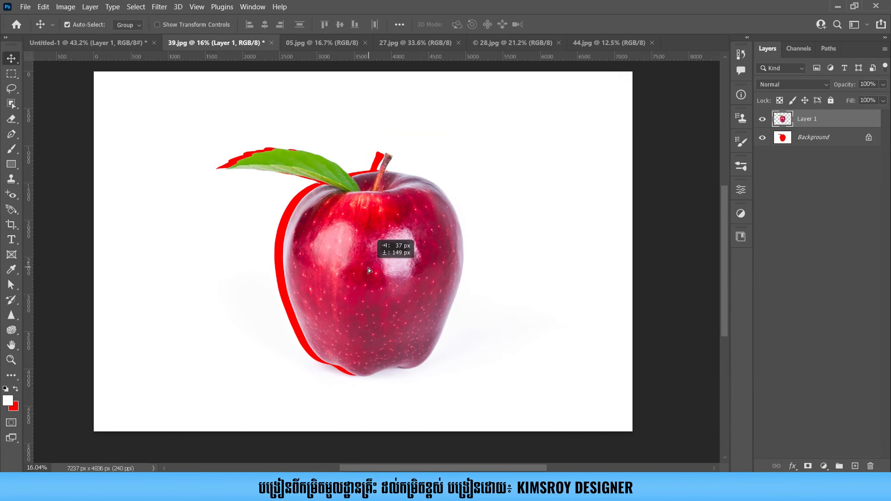
scroll(368, 267, "down", 3)
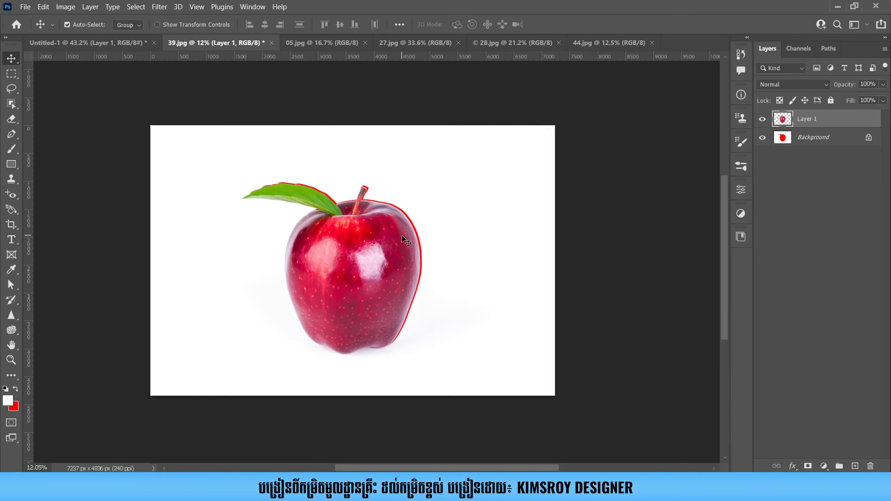
Open the photo 17.jpg as a new document alongside the other open images
left_click(330, 44)
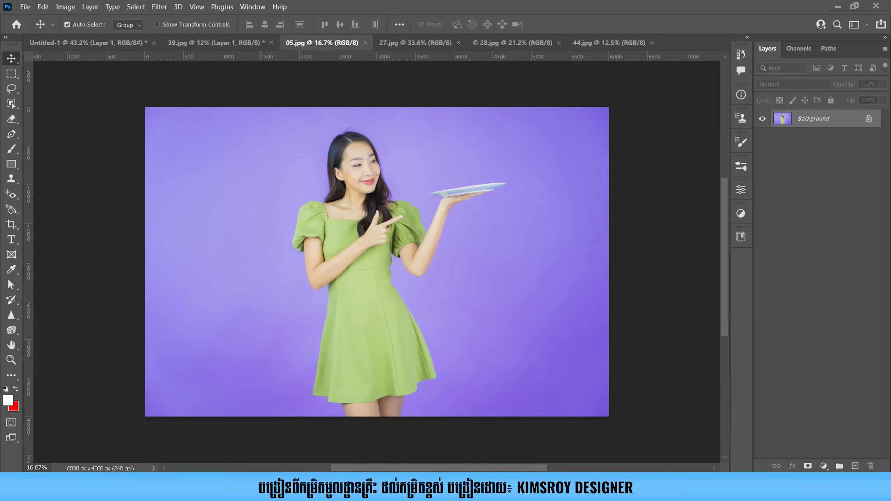
left_click(837, 6)
left_click_drag(647, 227, 683, 43)
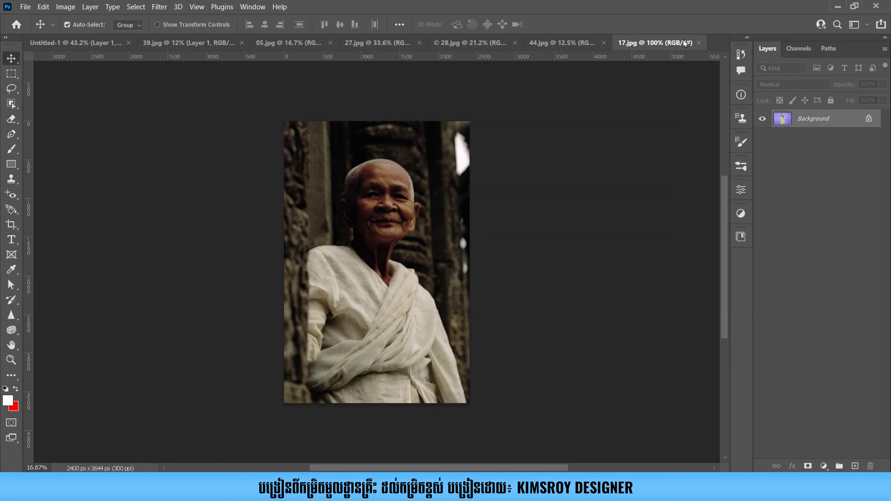
scroll(371, 208, "up", 2)
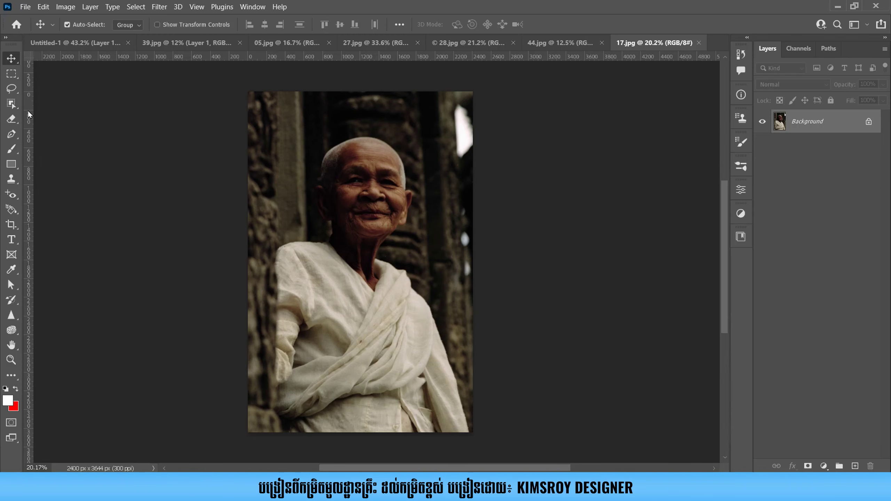
Select the person in the white robe in 17.jpg by framing the figure with the Object Selection tool
left_click(12, 103)
left_click(52, 103)
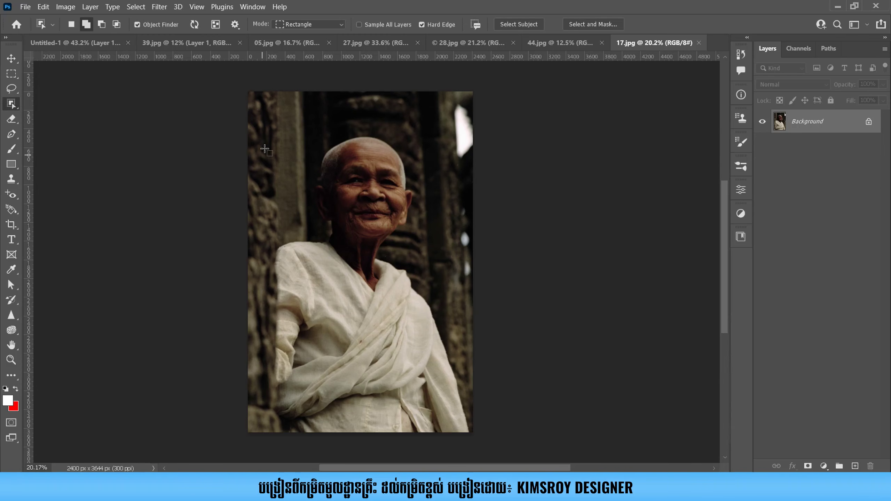
left_click_drag(262, 120, 465, 432)
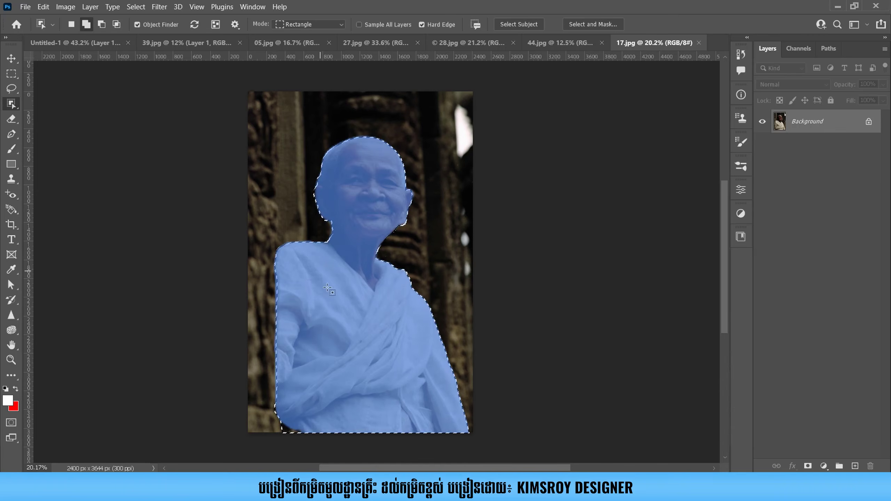
Copy the selected person into the Untitled-1 document and hide the apple layer
key("v")
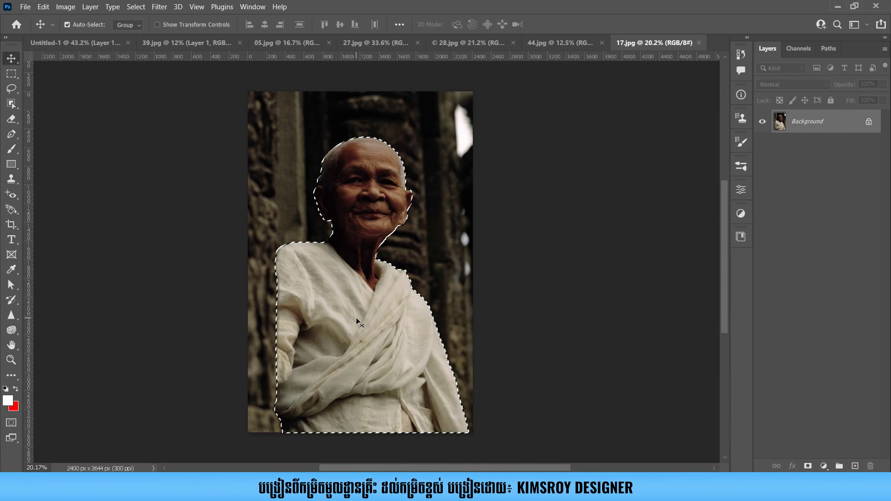
left_click_drag(358, 297, 357, 255)
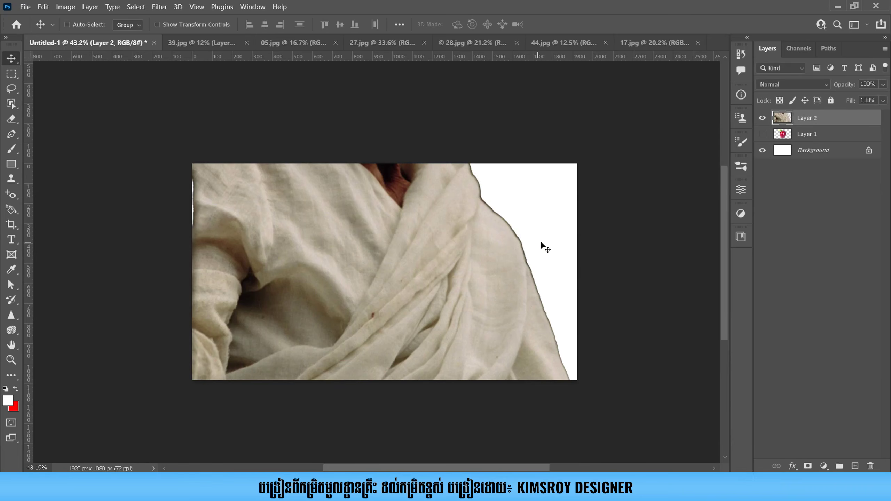
Scale the person's cutout to about 33% and align it with the canvas's bottom edge
key("ctrl+t")
left_click_drag(609, 194, 333, 246)
left_click_drag(266, 247, 414, 319)
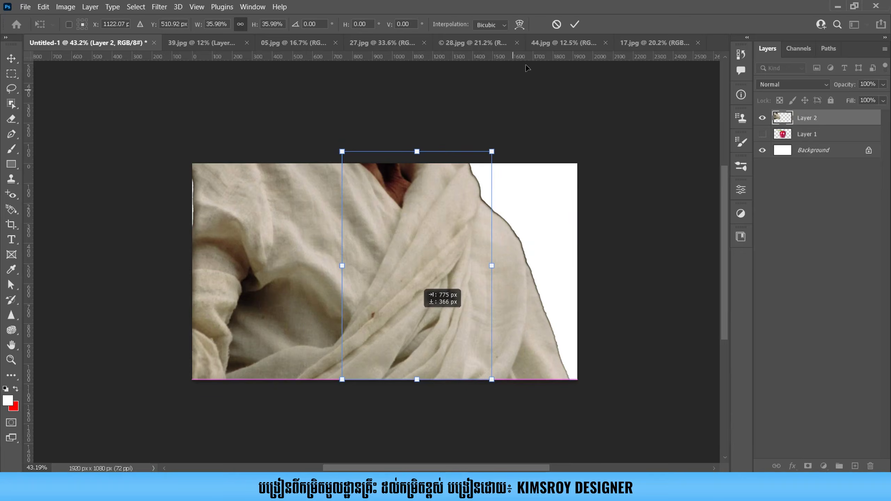
left_click_drag(414, 153, 416, 170)
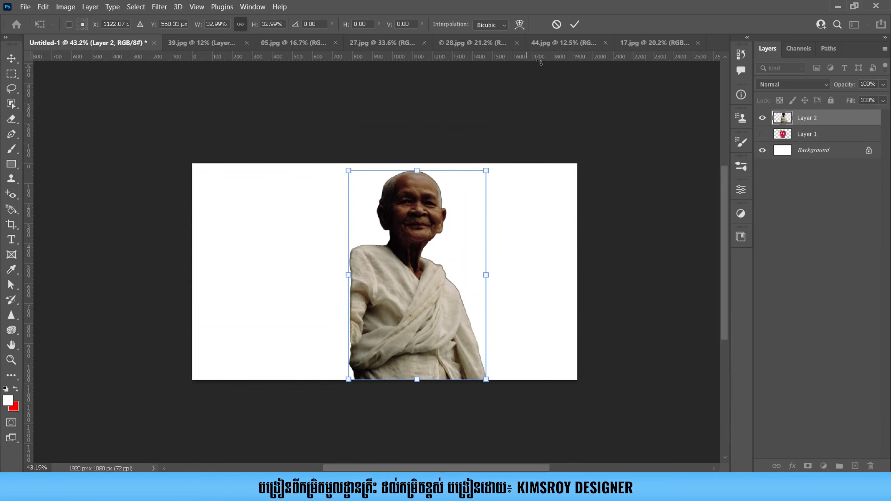
left_click(574, 27)
scroll(438, 158, "up", 10)
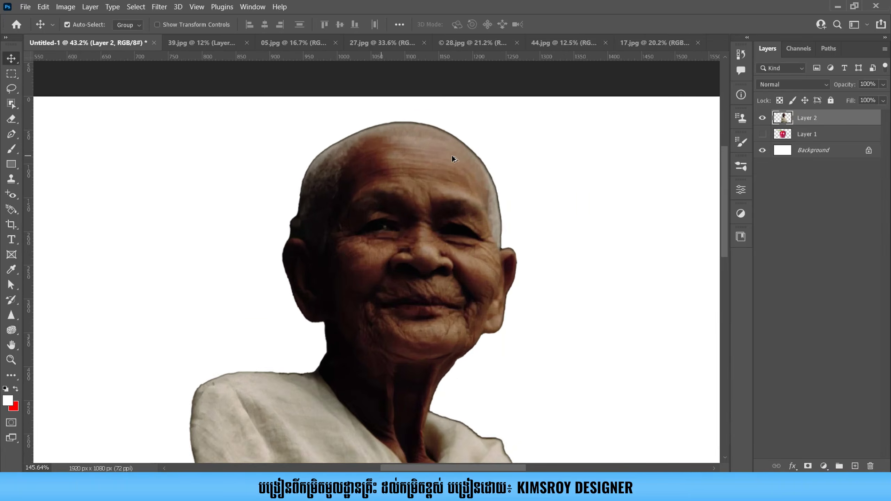
scroll(225, 213, "down", 8)
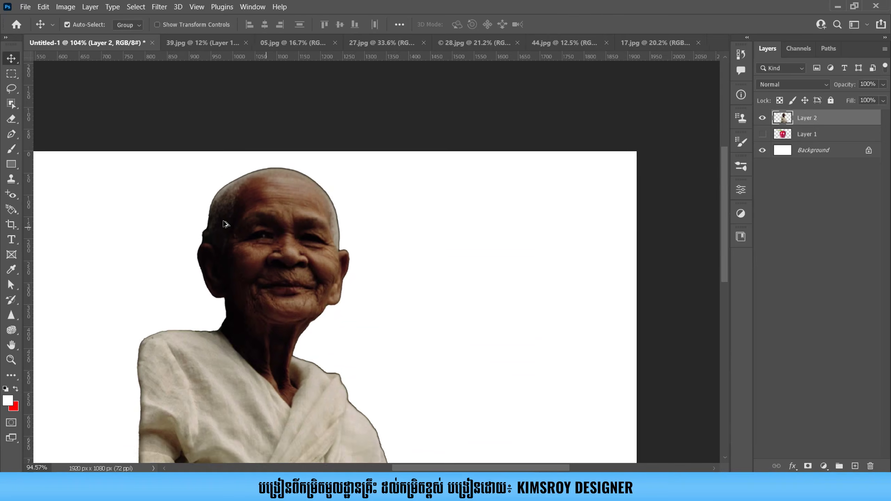
left_click_drag(250, 256, 419, 172)
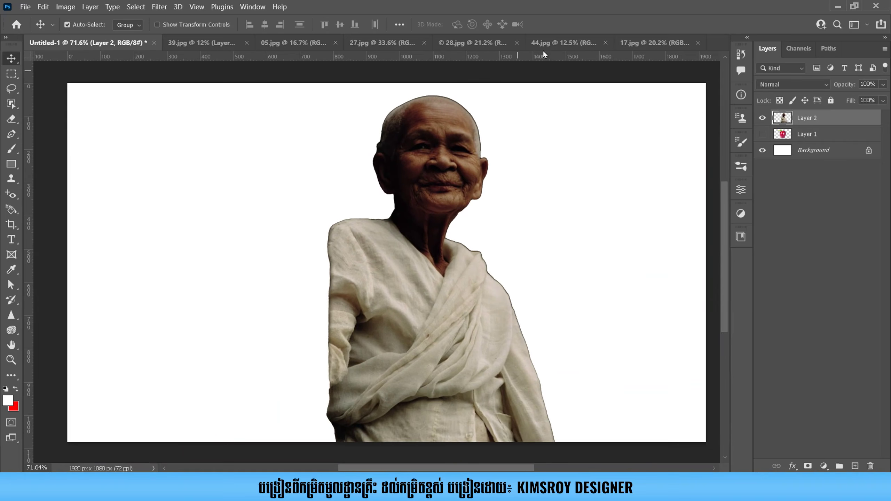
left_click(650, 42)
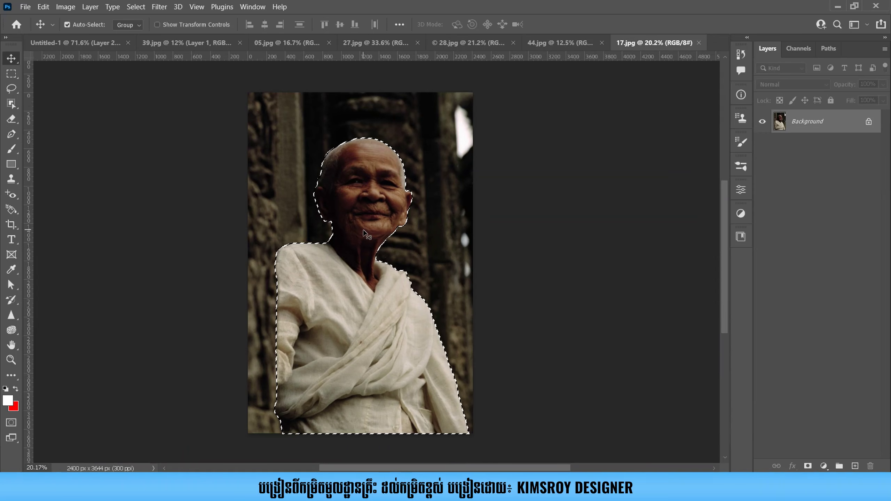
scroll(365, 203, "down", 1)
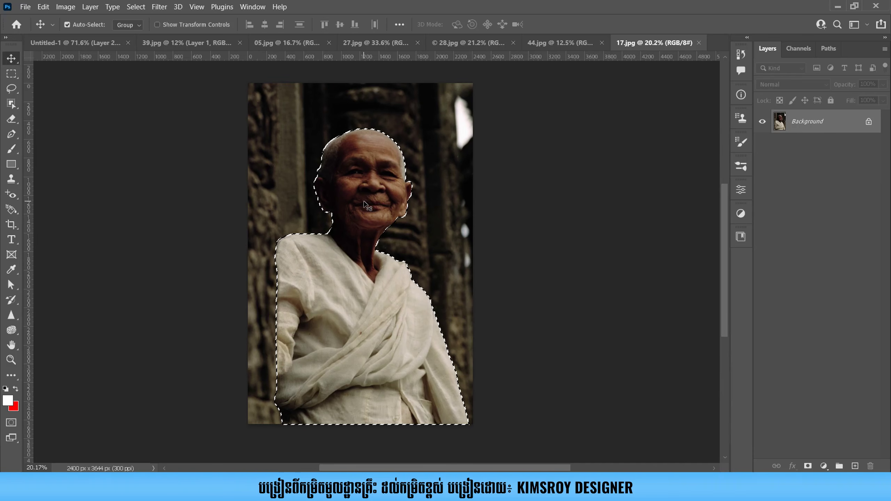
Select the woman in the green dress, including her plate, in 05.jpg with the Object Selection tool
left_click(282, 44)
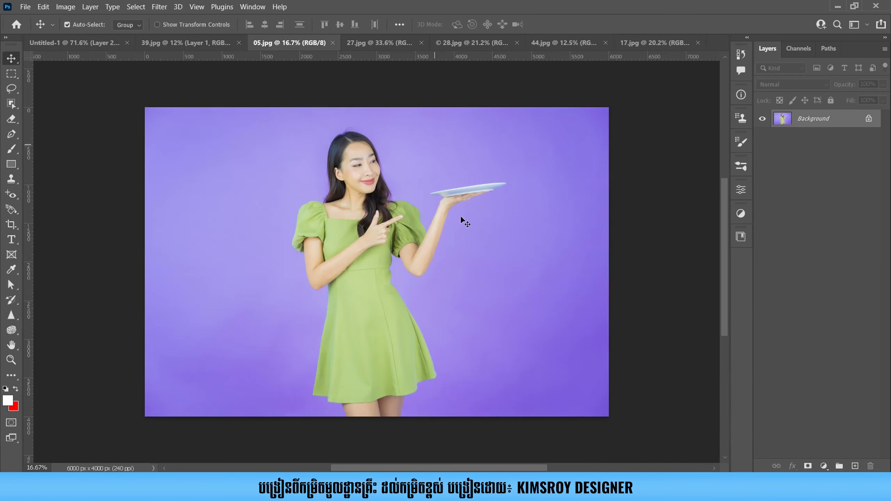
scroll(396, 276, "down", 1)
left_click_drag(387, 264, 375, 247)
scroll(377, 233, "up", 1)
left_click(7, 100)
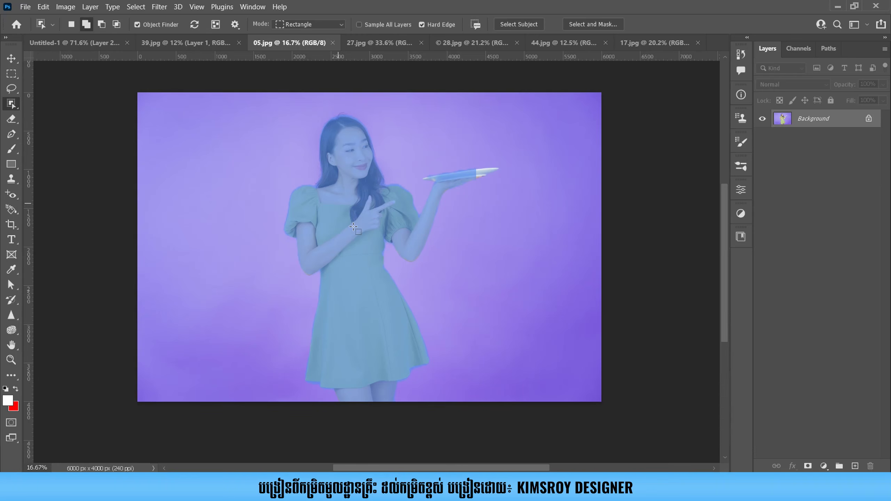
left_click(358, 254)
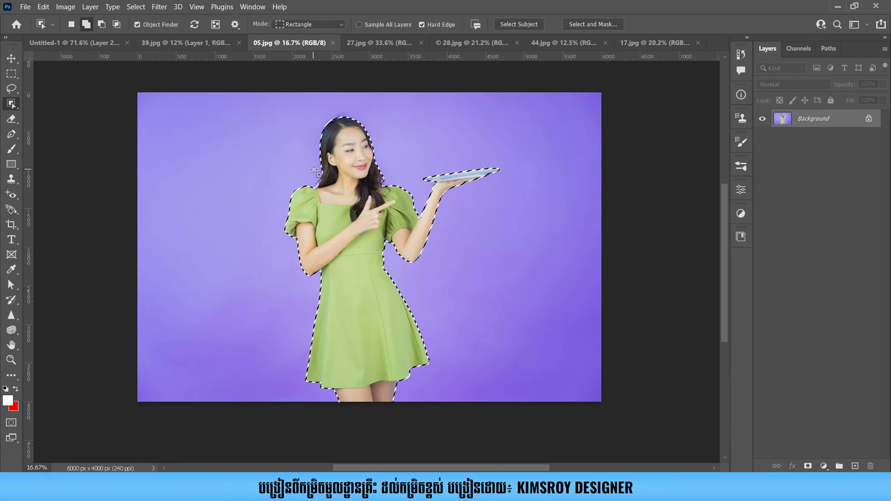
Hide the purple background of 05.jpg with a layer mask made from the selection and check the cutout's edges
left_click(807, 466)
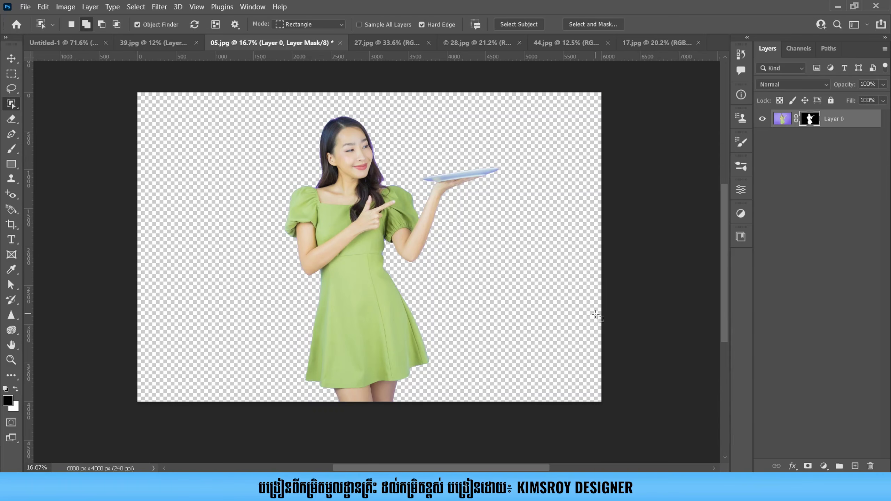
left_click(12, 59)
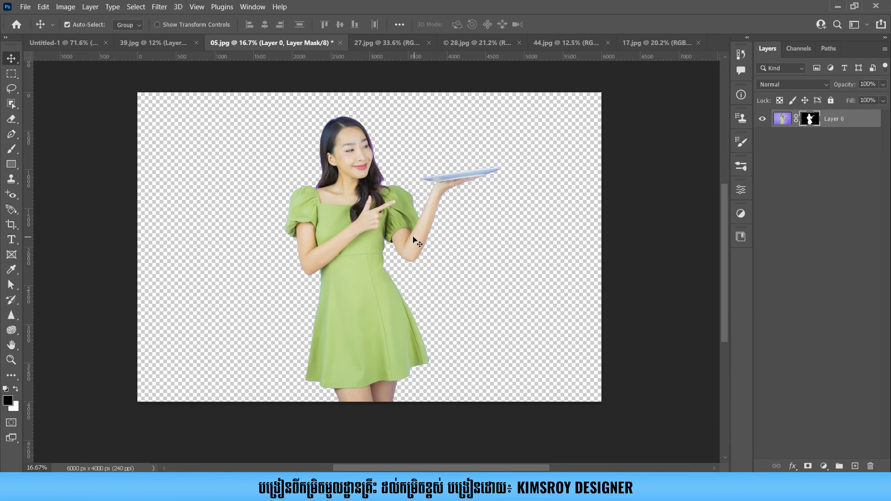
scroll(362, 222, "up", 5)
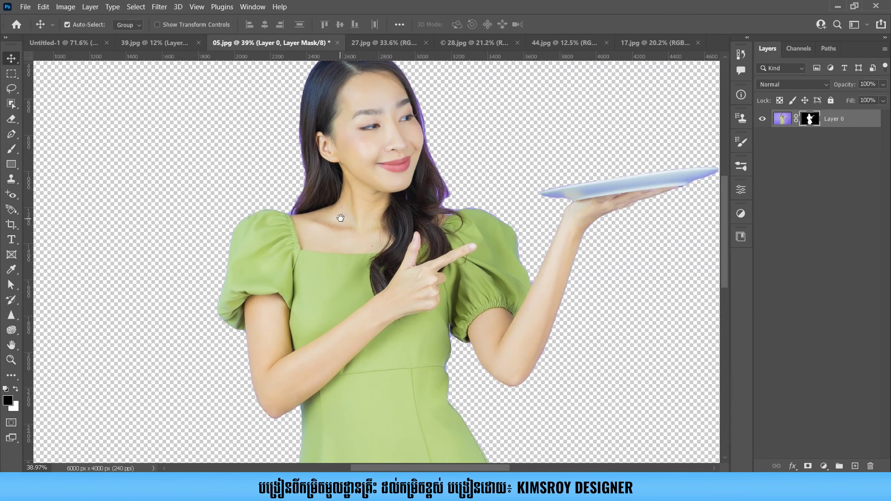
scroll(321, 219, "down", 3)
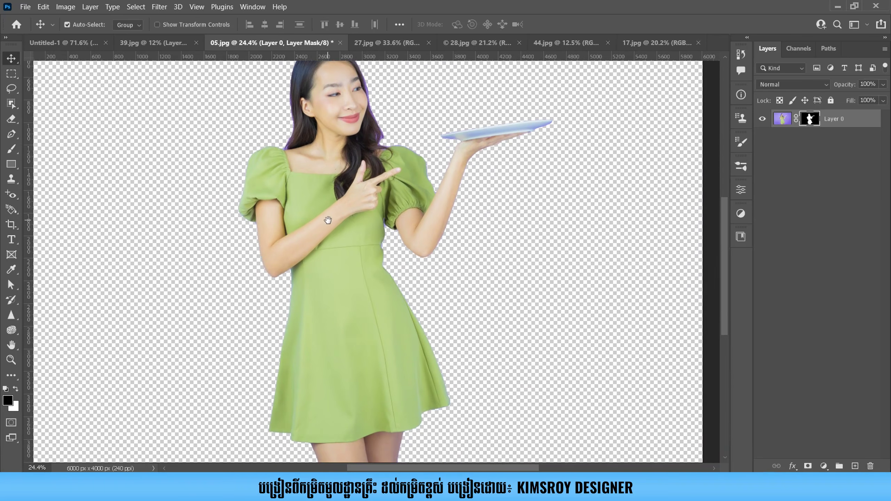
scroll(329, 222, "down", 2)
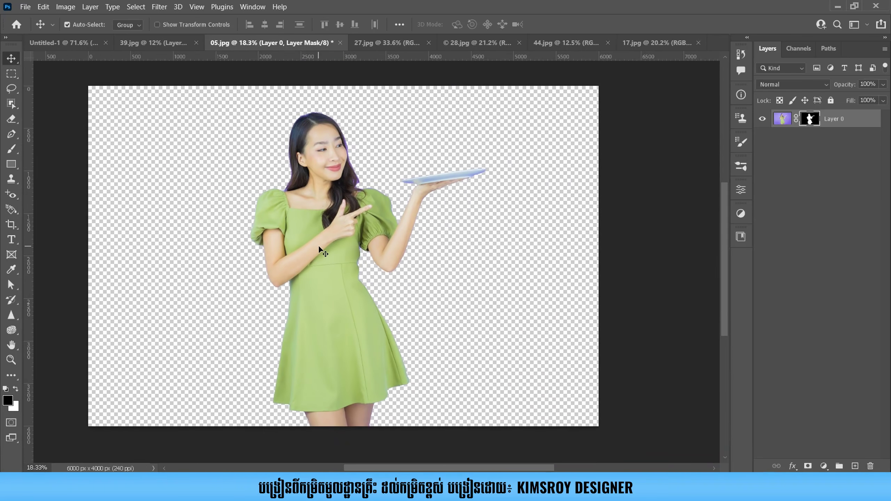
scroll(321, 241, "up", 2)
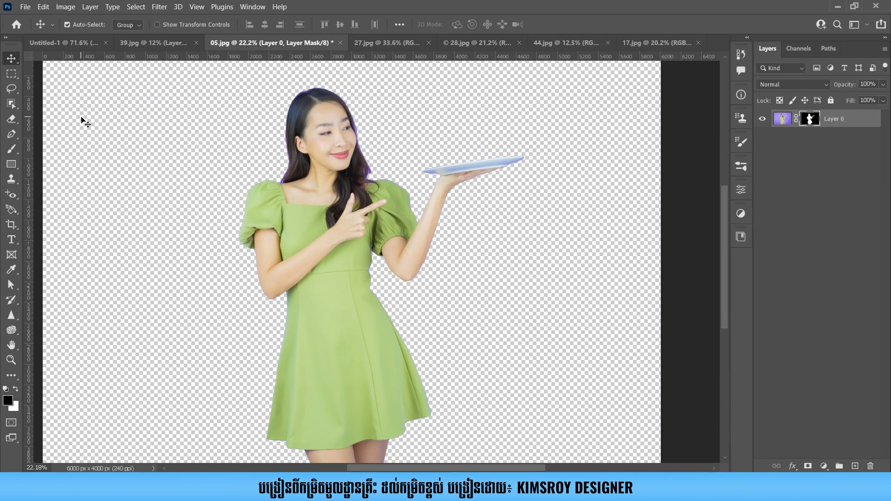
Select the fish in 27.jpg by brushing over its body, fins and tail edge with the Quick Selection tool
left_click(11, 104)
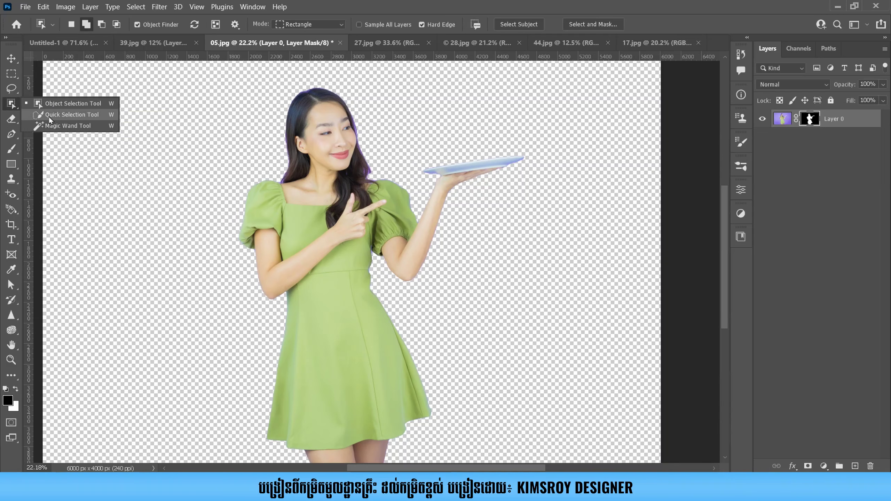
left_click(80, 116)
left_click(381, 44)
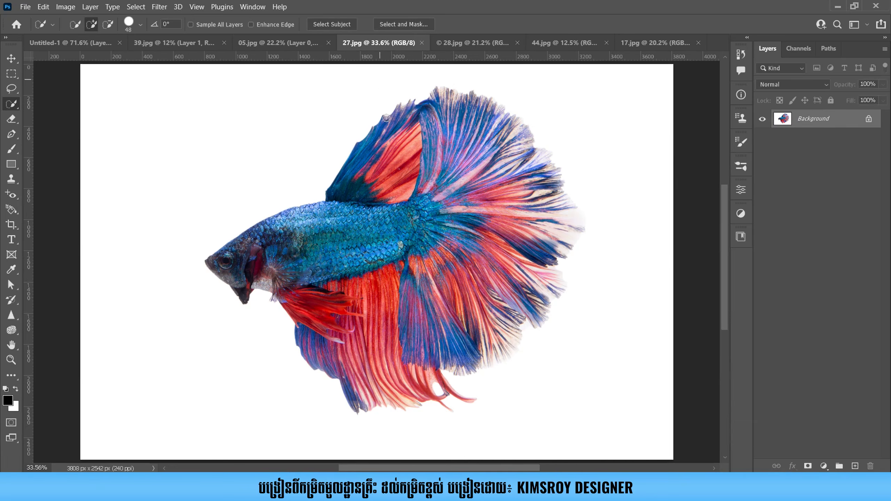
key("ctrl+minus")
left_click_drag(383, 201, 374, 241)
scroll(382, 227, "up", 3)
scroll(396, 154, "down", 2)
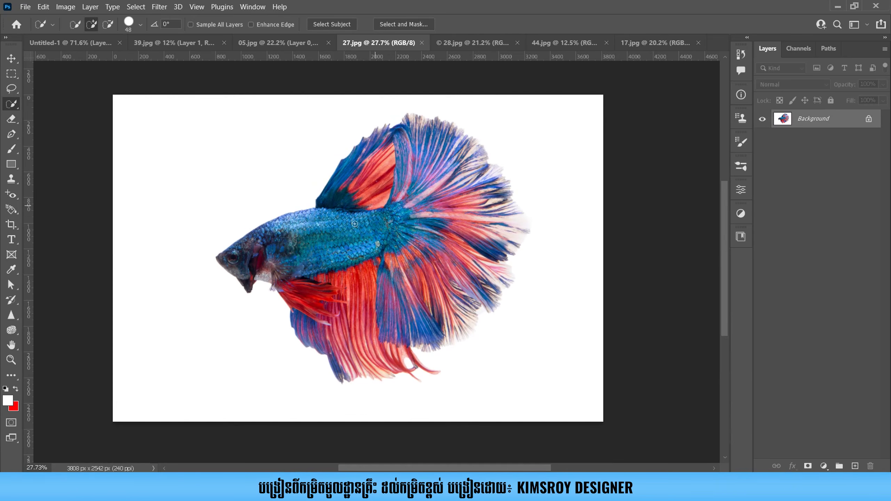
mouse_move(419, 167)
left_mouse_down()
mouse_move(424, 247)
mouse_move(411, 281)
mouse_move(385, 306)
mouse_move(366, 308)
mouse_move(247, 259)
mouse_move(334, 257)
mouse_move(366, 240)
mouse_move(386, 204)
mouse_move(375, 156)
mouse_move(352, 205)
mouse_move(338, 179)
mouse_move(400, 127)
mouse_move(456, 150)
mouse_move(483, 181)
mouse_move(499, 244)
mouse_move(489, 290)
mouse_move(391, 363)
mouse_move(324, 343)
left_mouse_up()
left_click_drag(412, 371, 412, 354)
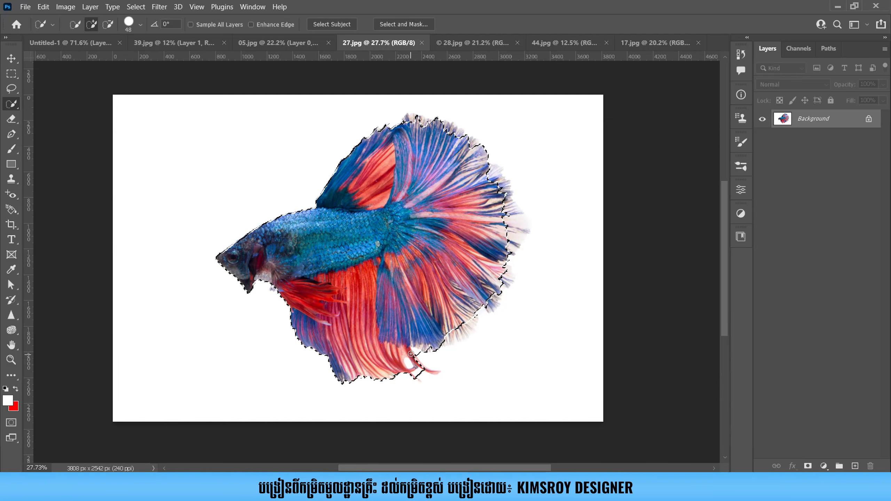
mouse_move(484, 317)
left_mouse_down()
mouse_move(508, 269)
mouse_move(515, 226)
mouse_move(508, 194)
mouse_move(445, 132)
left_mouse_up()
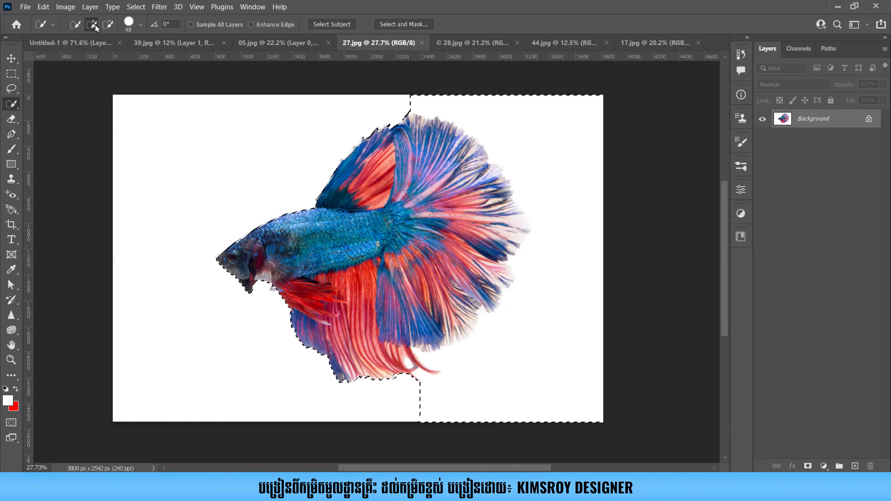
Subtract the white background around the tail and lower fins from the Quick Selection, enlarging the brush to 227
left_click(105, 24)
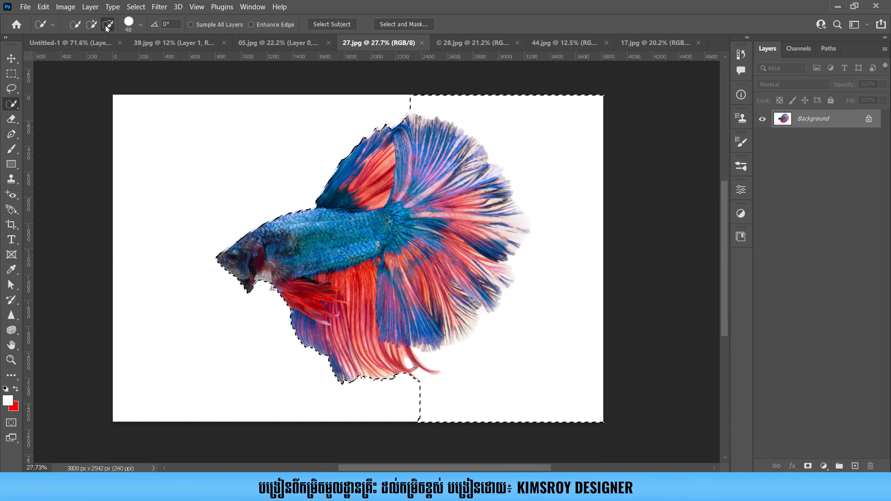
mouse_move(370, 408)
left_mouse_down()
mouse_move(433, 412)
mouse_move(470, 402)
mouse_move(499, 385)
mouse_move(533, 322)
left_mouse_up()
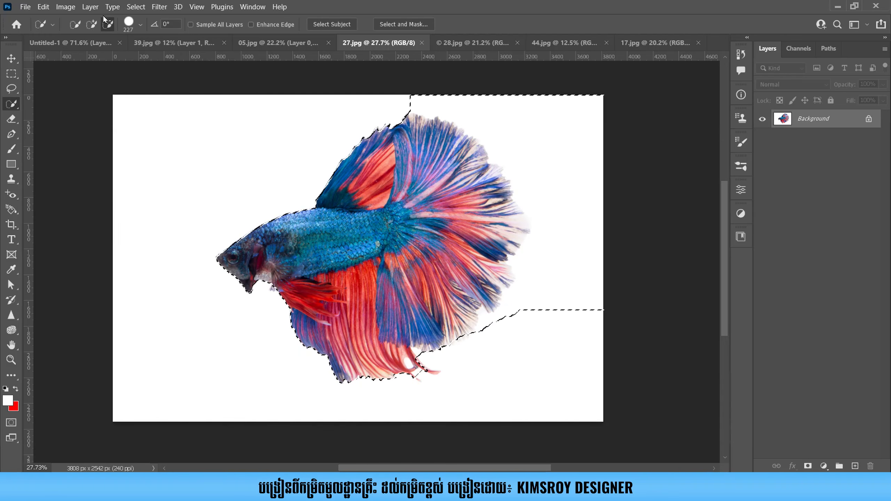
mouse_move(591, 359)
left_mouse_down()
mouse_move(604, 277)
mouse_move(597, 170)
mouse_move(585, 117)
mouse_move(566, 93)
mouse_move(366, 88)
left_mouse_up()
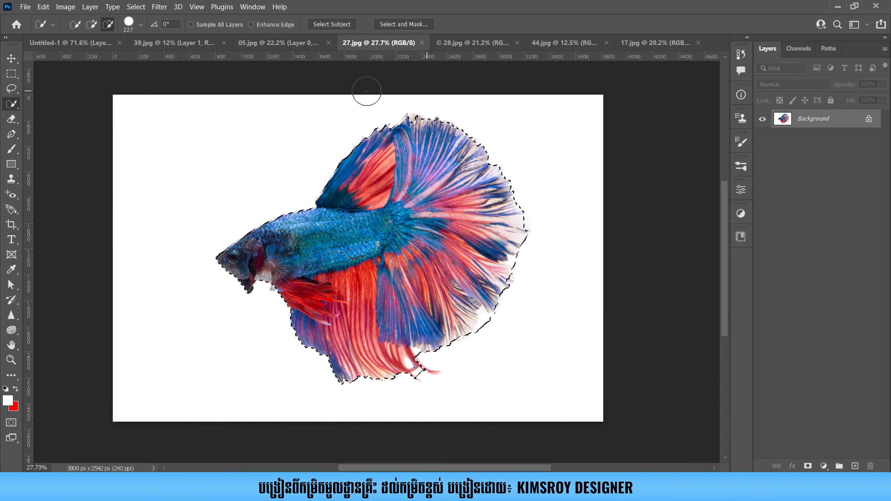
Examine up close how well the selection outline follows the fish's body, tail and lower fins
left_click(11, 58)
scroll(419, 266, "up", 2)
scroll(419, 266, "up", 5)
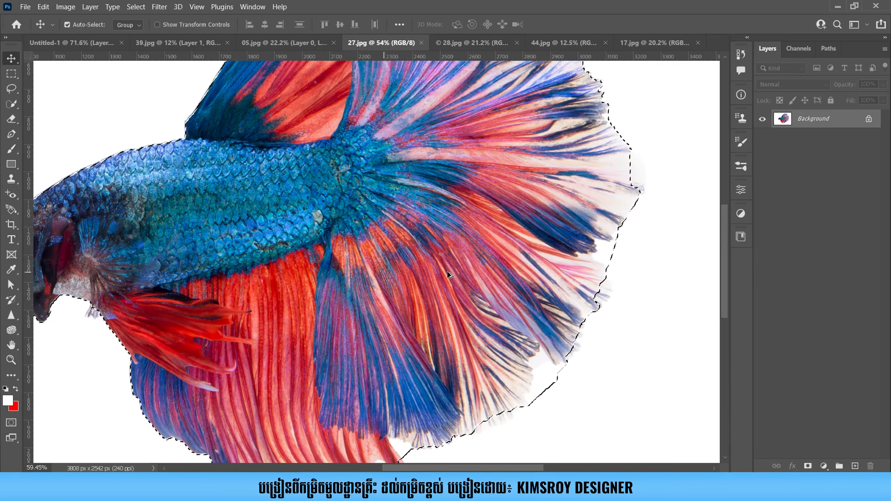
scroll(396, 265, "down", 4)
scroll(396, 263, "down", 4)
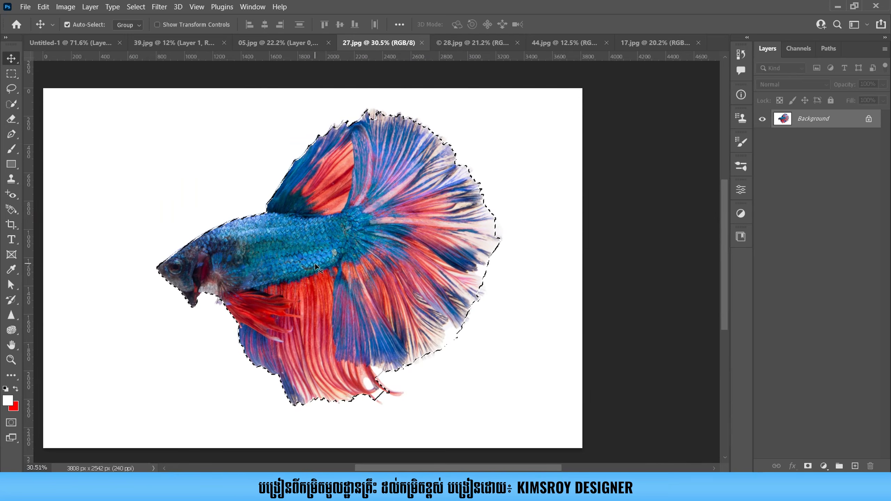
scroll(459, 234, "up", 2)
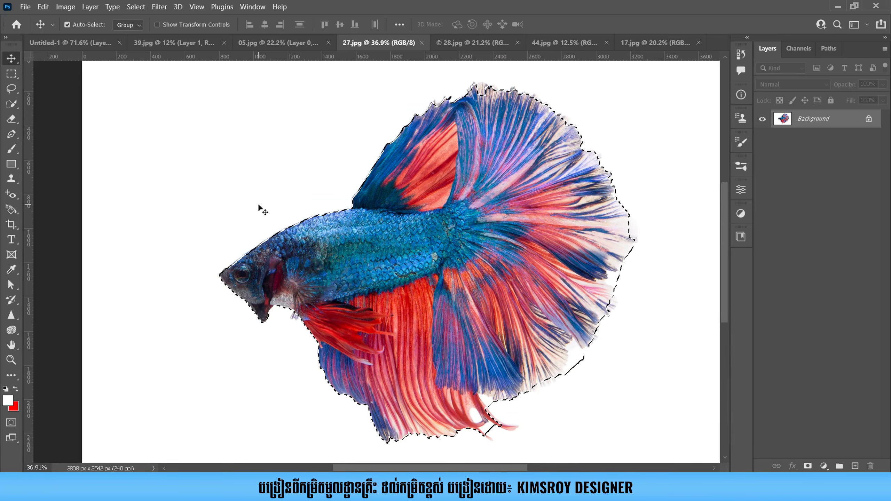
scroll(256, 205, "down", 1)
scroll(309, 274, "down", 1)
scroll(304, 279, "up", 4)
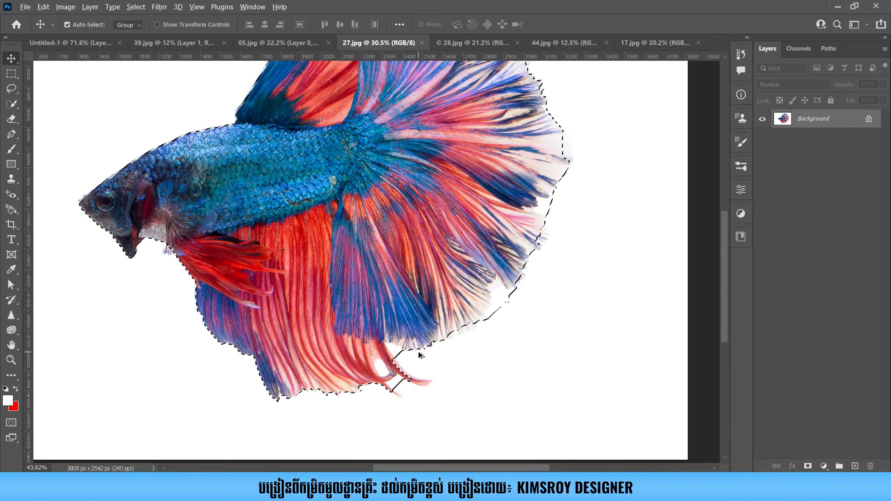
scroll(514, 314, "down", 3)
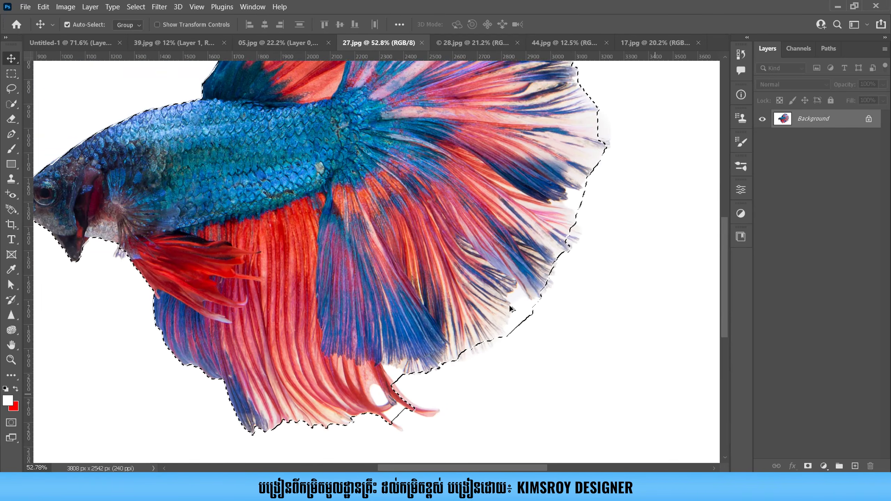
scroll(558, 202, "up", 3)
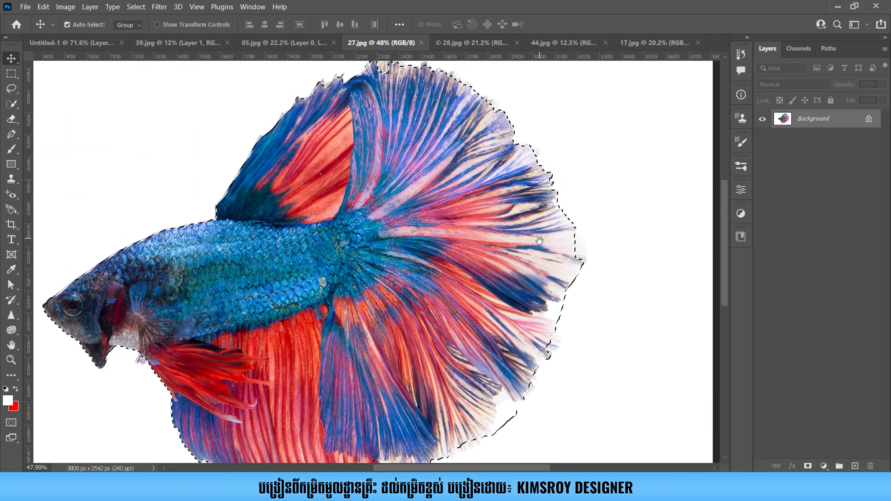
scroll(401, 212, "down", 5)
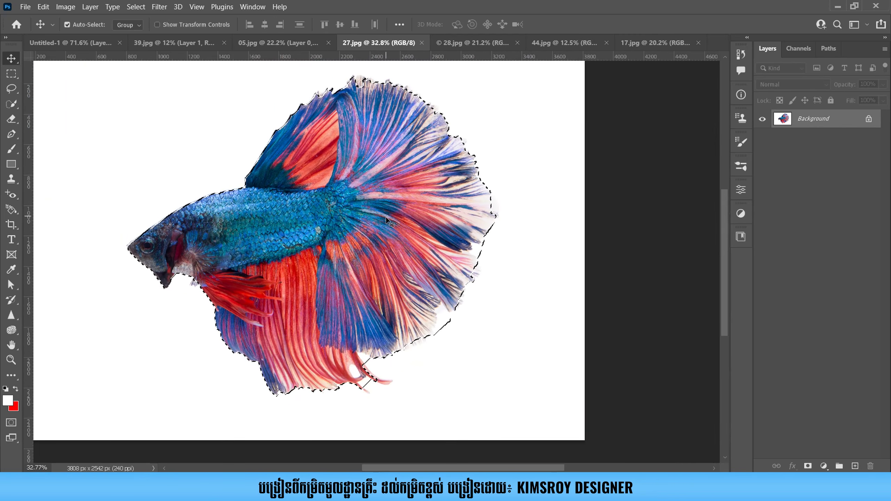
scroll(427, 246, "up", 3)
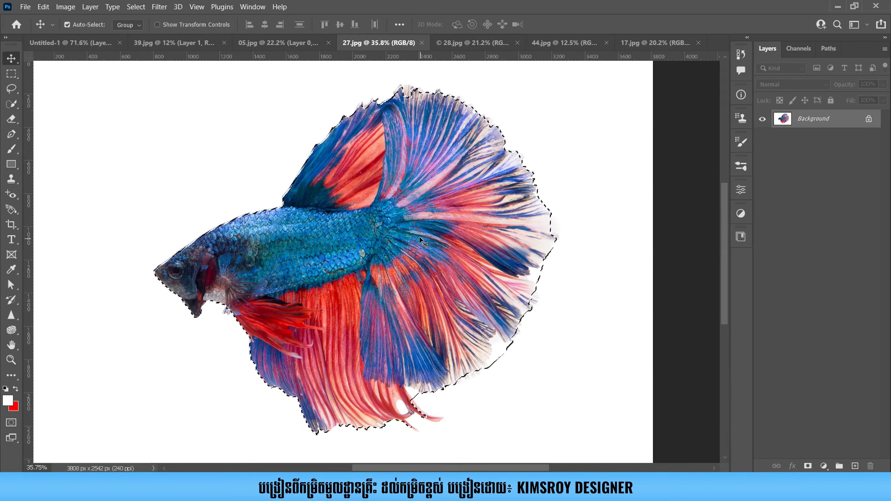
scroll(422, 244, "down", 3)
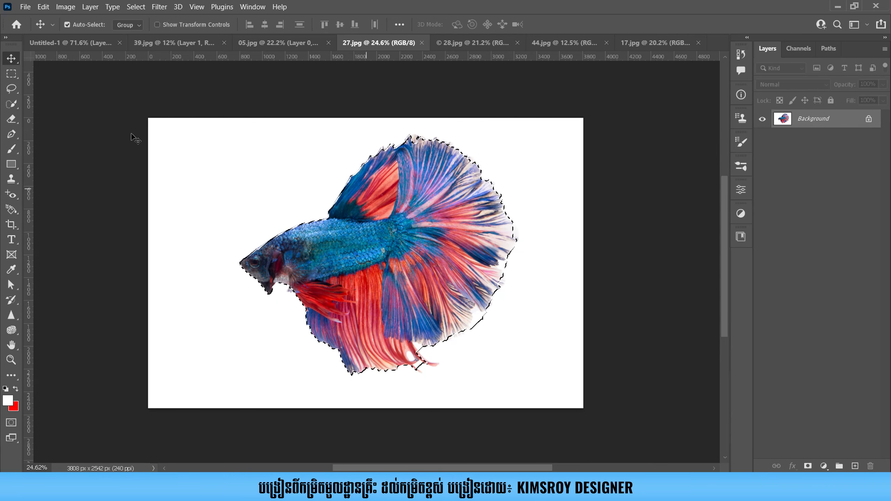
Clear the fish selection and select the white background around the fish with the Magic Wand tool
mouse_move(385, 240)
left_mouse_down()
mouse_move(382, 197)
mouse_move(379, 263)
left_mouse_up()
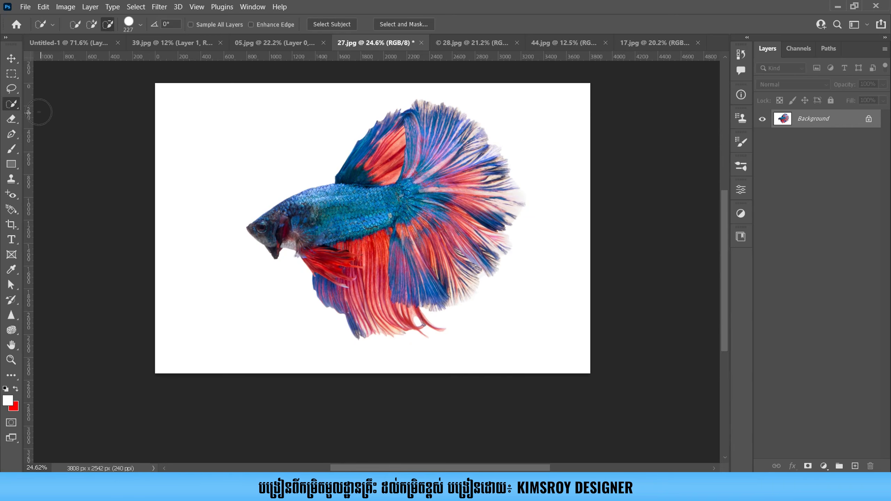
right_click(14, 109)
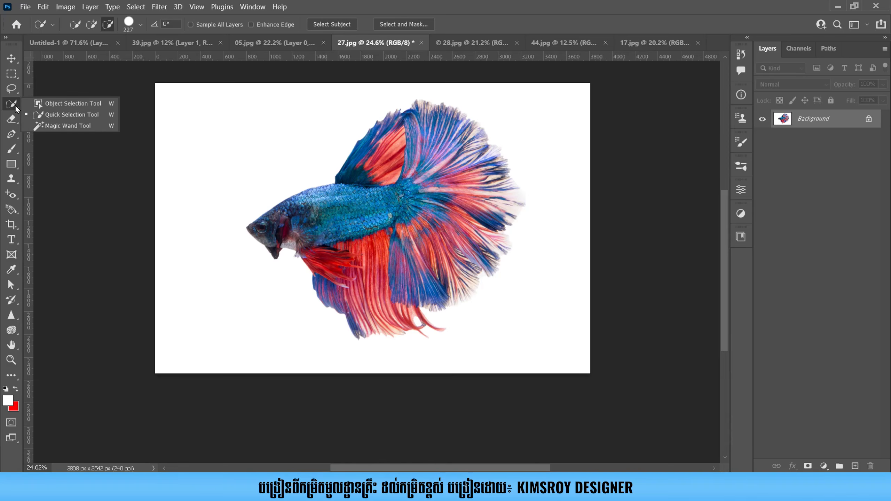
left_click(59, 125)
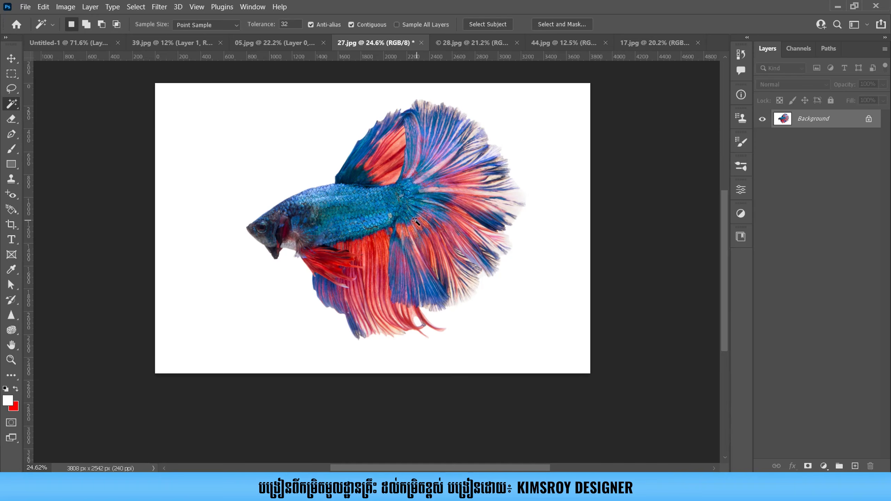
left_click(181, 124)
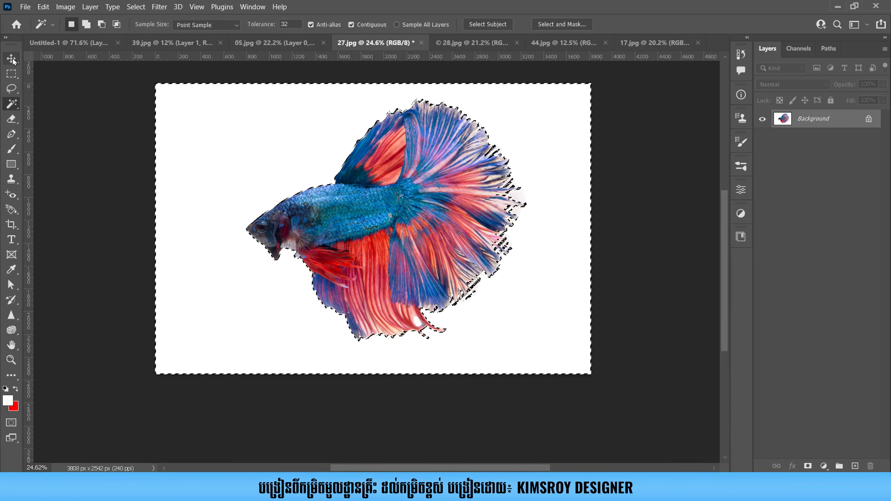
Convert the Background of 27.jpg to a normal layer, and undo the trial move of the selected white area
key("v")
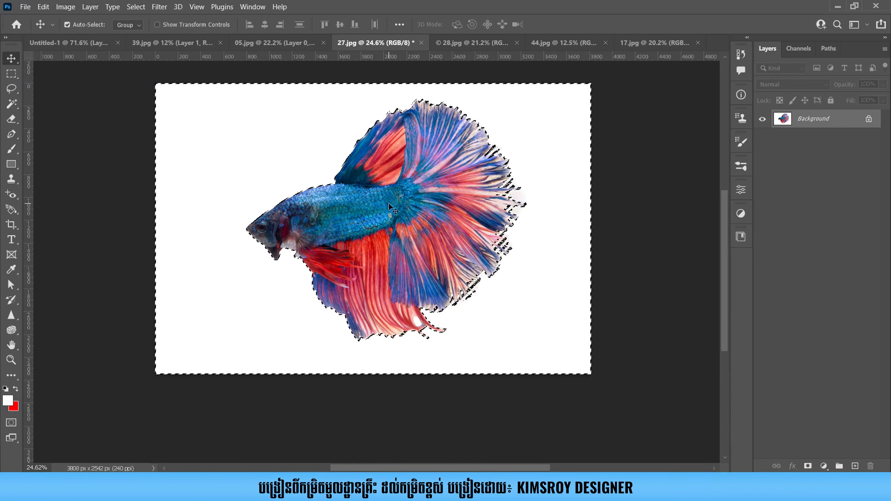
left_click_drag(210, 130, 273, 153)
left_click(561, 217)
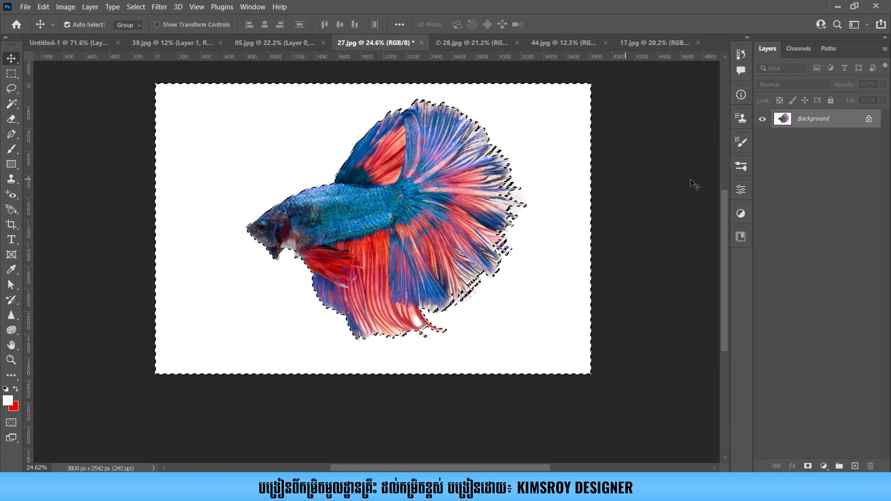
mouse_move(395, 253)
left_mouse_down()
mouse_move(362, 214)
mouse_move(498, 261)
mouse_move(391, 205)
mouse_move(399, 244)
left_mouse_up()
key("ctrl+z")
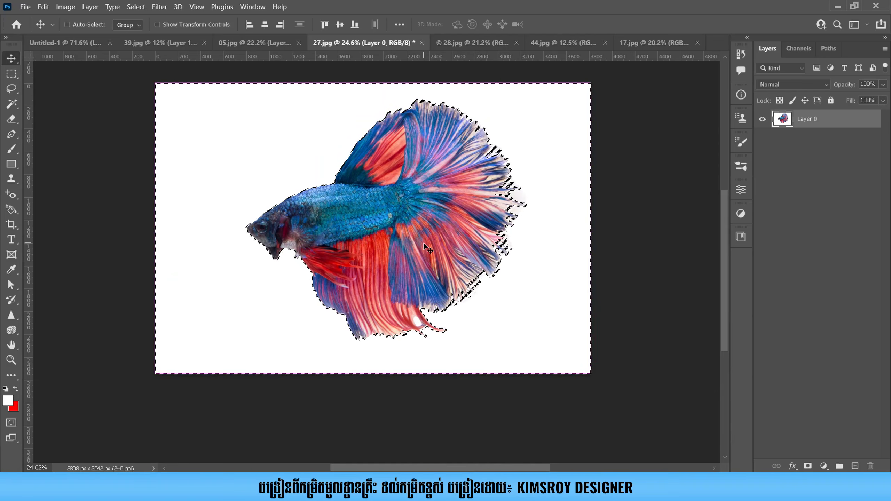
scroll(417, 220, "up", 1)
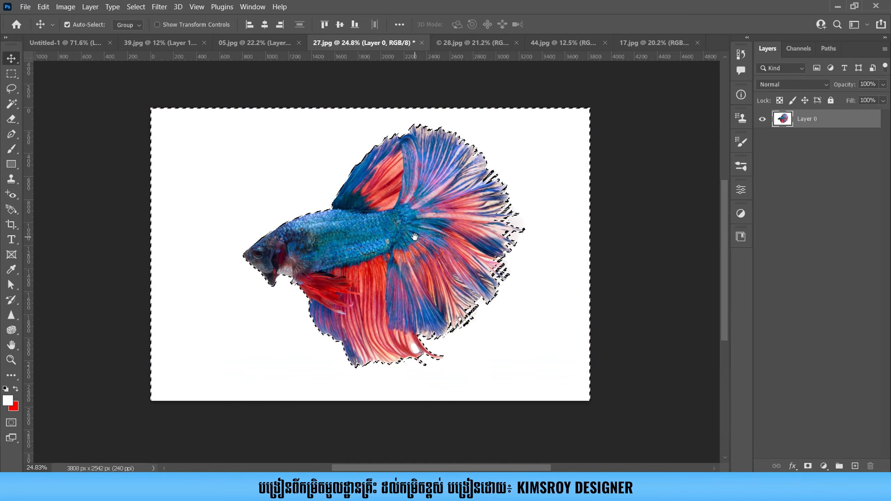
scroll(415, 237, "up", 3)
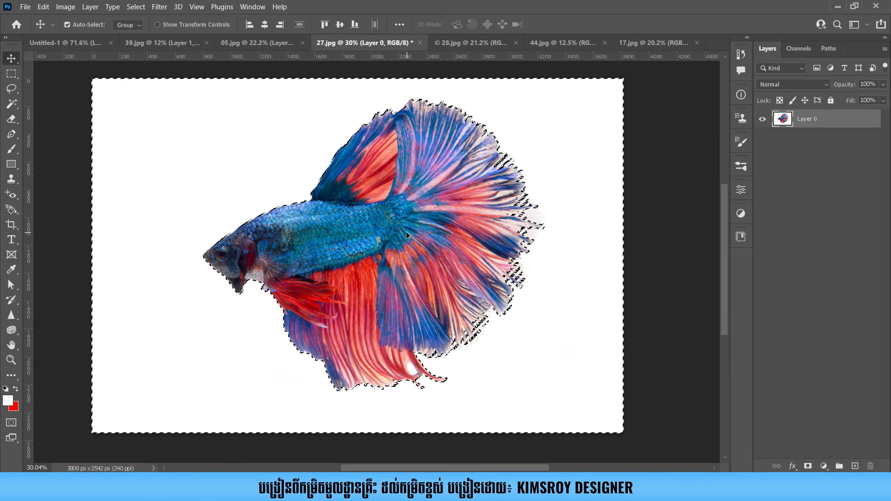
Delete the selected white background around the fish in 27.jpg and clear the selection
scroll(405, 233, "up", 2)
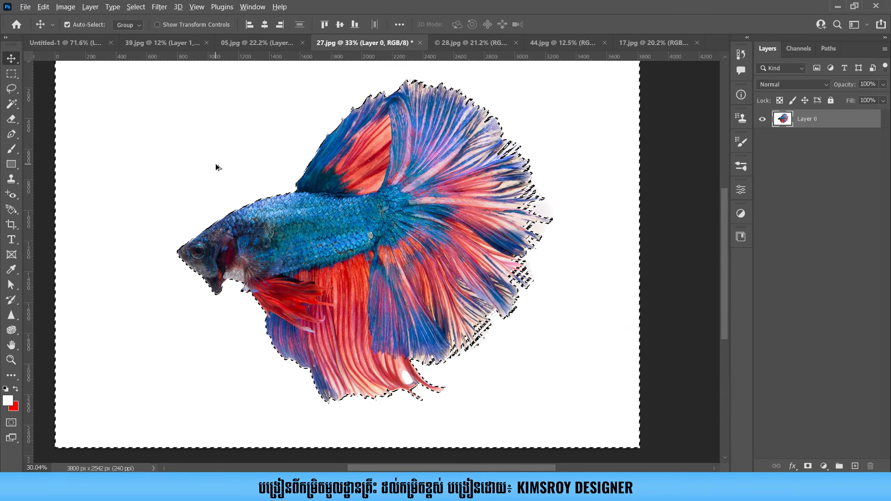
scroll(216, 168, "down", 2)
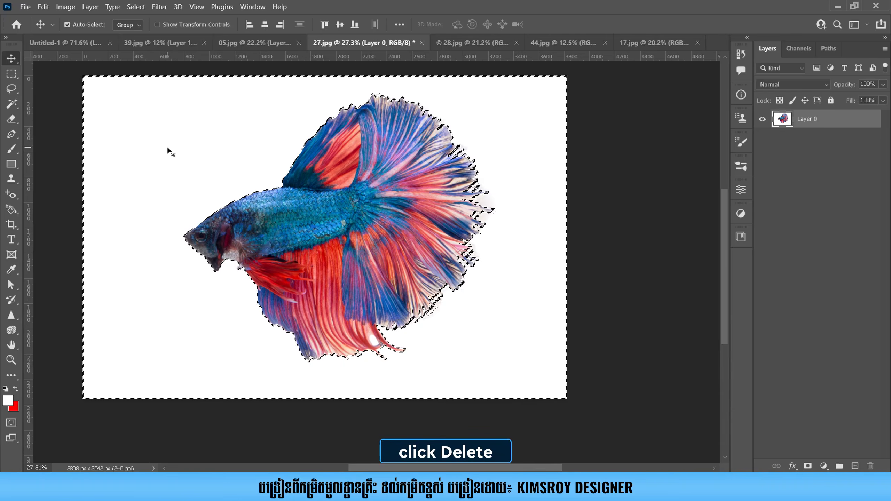
key("Delete")
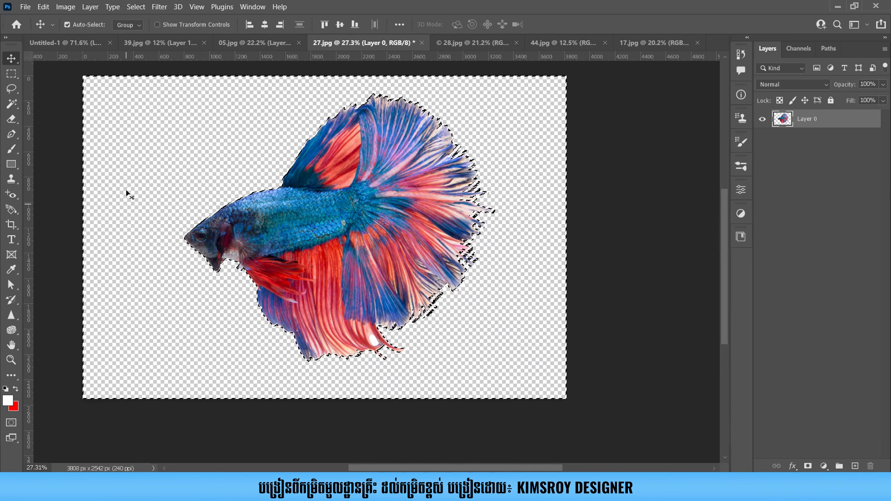
key("ctrl+d")
scroll(314, 206, "down", 2)
scroll(315, 205, "up", 3)
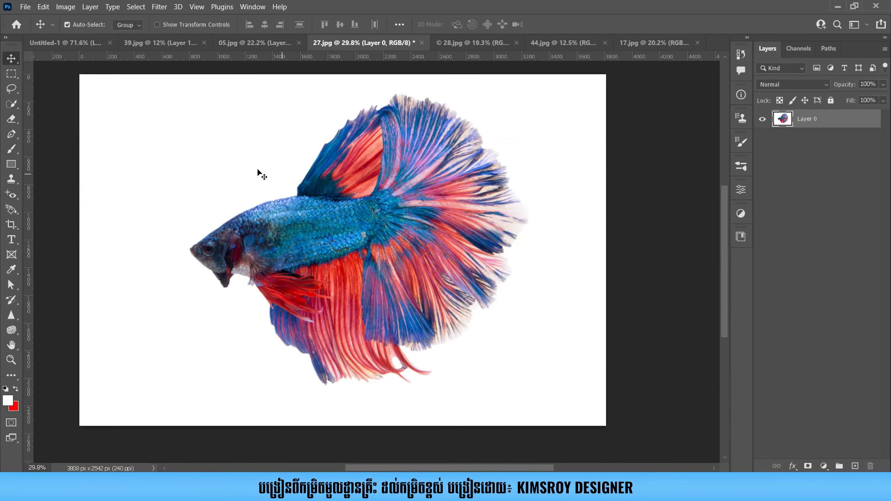
Switch to 28.jpg and select the yellow and blue fish on black with the Quick Selection tool
left_click(17, 102)
right_click(17, 103)
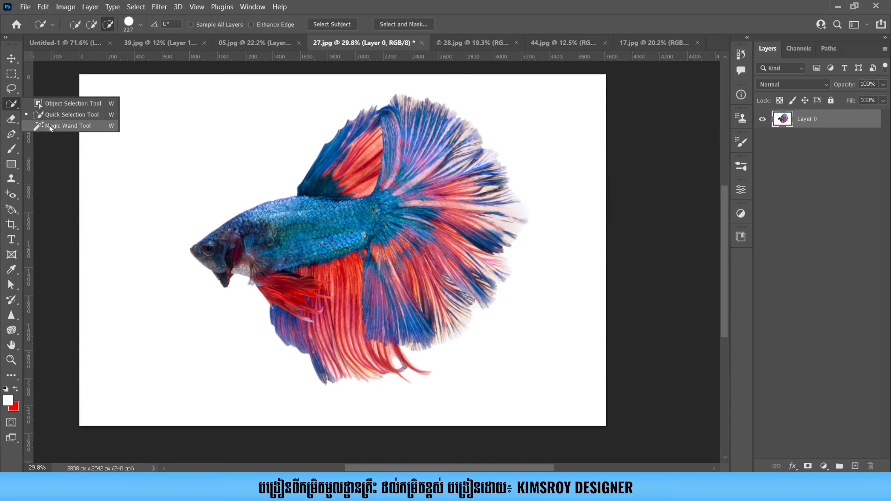
left_click(81, 115)
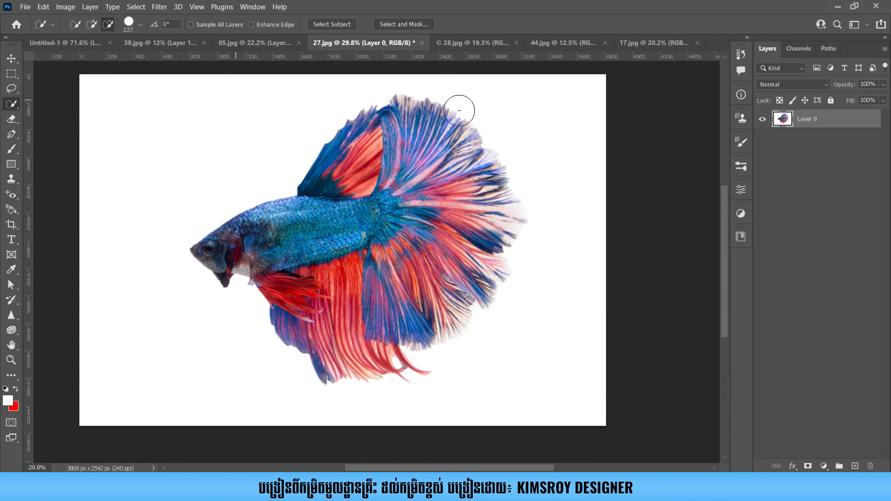
left_click(496, 42)
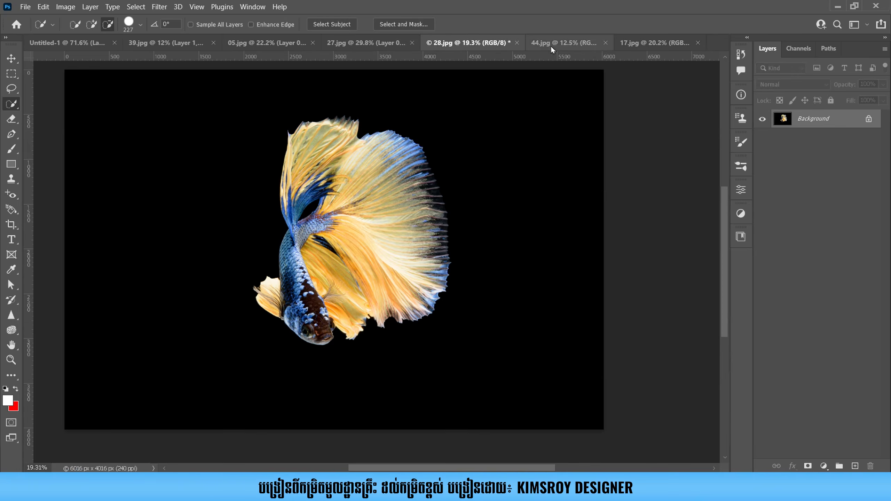
left_click(565, 46)
left_click(455, 41)
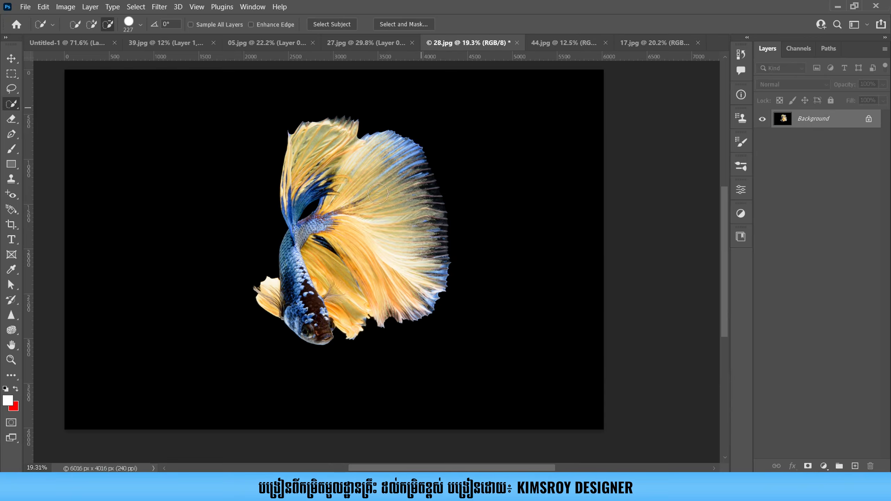
scroll(365, 218, "down", 1)
mouse_move(343, 148)
left_mouse_down()
mouse_move(387, 163)
mouse_move(407, 188)
mouse_move(424, 230)
mouse_move(422, 259)
mouse_move(338, 293)
mouse_move(314, 293)
mouse_move(287, 280)
mouse_move(312, 255)
mouse_move(315, 210)
left_mouse_up()
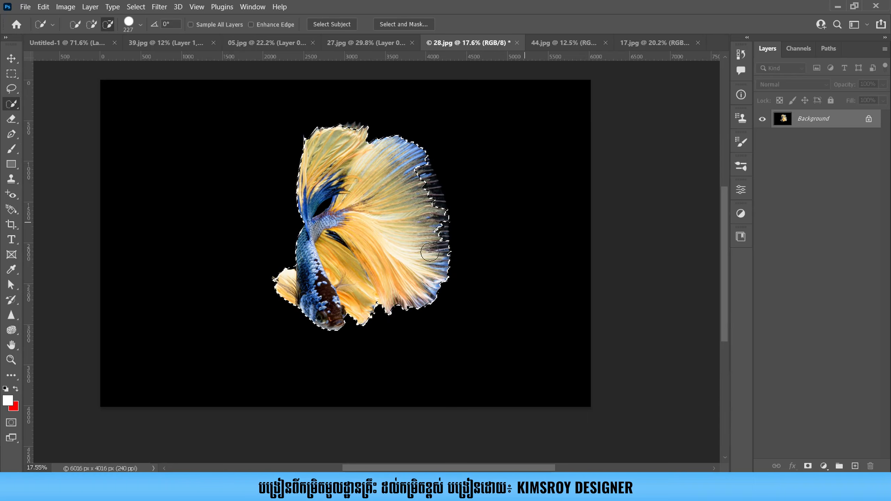
Replace the fish selection with a Quick Selection of the surrounding black background, and clear it after checking the outline
key("ctrl+d")
scroll(233, 162, "down", 1)
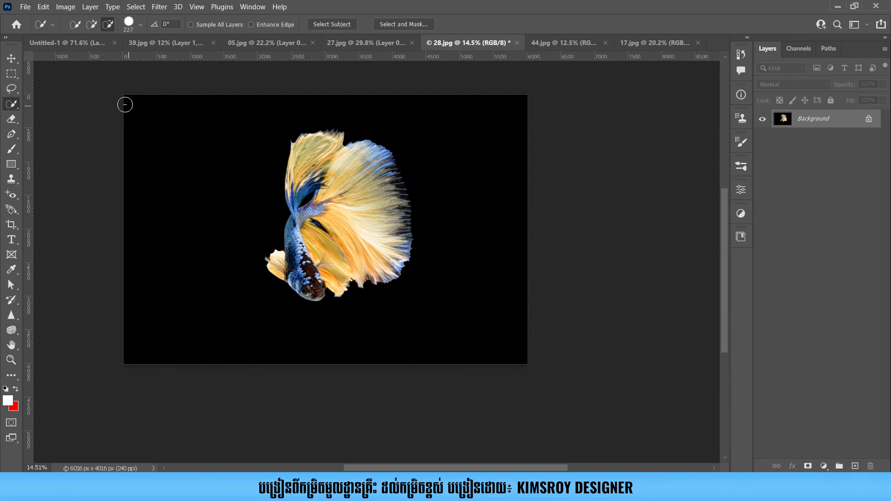
mouse_move(127, 100)
left_mouse_down()
mouse_move(251, 227)
mouse_move(391, 270)
mouse_move(496, 289)
left_mouse_up()
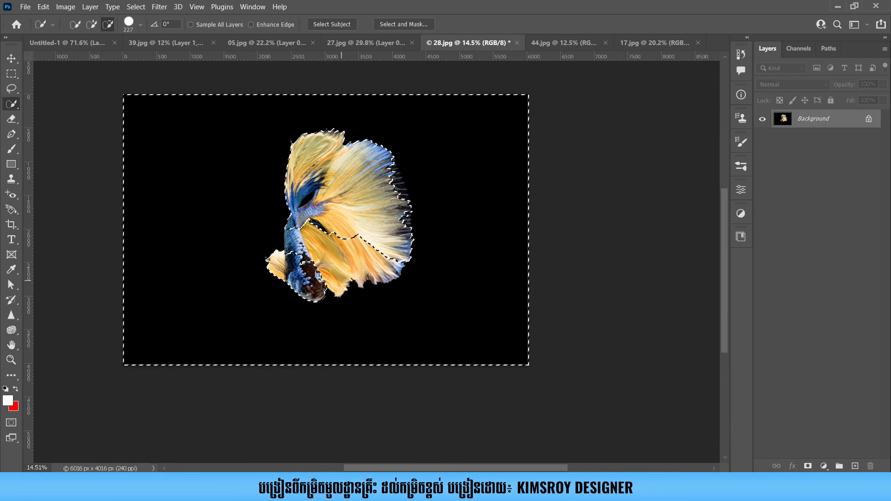
scroll(356, 254, "up", 1)
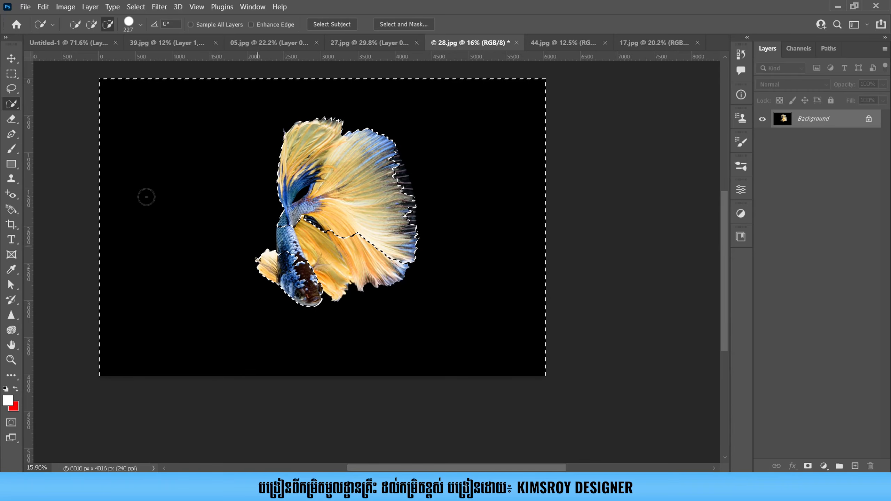
left_click_drag(365, 275, 398, 269)
left_click_drag(384, 185, 370, 197)
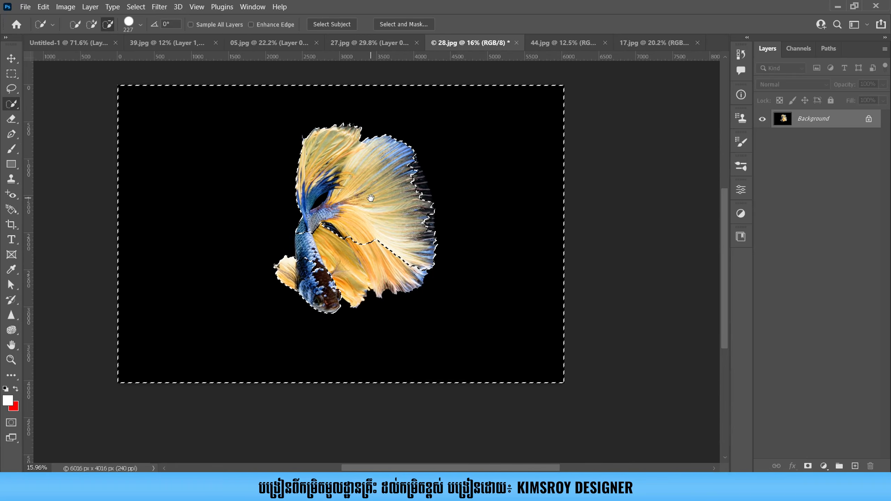
key("ctrl+d")
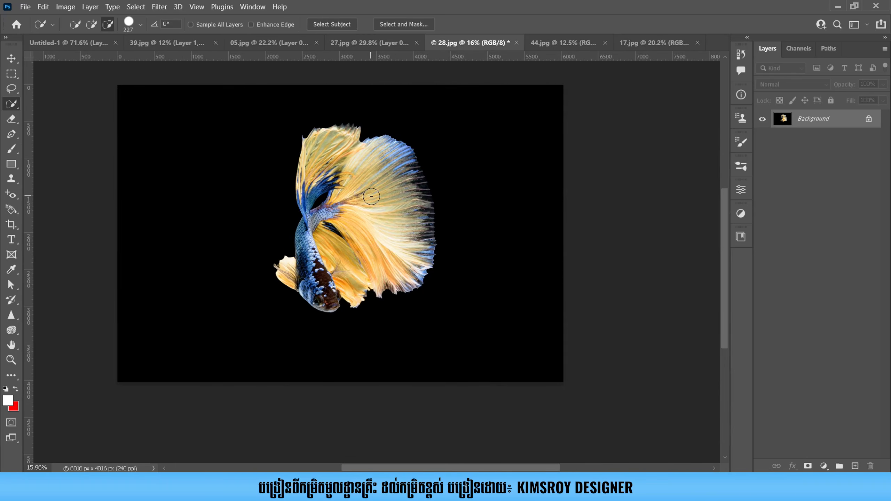
Try selecting the fish once more with Quick Selection strokes over its fins, and clear the selection
left_click_drag(371, 195, 372, 191)
mouse_move(321, 142)
left_mouse_down()
mouse_move(378, 166)
mouse_move(399, 197)
mouse_move(398, 235)
mouse_move(356, 265)
mouse_move(327, 268)
mouse_move(304, 257)
mouse_move(314, 188)
left_mouse_up()
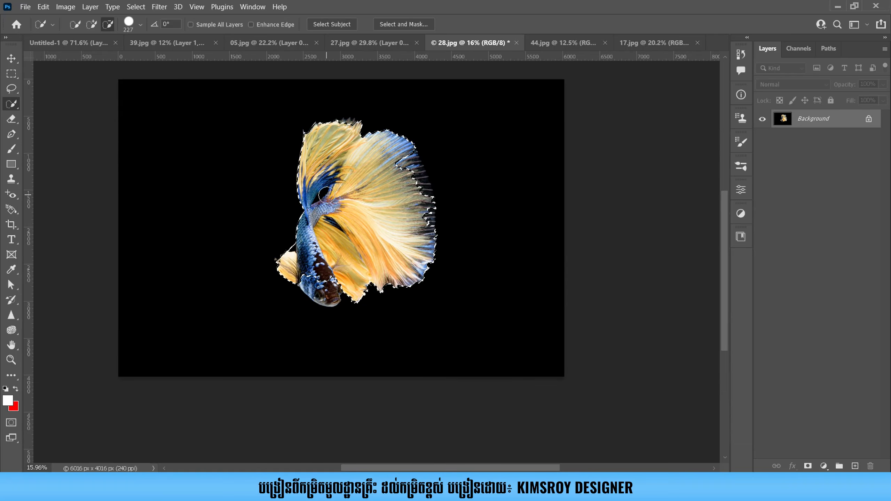
key("ctrl+d")
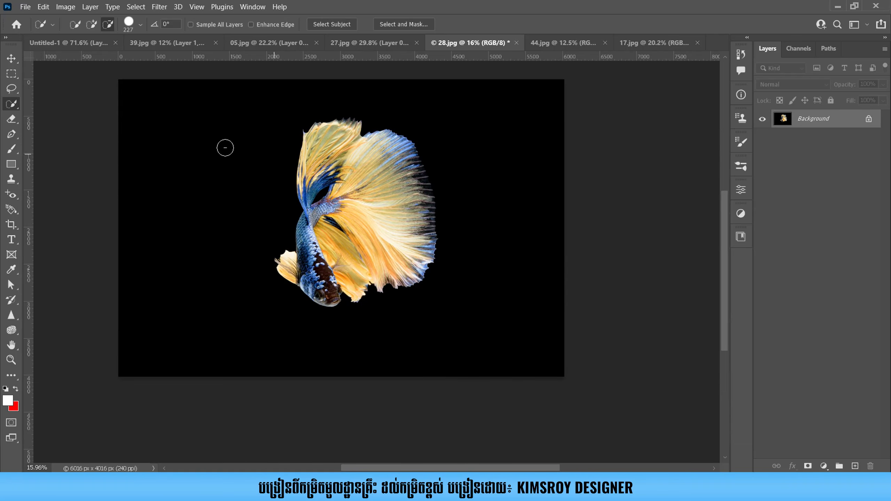
Select the black background around the fish with the Magic Wand tool at tolerance 32, and deselect it
right_click(12, 104)
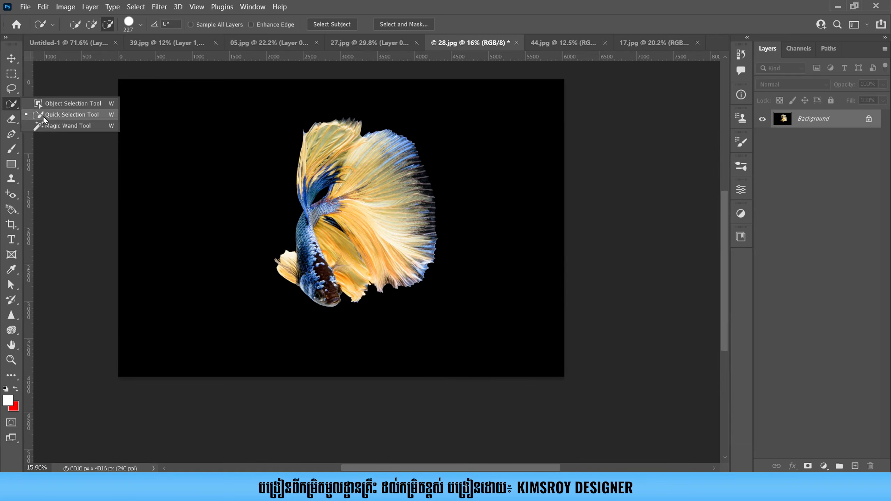
left_click(82, 126)
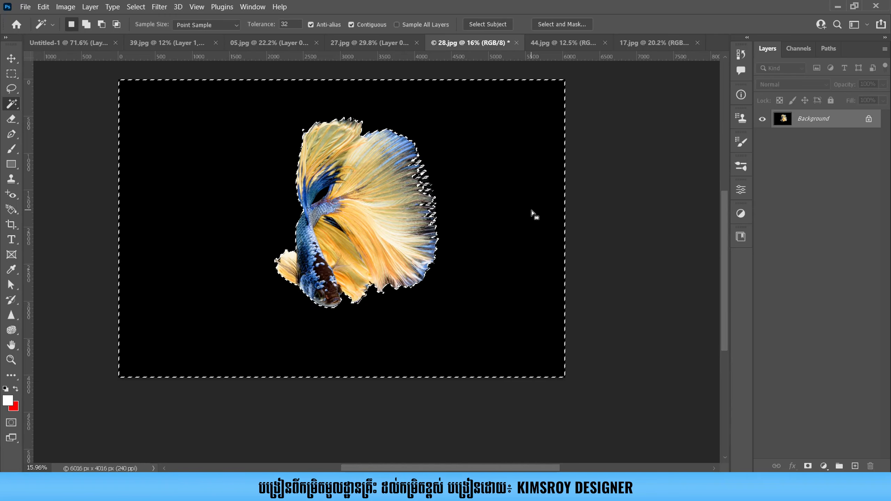
key("ctrl+d")
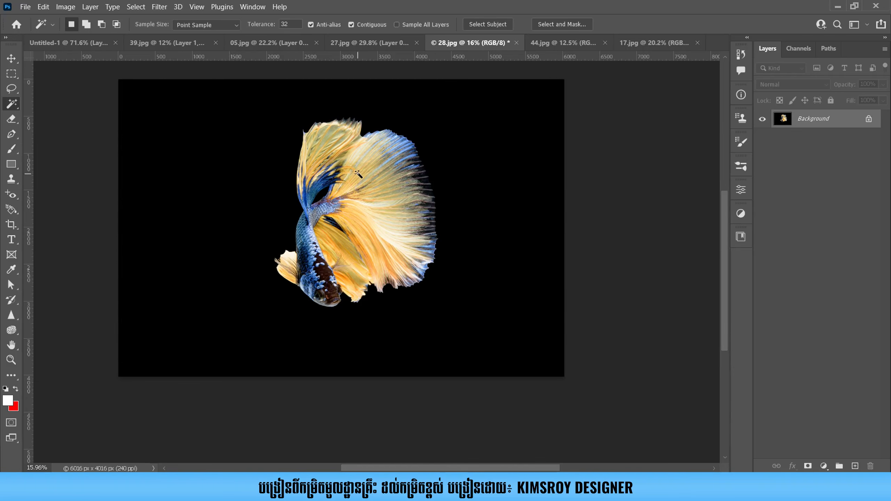
Try the Magic Wand on several spots of the fish's yellow fins, and clear the selection
left_click(372, 168)
left_click(370, 187)
left_click(362, 167)
left_click(321, 172)
left_click(349, 186)
key("ctrl+d")
With the Magic Wand active, switch to 39.jpg, undo its edits back to the single Background layer, and clear the apple's selection
right_click(18, 105)
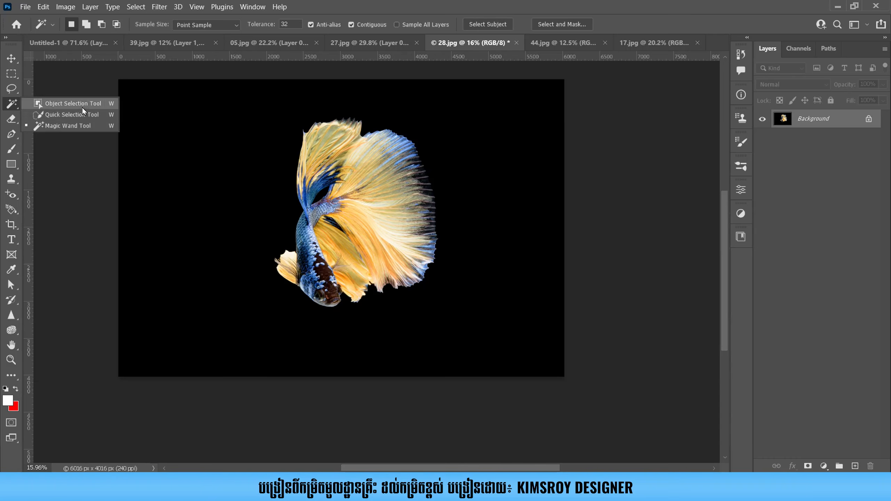
left_click(86, 125)
left_click(301, 44)
key("d")
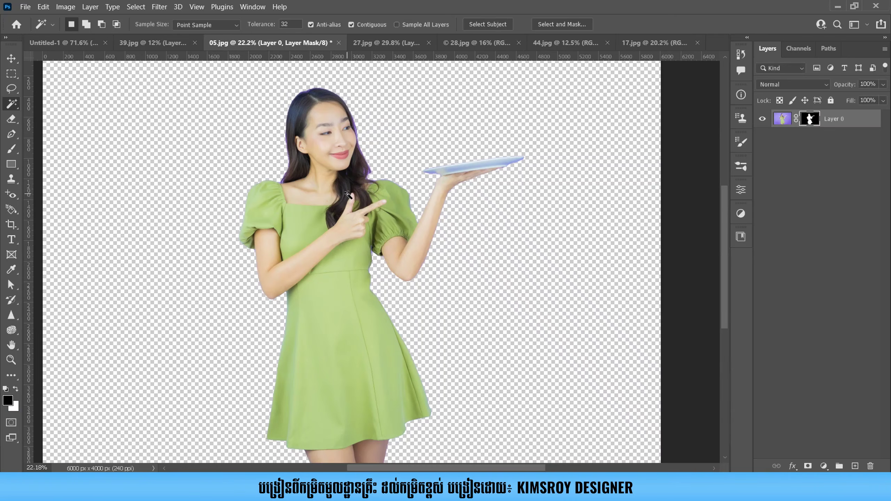
left_click(158, 41)
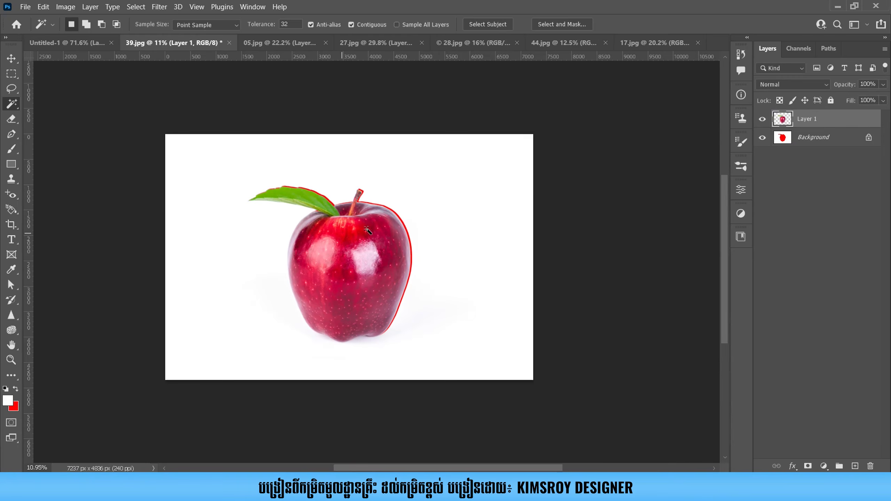
left_click_drag(861, 127, 870, 466)
key("ctrl+z")
key("ctrl+shift+z")
key("ctrl+z")
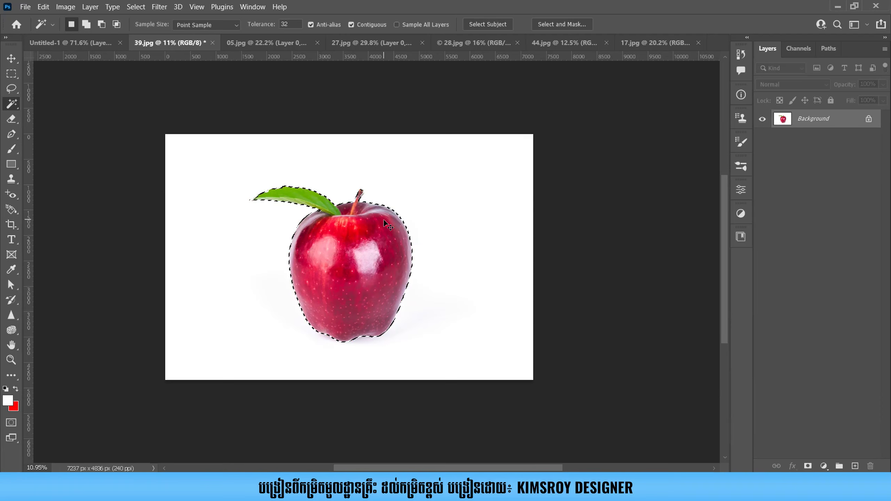
key("ctrl+d")
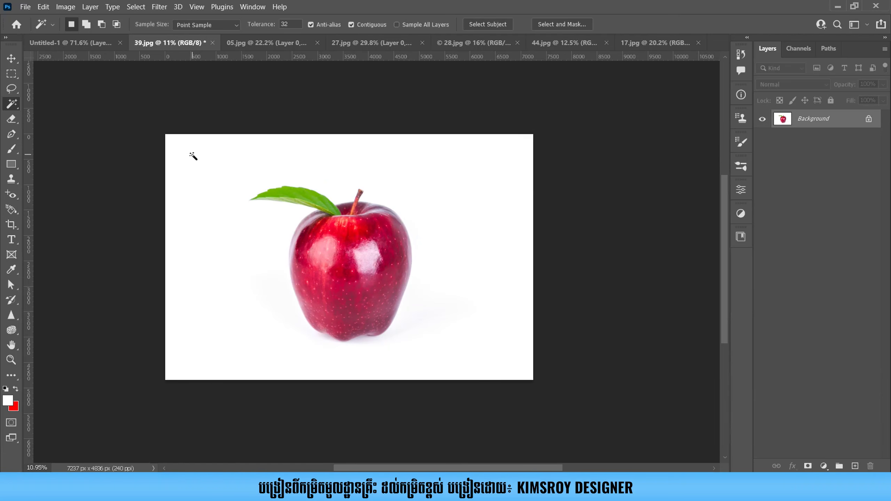
Select the white area around the apple with the Magic Wand, unlock the Background layer and delete the selected area
scroll(344, 279, "up", 3, "alt")
scroll(290, 197, "down", 2, "alt")
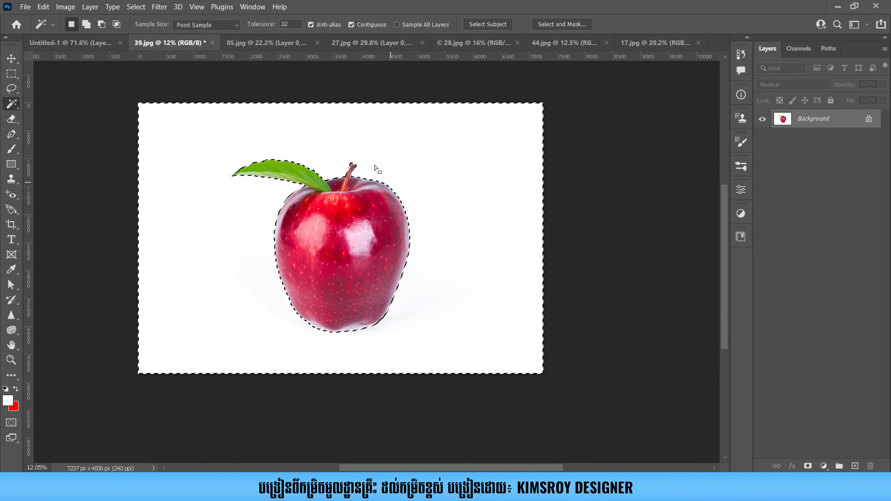
left_click(869, 119)
key("Delete")
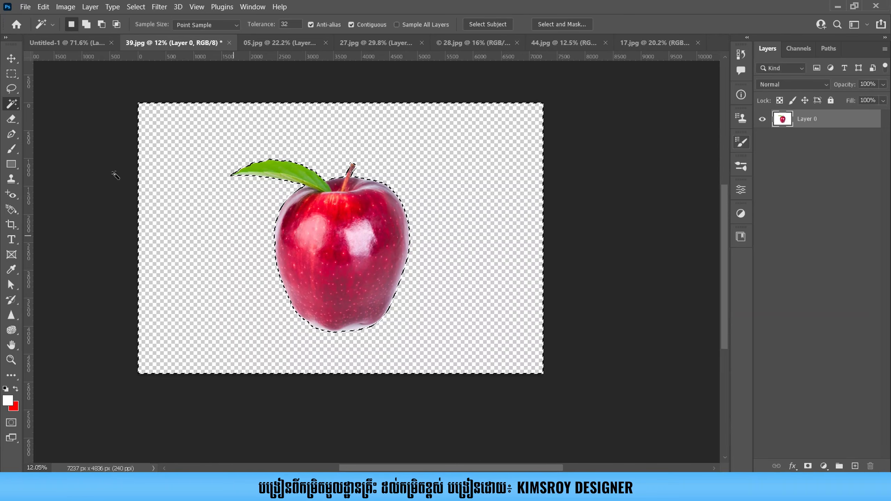
Undo the deletion of the white area around the apple and clear the selection
key("ctrl+z")
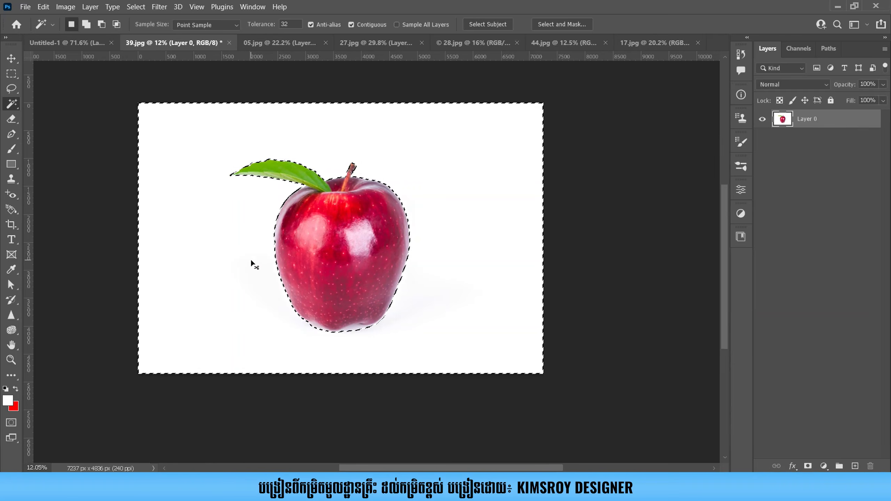
key("ctrl+d")
scroll(318, 241, "up", 1)
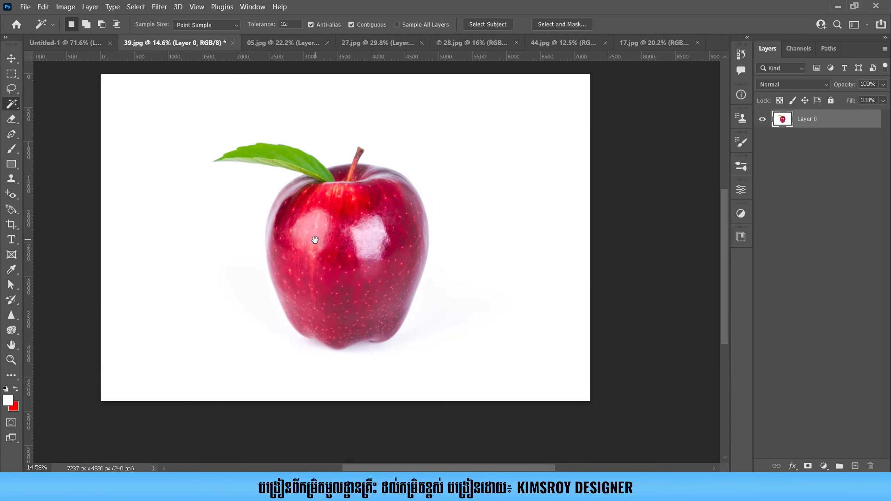
left_click_drag(315, 240, 355, 258)
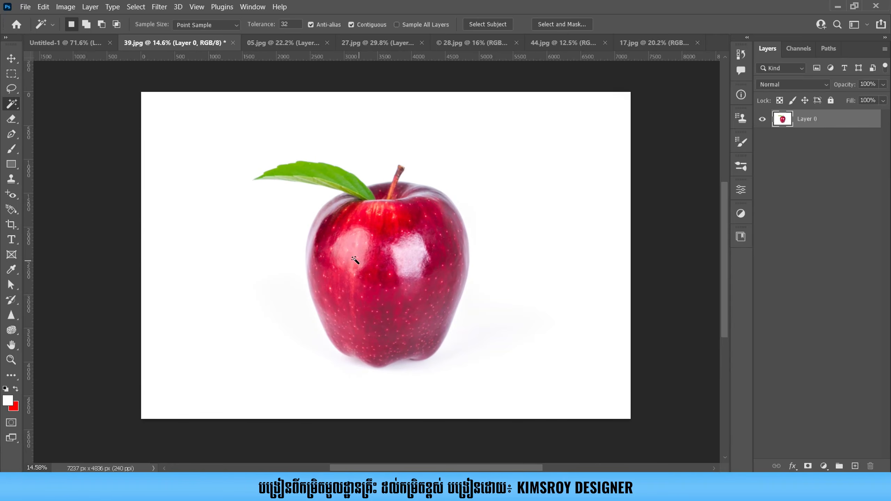
Activate the Eraser tool on the apple photo and set its brush size to 848
right_click(11, 105)
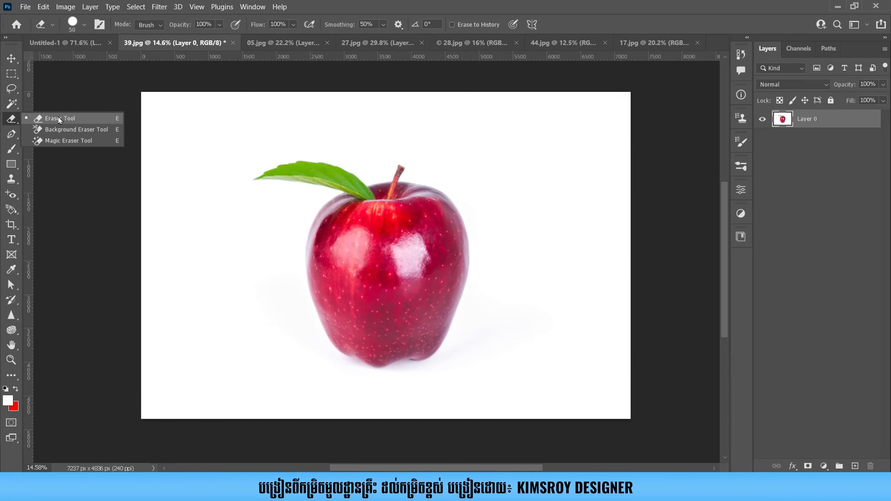
left_click(71, 117)
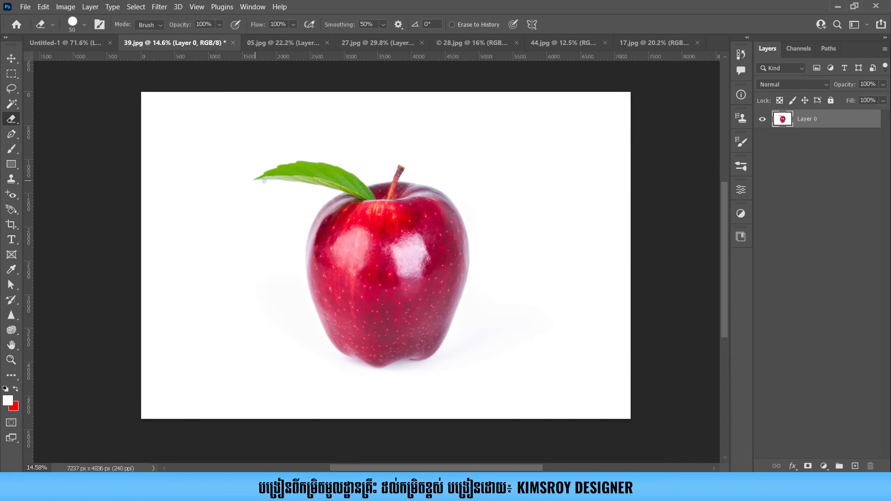
mouse_move(303, 183)
left_mouse_down()
mouse_move(330, 184)
mouse_move(271, 204)
mouse_move(292, 199)
left_mouse_up()
scroll(271, 201, "down", 2)
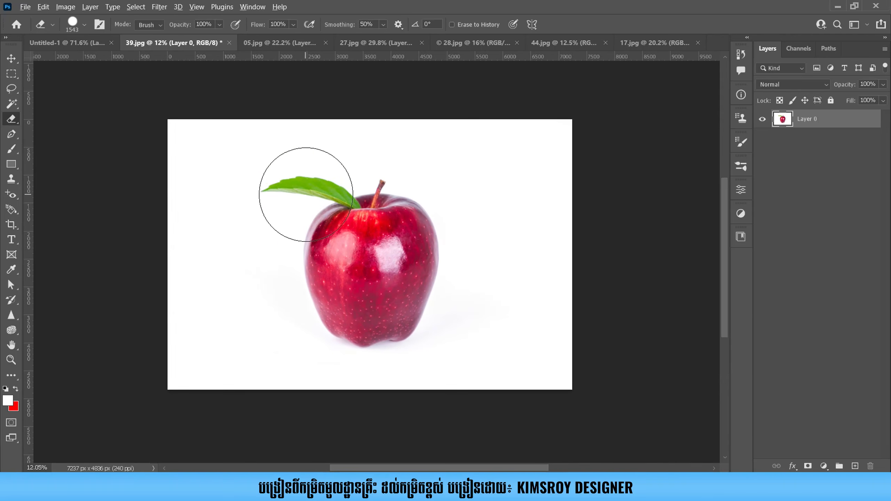
scroll(308, 199, "up", 2)
mouse_move(208, 180)
left_mouse_down()
mouse_move(239, 211)
mouse_move(226, 204)
mouse_move(231, 224)
mouse_move(226, 193)
mouse_move(225, 201)
left_mouse_up()
mouse_move(324, 155)
left_mouse_down()
mouse_move(268, 193)
mouse_move(298, 179)
mouse_move(312, 204)
mouse_move(391, 155)
mouse_move(270, 213)
mouse_move(291, 221)
mouse_move(274, 165)
left_mouse_up()
In 05.jpg, target the layer's image instead of its mask and erase the tray, the raised hand and the forearm
left_click(308, 42)
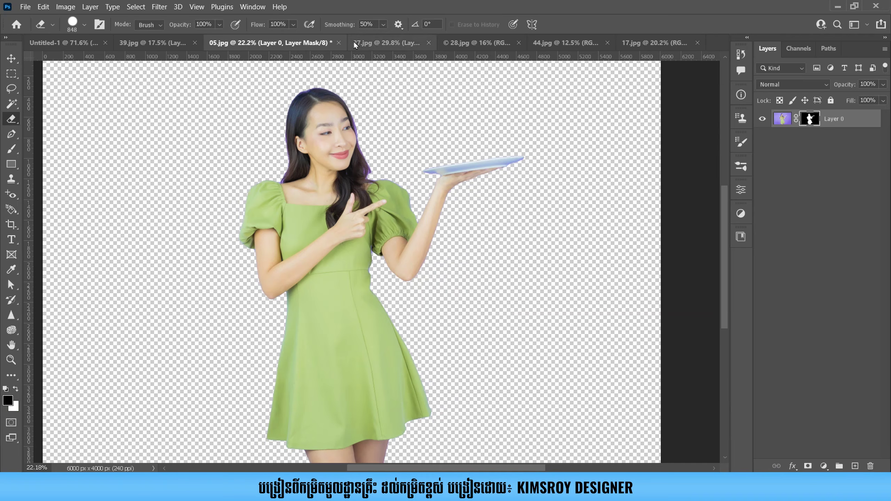
scroll(302, 212, "down", 2)
scroll(481, 191, "up", 3)
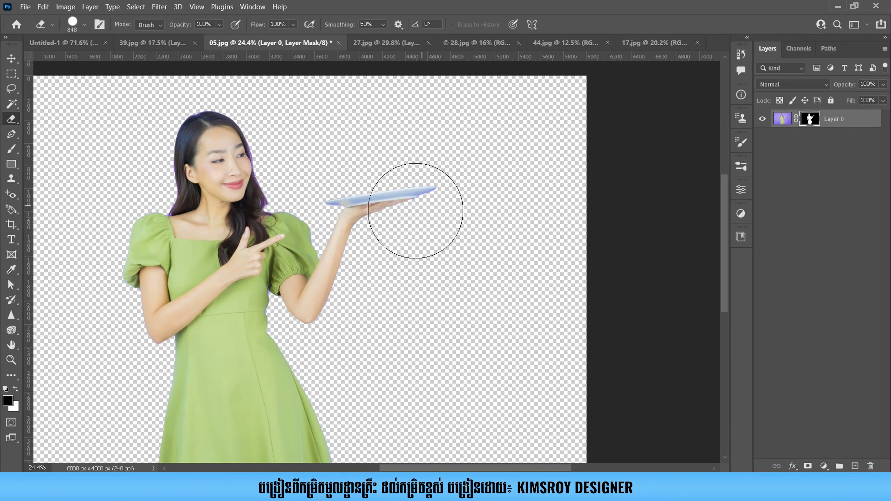
left_click(782, 118)
mouse_move(441, 220)
left_mouse_down()
mouse_move(367, 176)
mouse_move(358, 184)
mouse_move(372, 182)
mouse_move(360, 188)
mouse_move(372, 255)
left_mouse_up()
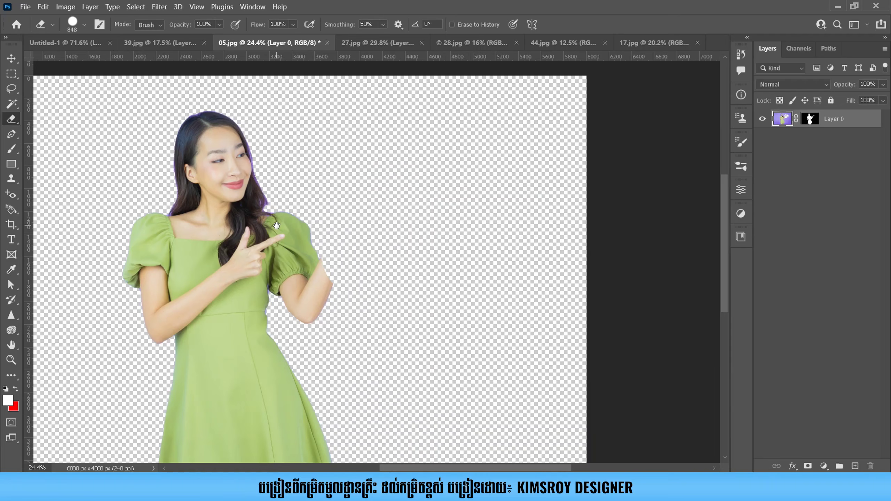
Set the Eraser's flow to 14% and partially fade the woman's shortened arm, its sleeve and the same side of her dress
left_click_drag(275, 226, 313, 182)
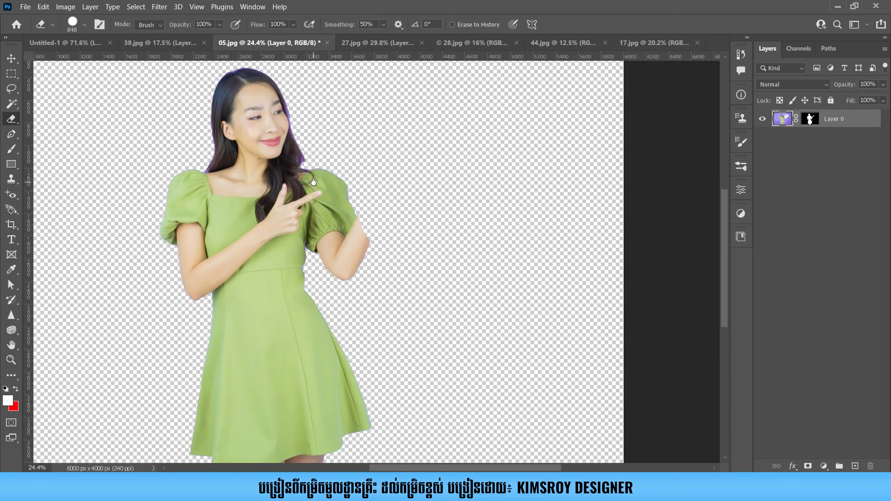
right_click(11, 120)
left_click(44, 119)
scroll(312, 186, "down", 1)
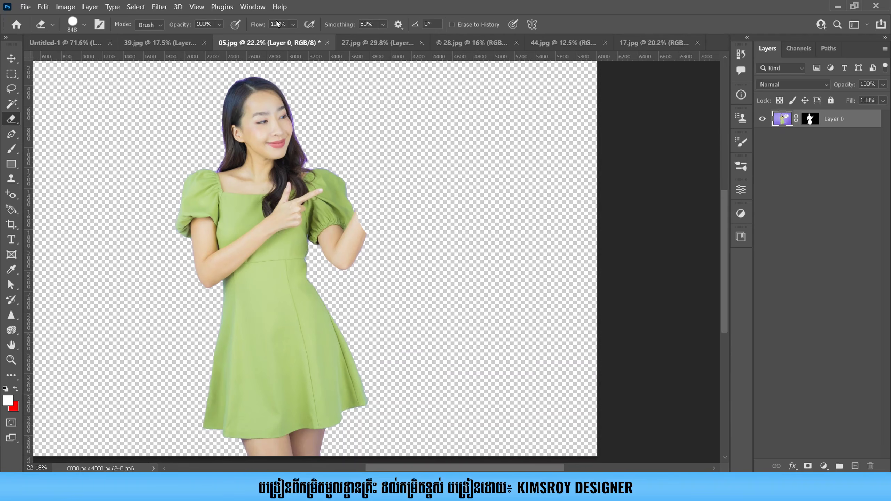
left_click(294, 24)
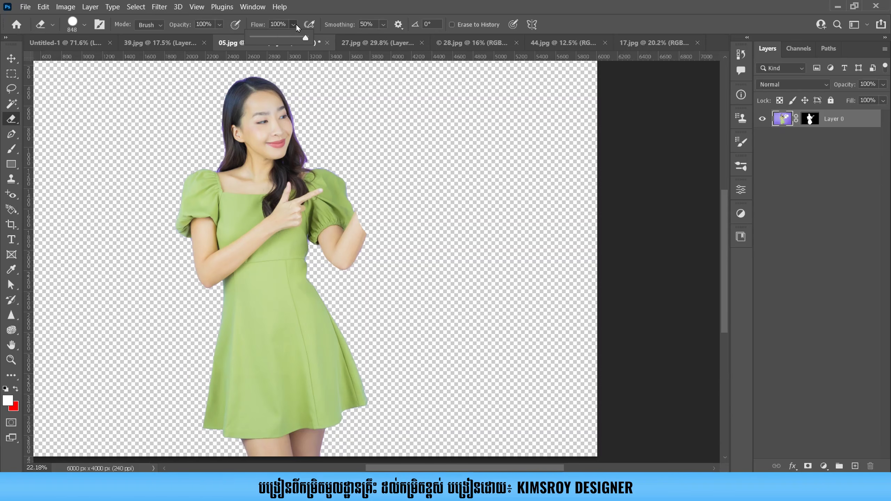
left_click_drag(271, 37, 262, 38)
mouse_move(358, 183)
left_mouse_down()
mouse_move(382, 284)
mouse_move(370, 193)
mouse_move(390, 253)
mouse_move(349, 333)
mouse_move(352, 369)
mouse_move(359, 291)
mouse_move(375, 282)
mouse_move(373, 345)
mouse_move(363, 365)
mouse_move(337, 343)
mouse_move(326, 387)
left_mouse_up()
scroll(354, 370, "down", 3)
mouse_move(331, 321)
left_mouse_down()
mouse_move(307, 360)
mouse_move(311, 385)
left_mouse_up()
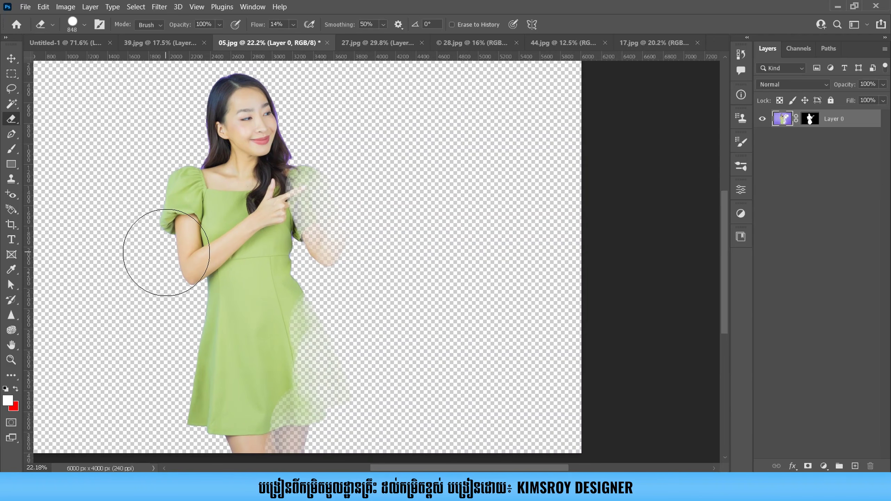
left_click_drag(210, 191, 238, 224)
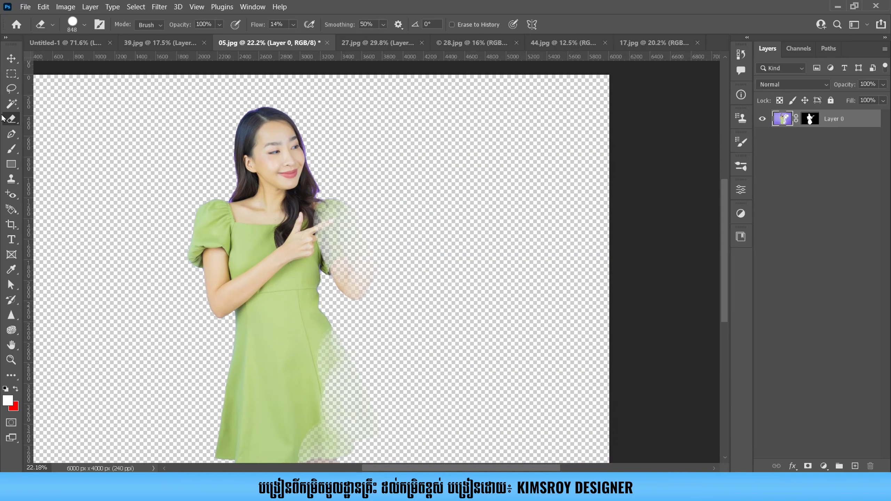
Activate the Background Eraser tool and switch to the palm tree photo 44.jpg
right_click(11, 121)
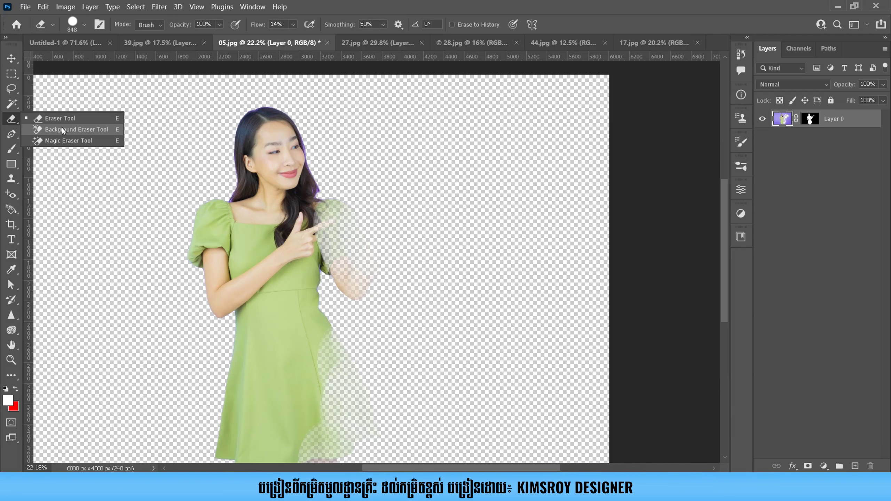
left_click(70, 130)
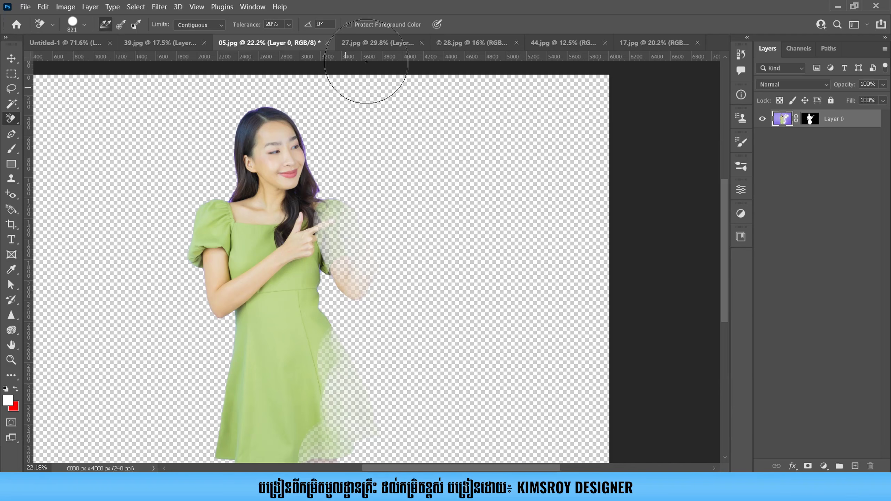
left_click(649, 45)
left_click(570, 42)
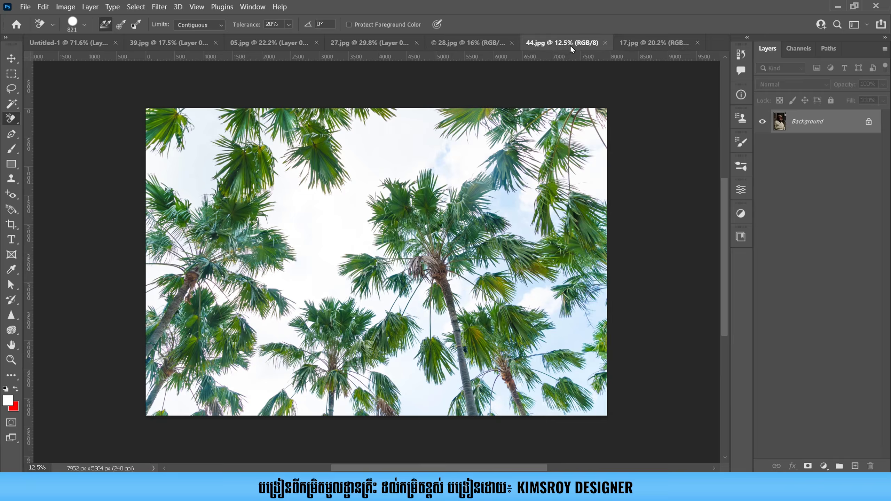
scroll(412, 186, "down", 1)
scroll(372, 200, "up", 3)
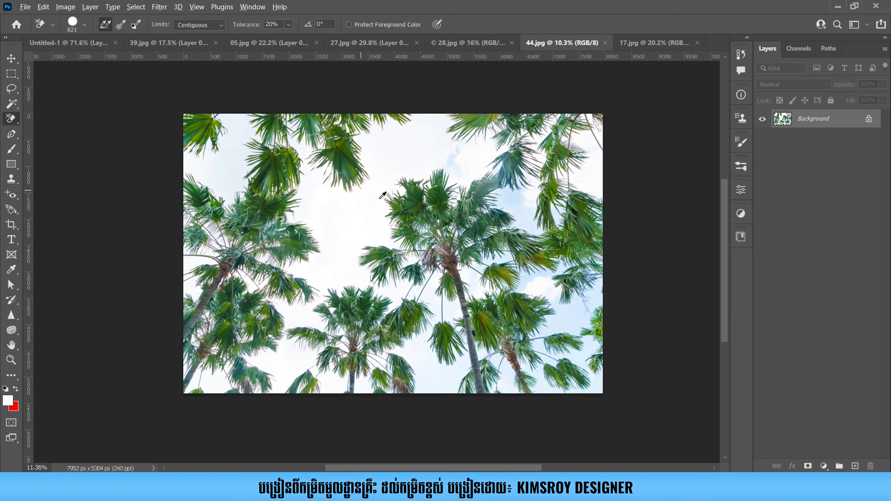
left_click_drag(365, 202, 384, 232)
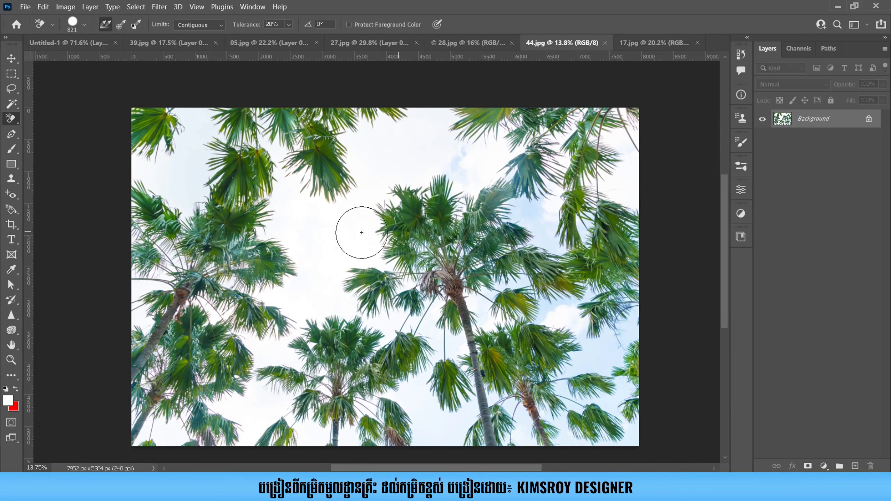
left_click_drag(294, 269, 273, 225)
scroll(321, 201, "down", 2)
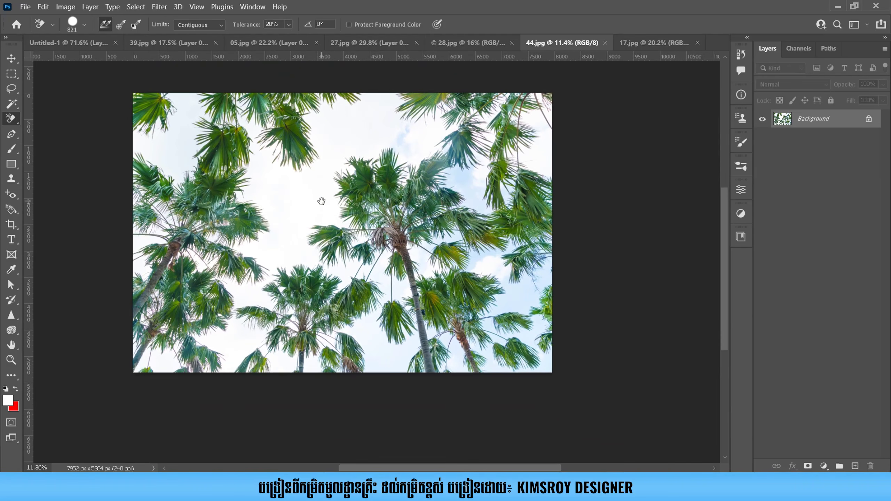
Enlarge the Background Eraser brush to 1370 and erase the sky around the palm trees with continuous sampling
right_click(15, 121)
left_click(70, 131)
mouse_move(215, 169)
left_mouse_down()
mouse_move(235, 172)
mouse_move(209, 148)
mouse_move(215, 175)
left_mouse_up()
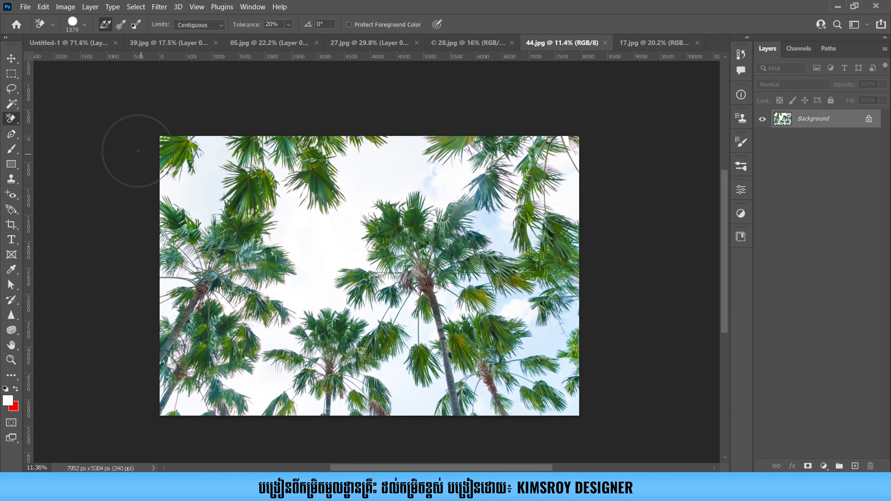
mouse_move(207, 149)
left_mouse_down()
mouse_move(207, 199)
mouse_move(188, 215)
mouse_move(166, 172)
mouse_move(202, 188)
mouse_move(260, 173)
mouse_move(299, 202)
mouse_move(285, 249)
mouse_move(316, 250)
mouse_move(350, 170)
mouse_move(291, 156)
mouse_move(272, 168)
mouse_move(260, 150)
mouse_move(403, 145)
mouse_move(397, 177)
mouse_move(354, 250)
mouse_move(296, 326)
mouse_move(291, 293)
mouse_move(268, 300)
mouse_move(275, 342)
mouse_move(250, 386)
mouse_move(180, 403)
mouse_move(196, 403)
mouse_move(158, 381)
mouse_move(169, 267)
mouse_move(190, 275)
mouse_move(204, 265)
mouse_move(201, 295)
left_mouse_up()
mouse_move(336, 389)
left_mouse_down()
mouse_move(346, 404)
mouse_move(400, 407)
mouse_move(389, 386)
mouse_move(349, 388)
mouse_move(382, 316)
mouse_move(452, 386)
mouse_move(532, 396)
mouse_move(557, 379)
mouse_move(511, 334)
mouse_move(463, 326)
mouse_move(481, 263)
mouse_move(441, 158)
mouse_move(424, 169)
mouse_move(508, 197)
mouse_move(572, 203)
mouse_move(526, 115)
mouse_move(428, 149)
mouse_move(417, 143)
mouse_move(522, 256)
mouse_move(512, 316)
mouse_move(579, 298)
mouse_move(523, 407)
mouse_move(522, 351)
mouse_move(470, 302)
mouse_move(448, 324)
mouse_move(421, 309)
mouse_move(406, 362)
mouse_move(505, 238)
mouse_move(534, 236)
mouse_move(519, 163)
mouse_move(408, 203)
left_mouse_up()
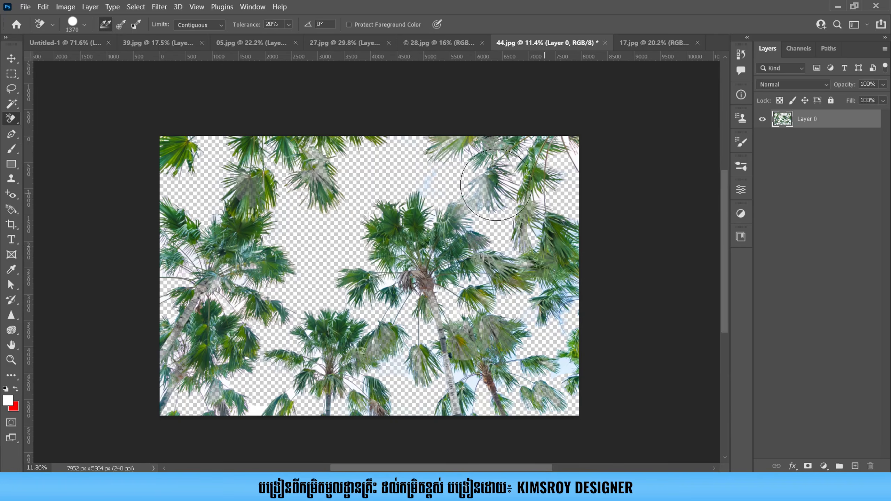
Add a Solid Color fill layer in ff0000 red and place it below the erased palm tree layer
left_click(824, 465)
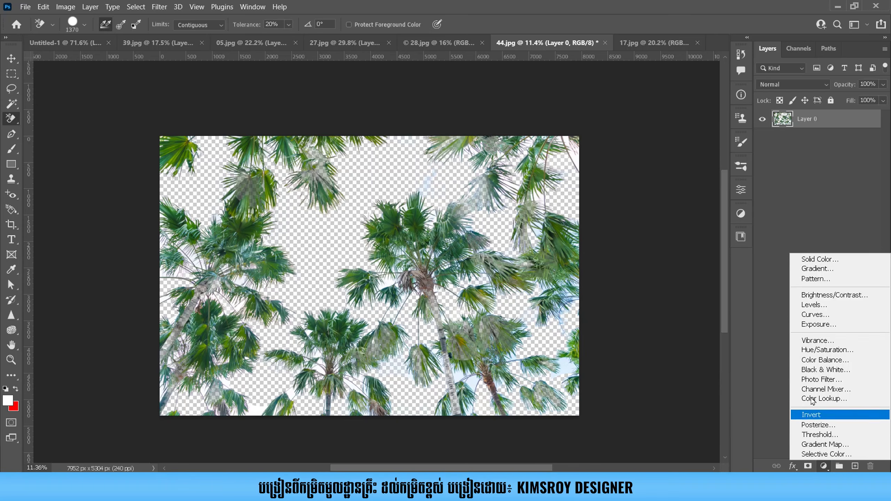
left_click(809, 258)
type("ff0000")
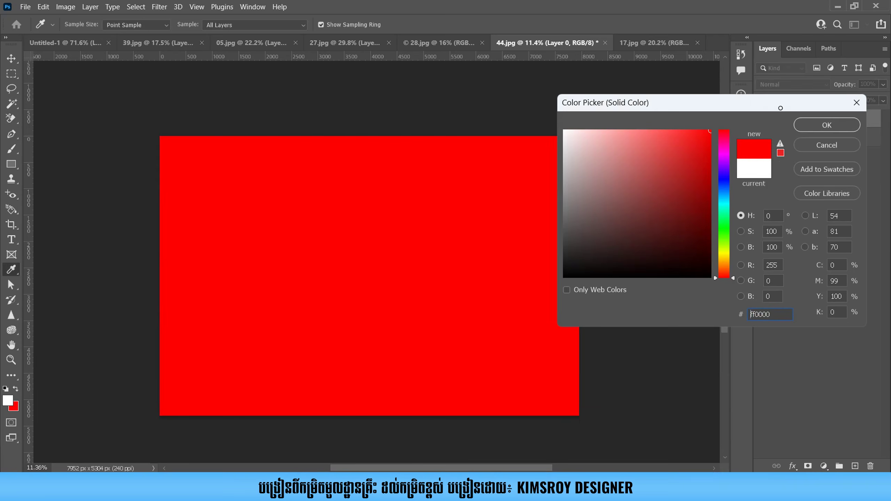
left_click(827, 125)
left_click_drag(804, 120, 807, 118)
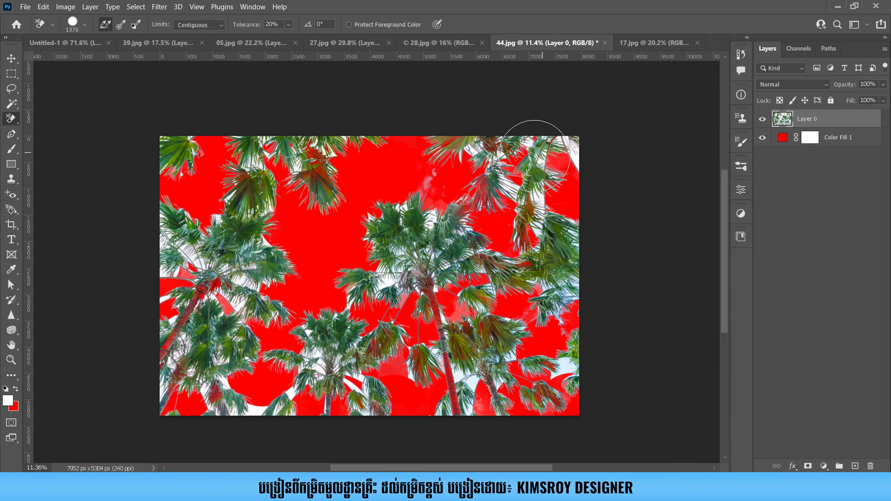
Examine the palm leaves, trunks and leftover sky against the red fill to judge the erasing quality
scroll(537, 147, "up", 5)
left_click_drag(504, 197, 502, 245)
scroll(502, 246, "down", 5)
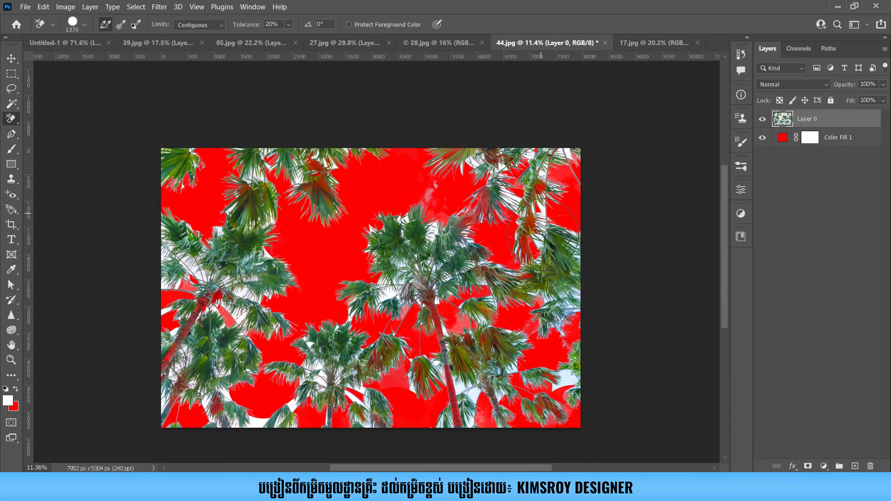
scroll(524, 215, "down", 1)
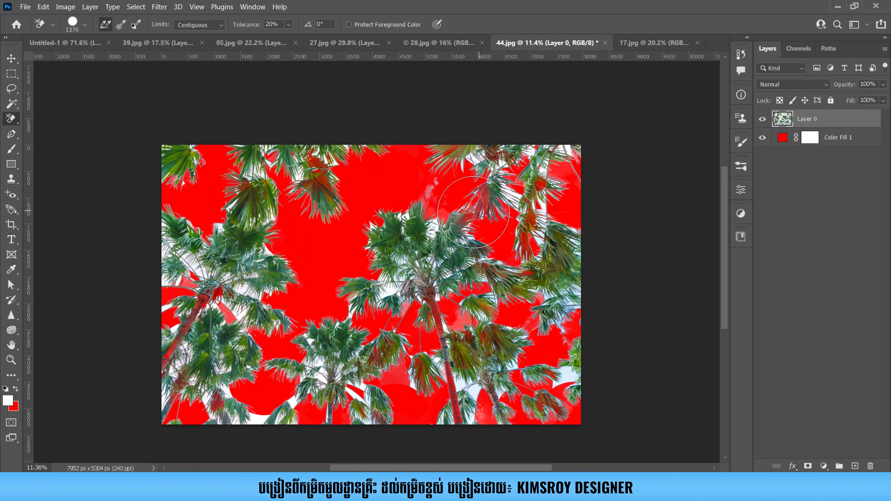
left_click_drag(449, 210, 468, 201)
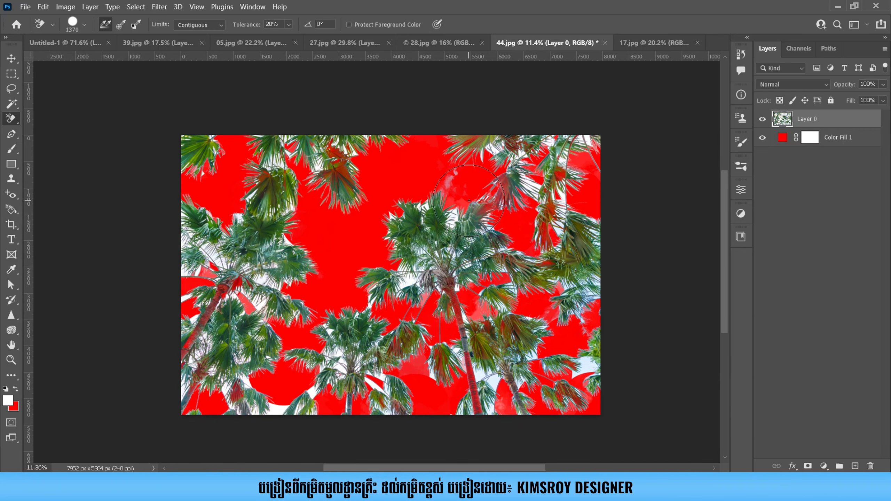
left_click_drag(462, 234, 446, 245)
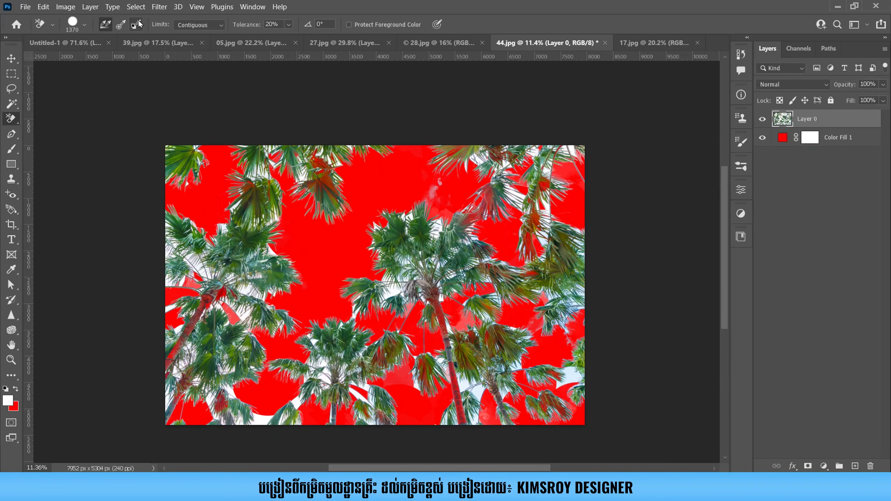
left_click_drag(431, 261, 415, 240)
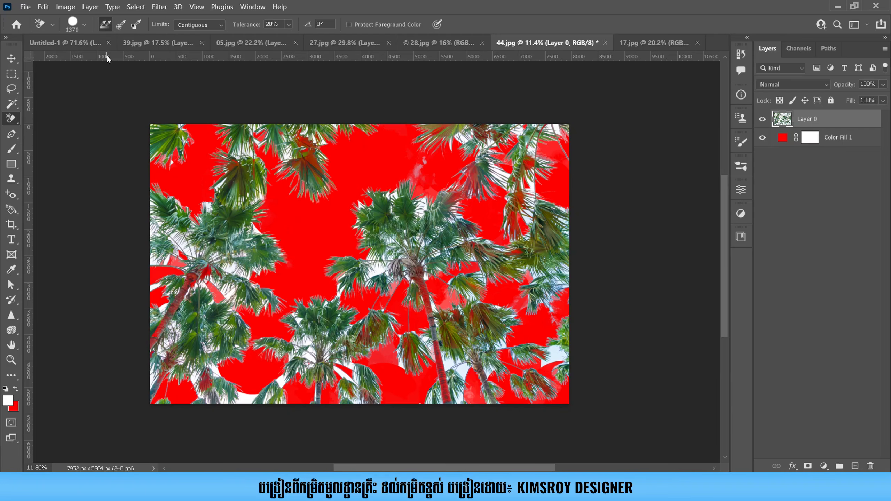
Set the Background Eraser's sampling to Once and its limits to Discontiguous
left_click(121, 24)
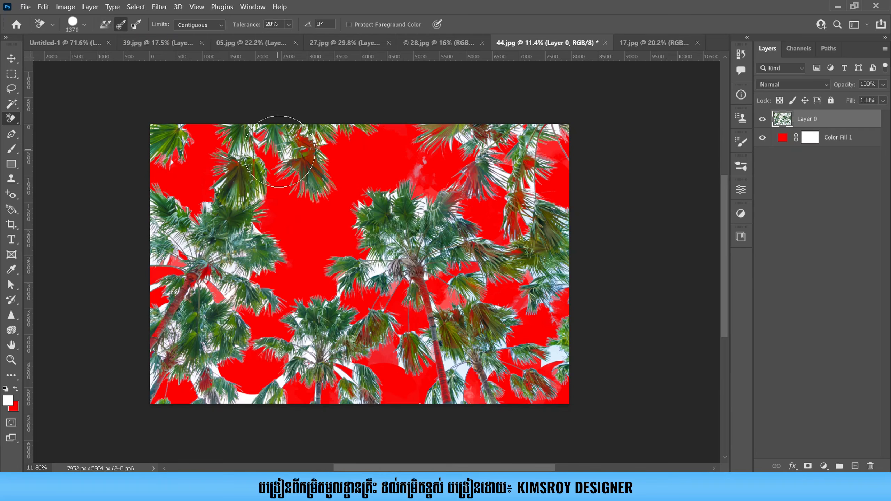
left_click(192, 26)
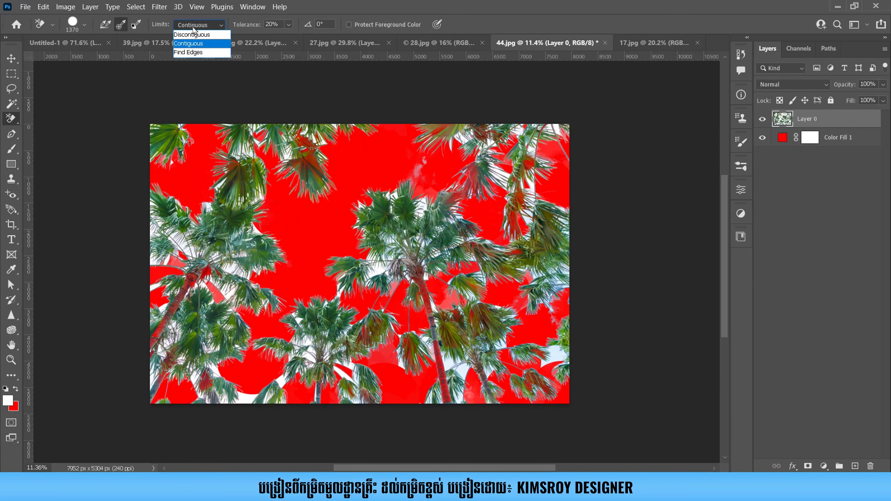
left_click(218, 35)
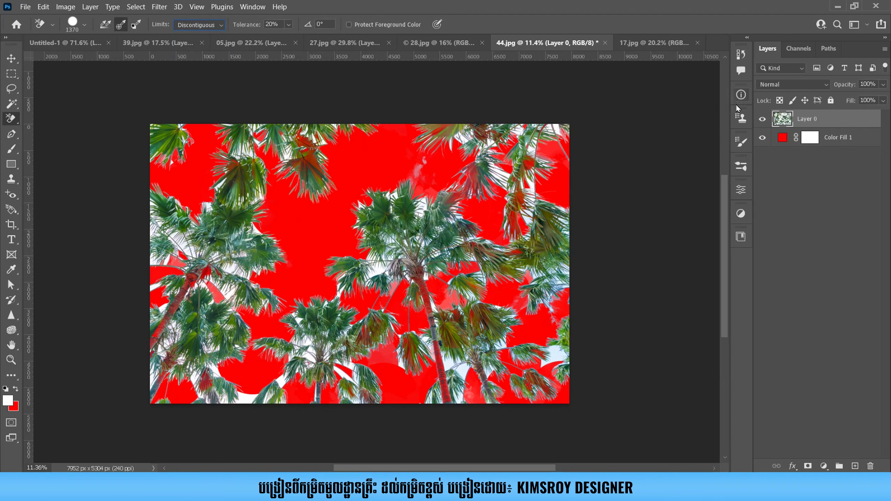
Close 44.jpg without saving and reopen the original photo from the picture folder
left_click(604, 42)
left_click(463, 191)
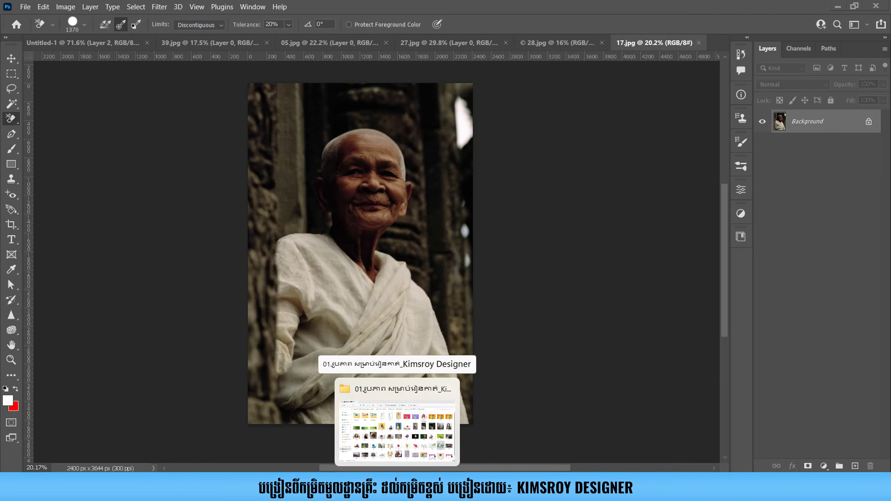
left_click(414, 430)
left_click_drag(762, 356, 739, 60)
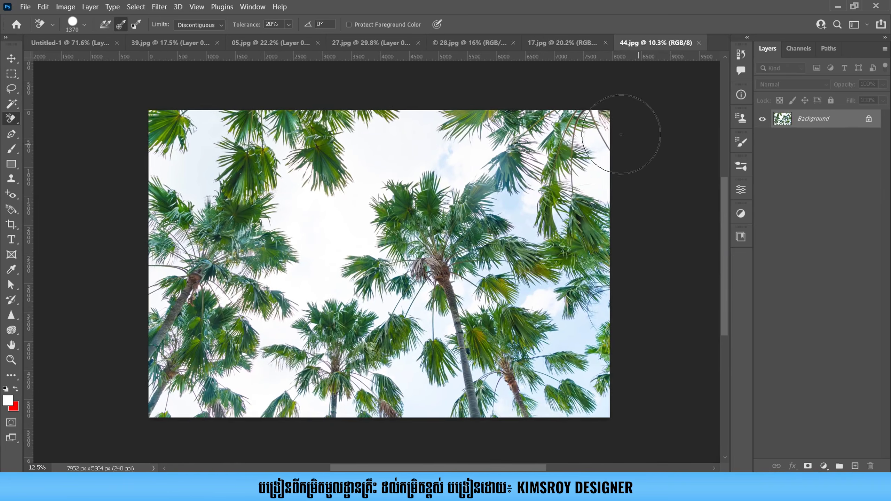
Add a red Solid Color fill layer, unlock the Background layer and move the fill below the palm tree photo
left_click(823, 465)
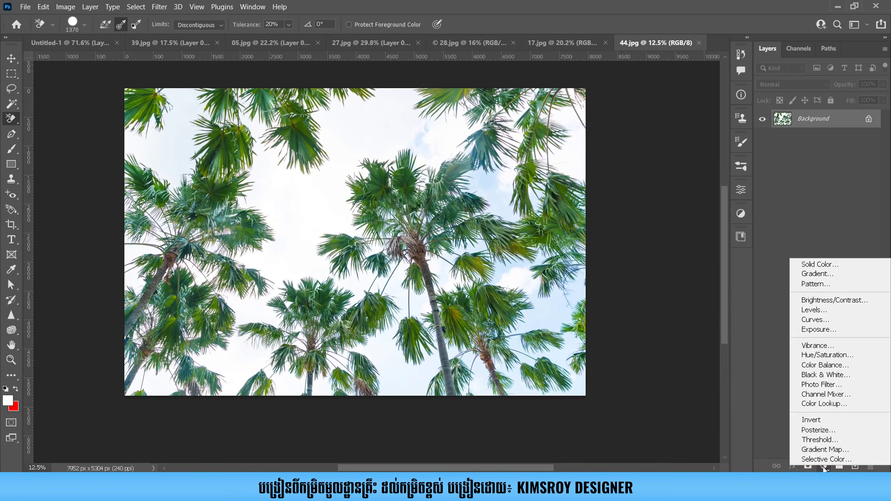
left_click(813, 261)
left_click(705, 148)
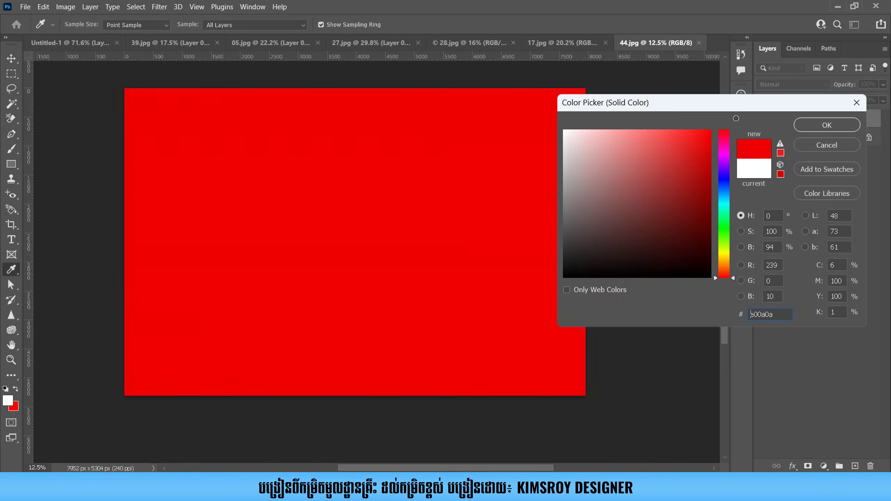
left_click(829, 130)
key("e")
left_click(869, 138)
left_click_drag(810, 120, 809, 142)
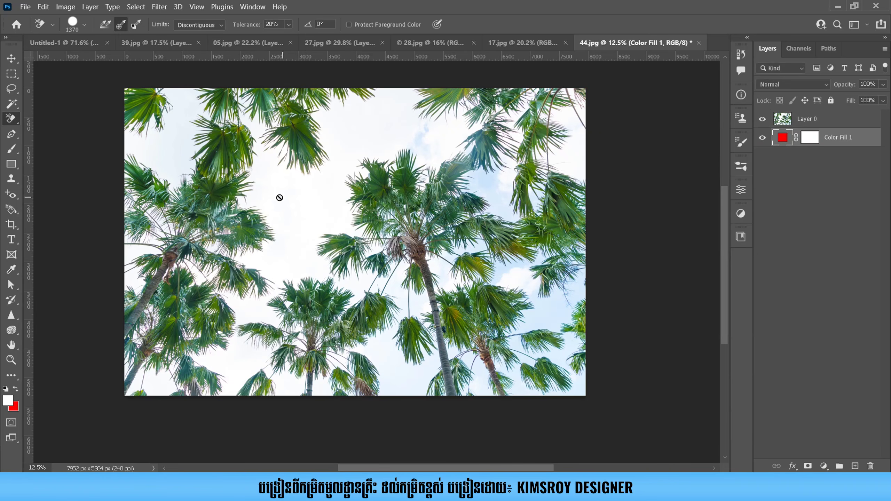
On the palm tree layer, erase the sky between the leaves and trunks using the Background Eraser with Discontiguous limits
scroll(298, 185, "up", 1)
left_click(808, 121)
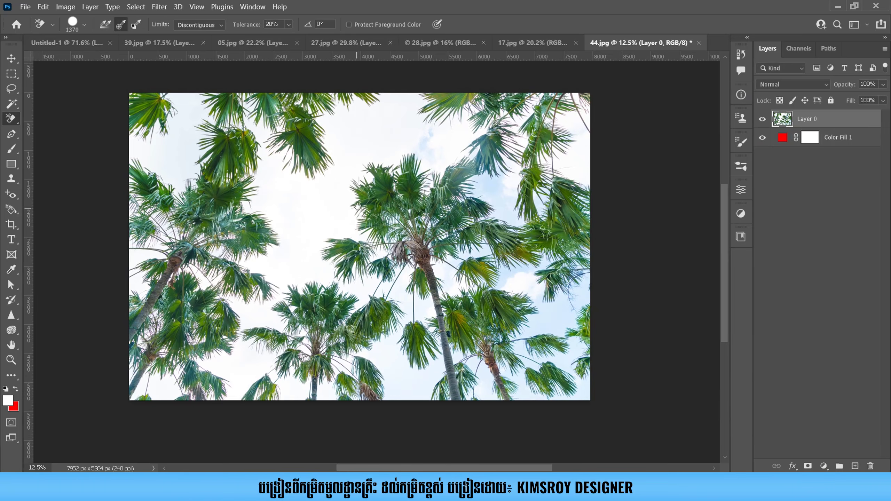
scroll(318, 199, "up", 1)
scroll(338, 175, "down", 1)
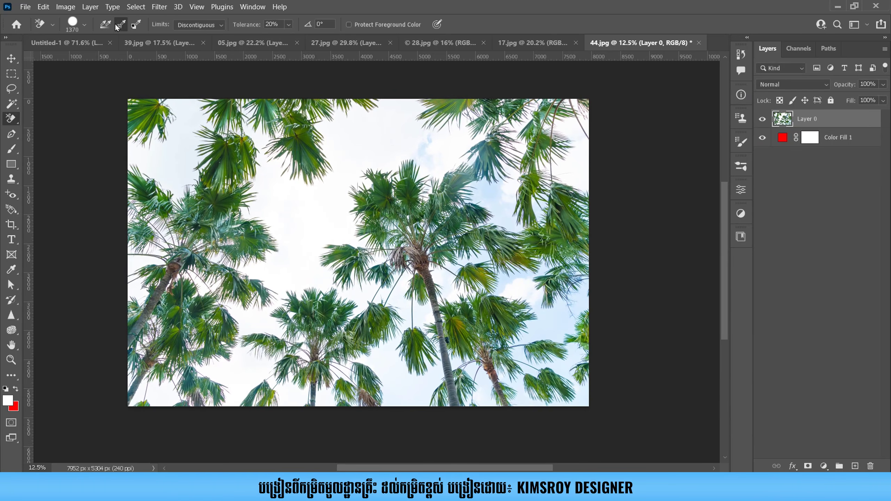
left_click(182, 24)
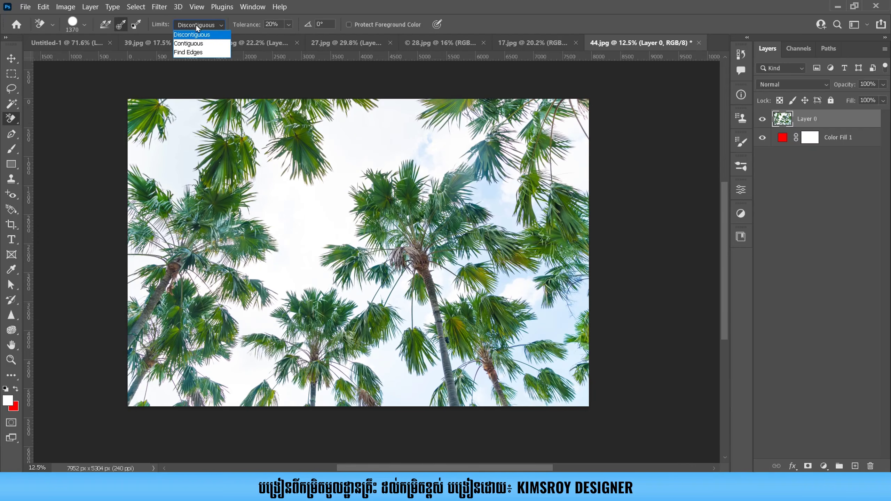
left_click(198, 34)
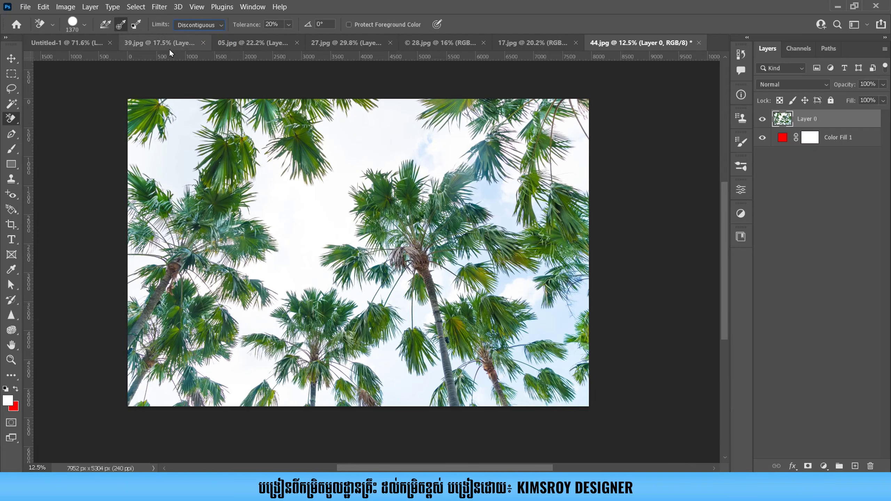
right_click(12, 119)
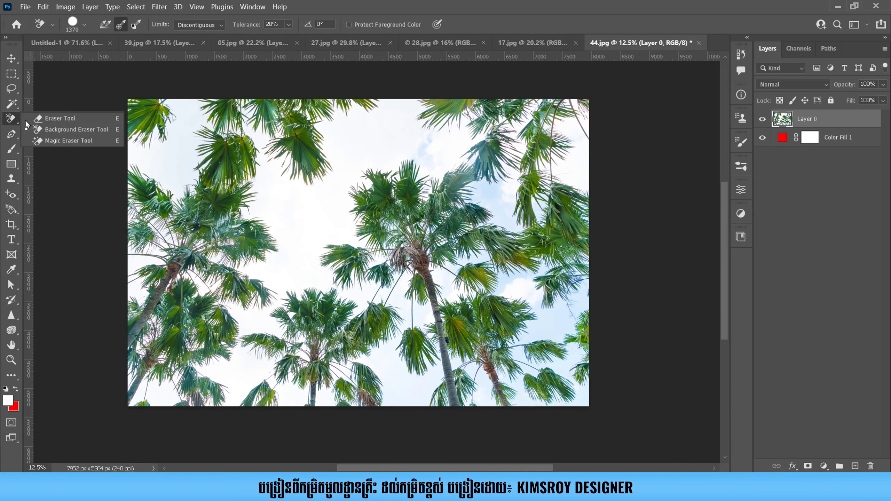
left_click(83, 129)
mouse_move(182, 148)
left_mouse_down()
mouse_move(253, 164)
mouse_move(182, 146)
mouse_move(193, 150)
left_mouse_up()
mouse_move(198, 116)
left_mouse_down()
mouse_move(194, 162)
mouse_move(159, 175)
mouse_move(156, 99)
mouse_move(224, 130)
mouse_move(346, 120)
mouse_move(355, 132)
mouse_move(293, 175)
mouse_move(177, 227)
mouse_move(159, 252)
mouse_move(149, 191)
mouse_move(165, 390)
mouse_move(198, 389)
mouse_move(215, 323)
mouse_move(219, 225)
mouse_move(267, 263)
mouse_move(268, 381)
mouse_move(235, 400)
mouse_move(225, 399)
mouse_move(313, 397)
mouse_move(319, 320)
mouse_move(310, 191)
mouse_move(375, 186)
mouse_move(413, 112)
mouse_move(405, 97)
mouse_move(476, 119)
mouse_move(585, 127)
mouse_move(585, 109)
mouse_move(563, 155)
mouse_move(456, 153)
left_mouse_up()
mouse_move(495, 181)
left_mouse_down()
mouse_move(574, 264)
mouse_move(562, 361)
mouse_move(577, 399)
mouse_move(427, 403)
mouse_move(394, 395)
mouse_move(360, 194)
mouse_move(425, 279)
mouse_move(443, 353)
mouse_move(472, 373)
mouse_move(499, 350)
mouse_move(494, 263)
mouse_move(434, 199)
left_mouse_up()
left_click_drag(593, 165, 598, 197)
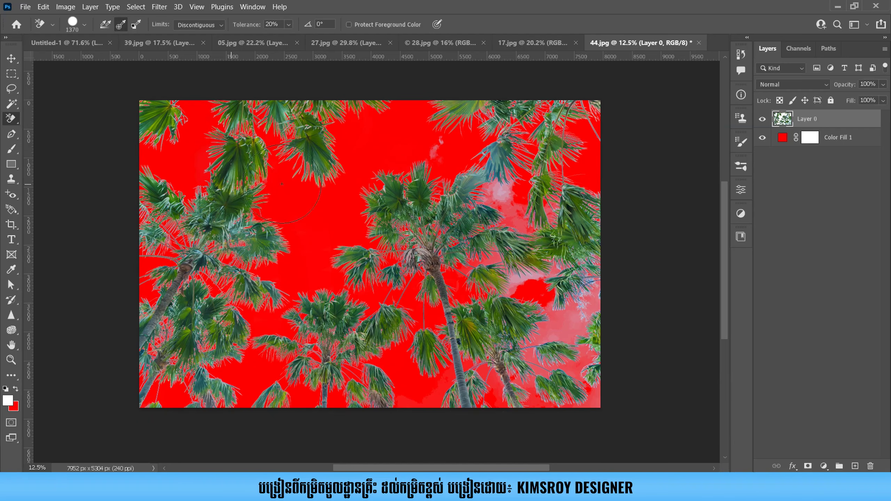
Erase the remaining pale sky between the palm leaves on the right side of 44.jpg with the Background Eraser
mouse_move(326, 181)
left_mouse_down()
mouse_move(339, 248)
mouse_move(320, 183)
mouse_move(324, 193)
left_mouse_up()
left_click_drag(305, 142, 425, 233)
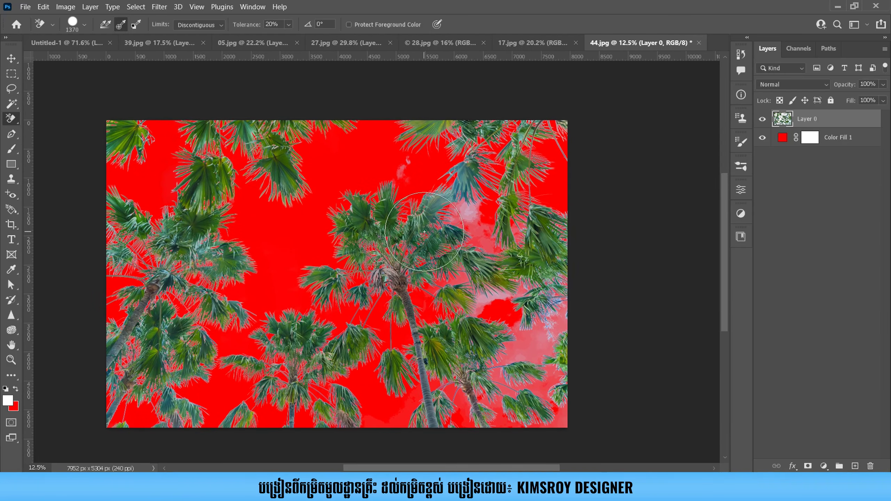
mouse_move(330, 213)
left_mouse_down()
mouse_move(348, 235)
mouse_move(342, 214)
left_mouse_up()
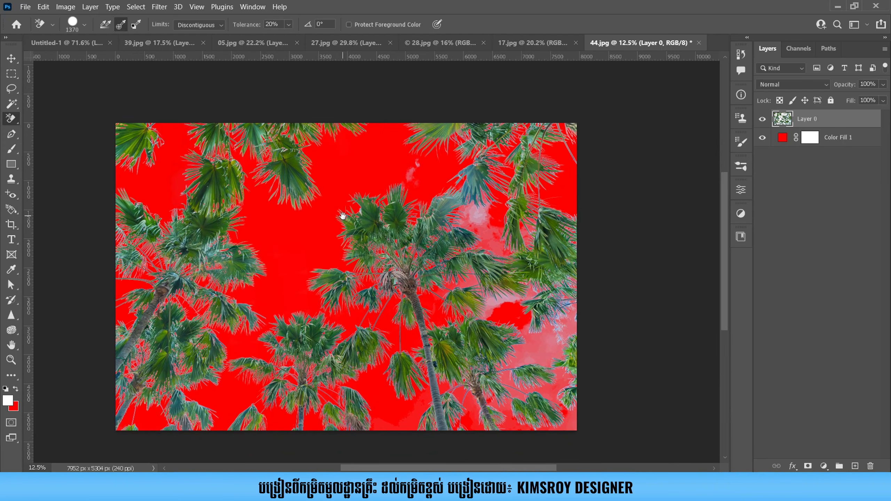
left_click_drag(431, 242, 397, 246)
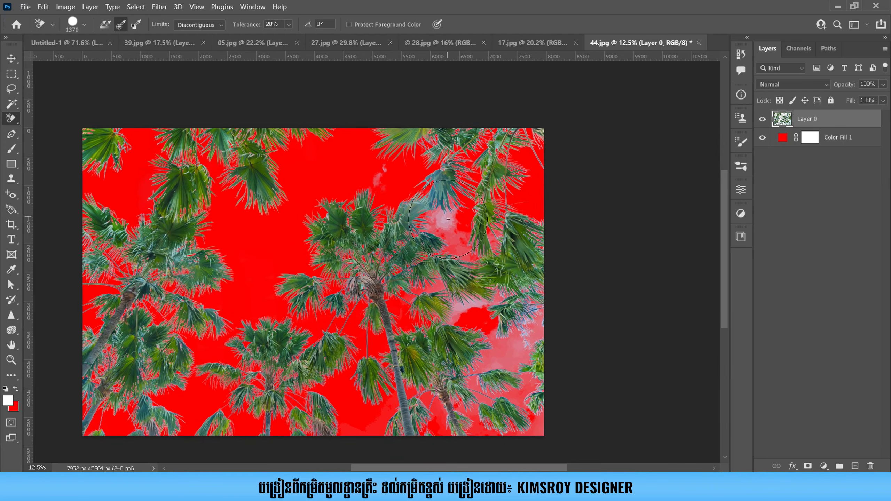
mouse_move(471, 303)
left_mouse_down()
mouse_move(498, 335)
mouse_move(502, 361)
mouse_move(477, 244)
left_mouse_up()
mouse_move(446, 293)
left_mouse_down()
mouse_move(511, 239)
mouse_move(519, 205)
mouse_move(469, 204)
left_mouse_up()
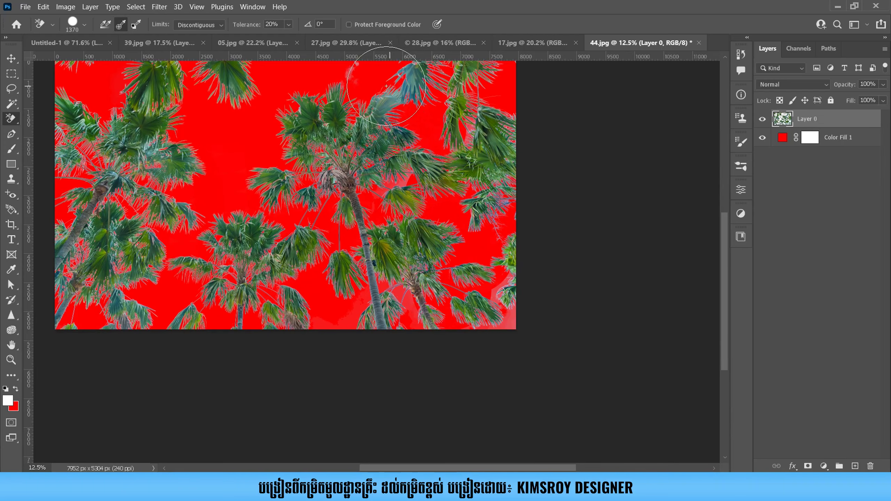
left_click_drag(382, 84, 405, 144)
left_click_drag(324, 176, 369, 155)
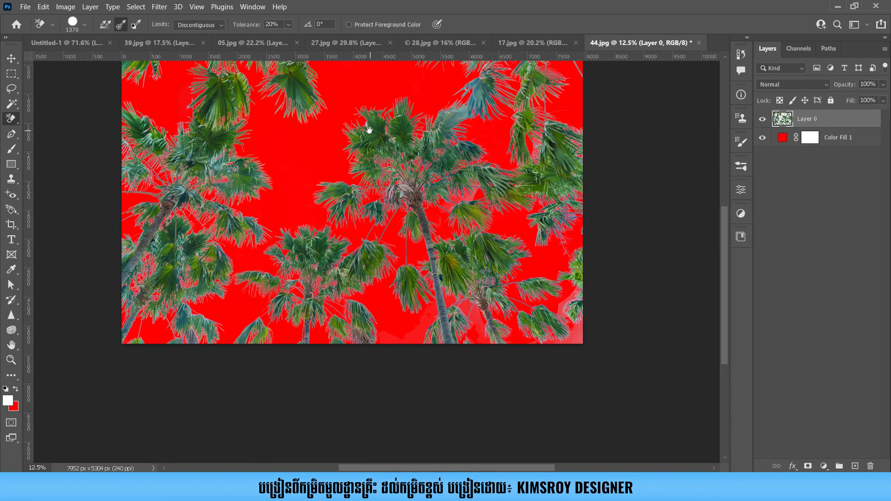
mouse_move(493, 144)
left_mouse_down()
mouse_move(483, 219)
mouse_move(498, 192)
left_mouse_up()
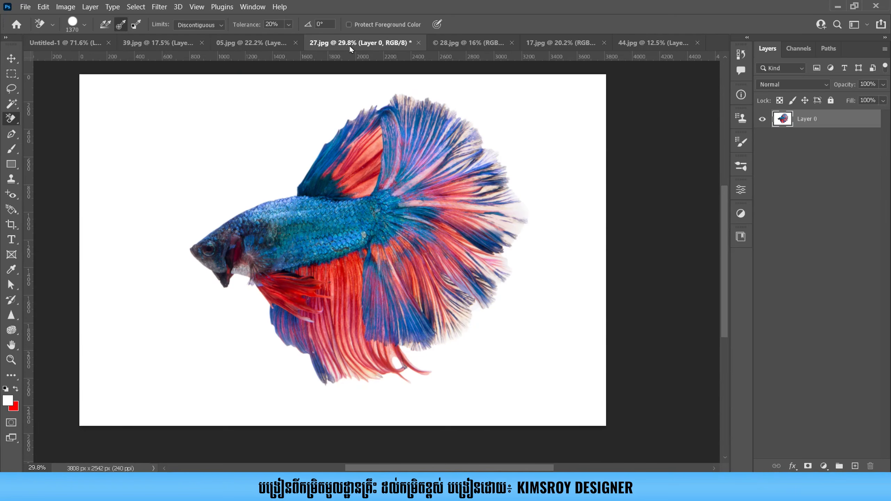
In 27.jpg, erase the white background around the betta fish using the Background Eraser with an 878 px brush
left_click(348, 44)
mouse_move(400, 198)
left_mouse_down()
mouse_move(395, 215)
mouse_move(411, 201)
mouse_move(417, 227)
mouse_move(416, 190)
left_mouse_up()
left_click_drag(242, 158, 178, 175)
left_click_drag(238, 164, 233, 146)
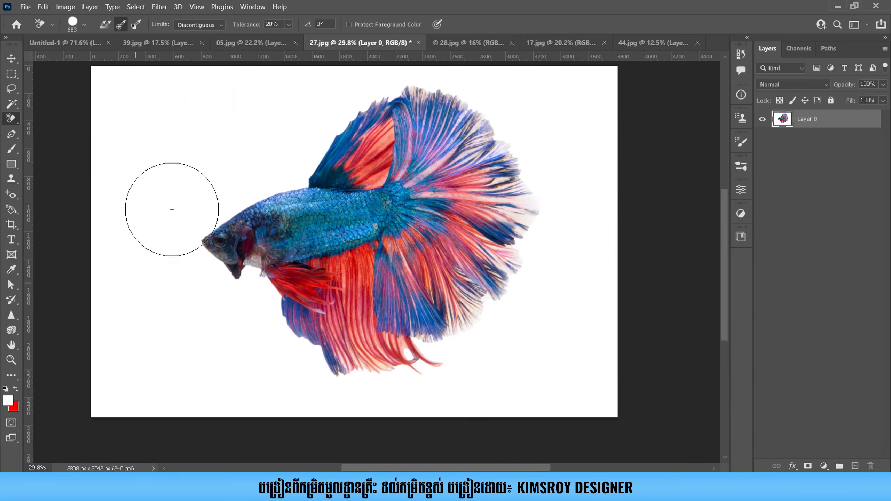
left_click_drag(210, 170, 205, 180)
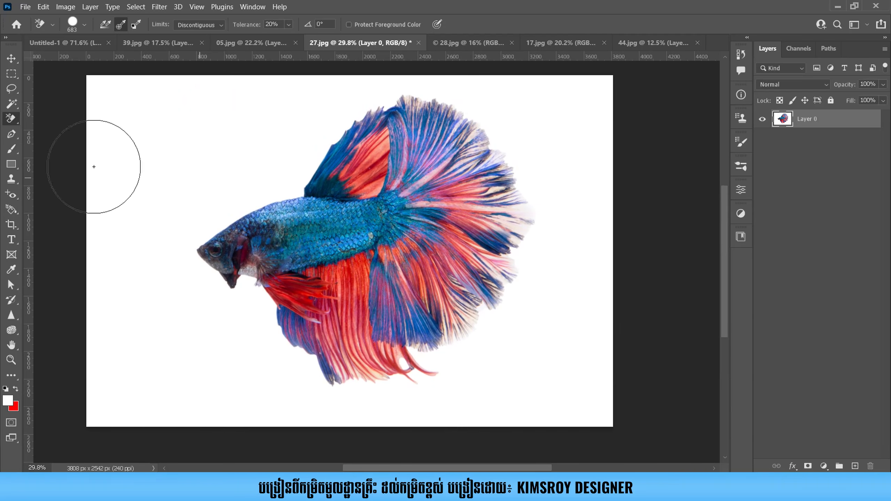
right_click(13, 120)
left_click(49, 127)
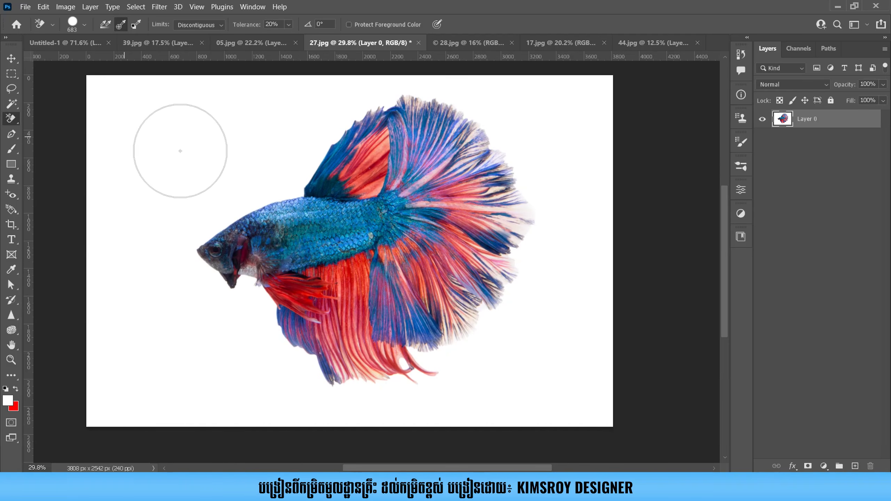
scroll(211, 146, "down", 1)
right_click(209, 145, "alt")
mouse_move(225, 131)
left_mouse_down()
mouse_move(163, 168)
mouse_move(156, 338)
mouse_move(155, 243)
mouse_move(135, 107)
mouse_move(153, 305)
mouse_move(188, 357)
mouse_move(290, 361)
mouse_move(530, 337)
mouse_move(524, 369)
mouse_move(522, 165)
mouse_move(501, 94)
mouse_move(320, 97)
mouse_move(262, 121)
mouse_move(270, 166)
mouse_move(208, 188)
mouse_move(200, 236)
mouse_move(223, 291)
mouse_move(243, 283)
mouse_move(299, 354)
mouse_move(365, 342)
mouse_move(431, 301)
mouse_move(469, 245)
mouse_move(462, 181)
mouse_move(453, 158)
mouse_move(412, 126)
left_mouse_up()
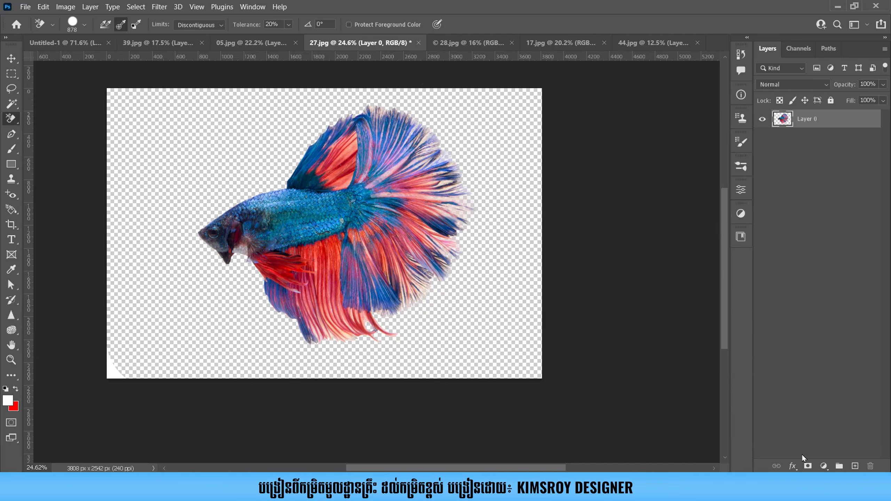
Add a red Solid Color fill layer and move it below the betta fish layer
left_click(823, 466)
left_click(819, 265)
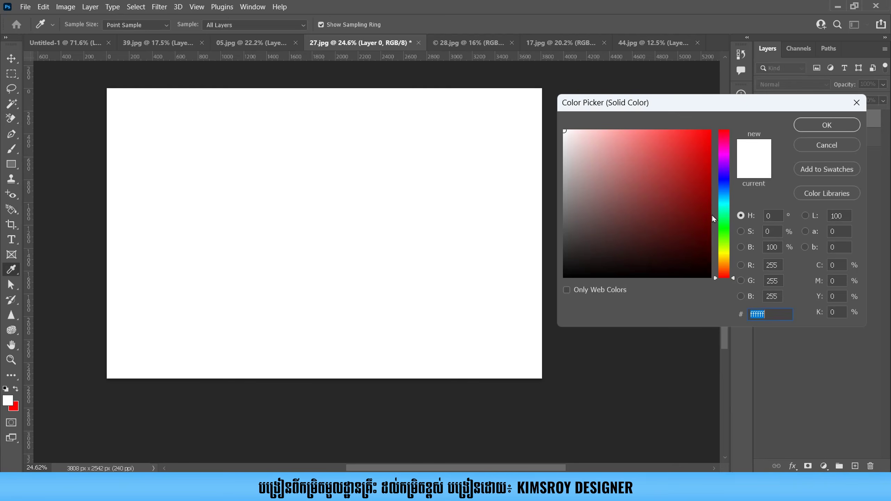
left_click(710, 149)
left_click(827, 125)
left_click_drag(823, 121, 822, 143)
left_click_drag(243, 300, 251, 290)
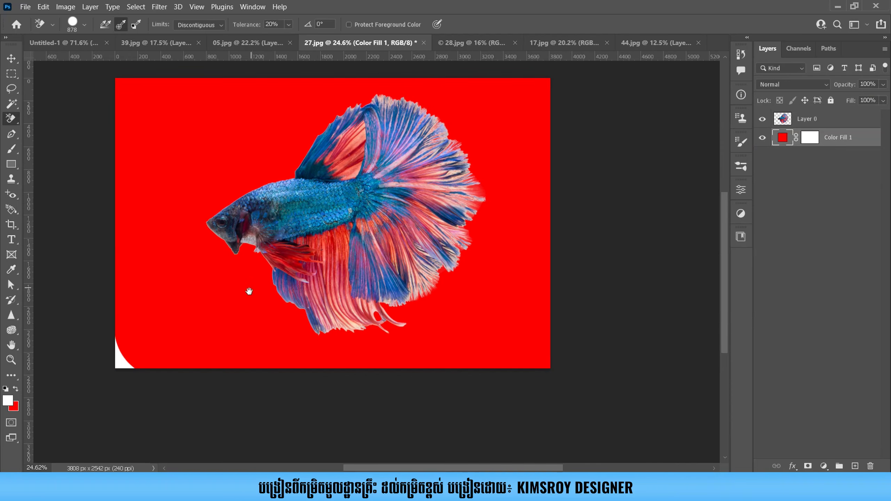
Erase the leftover white corner at the lower left of the fish layer and reduce the eraser brush to 337 px
left_click(827, 125)
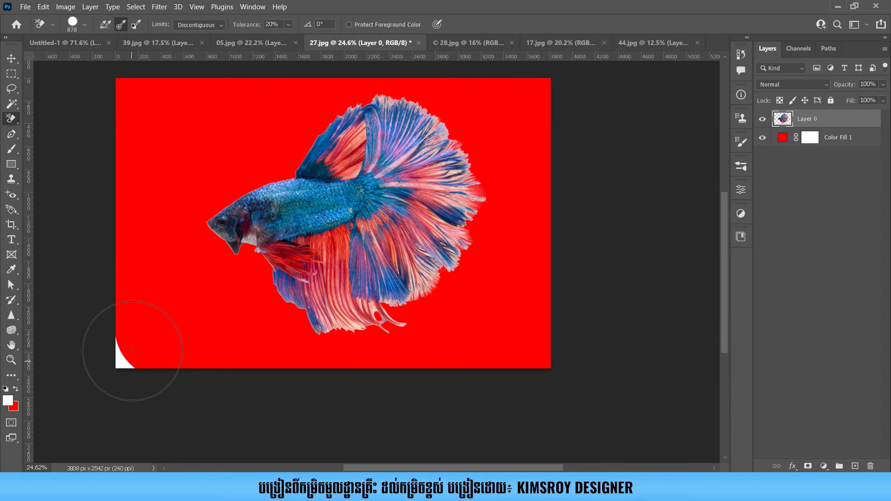
left_click(121, 361)
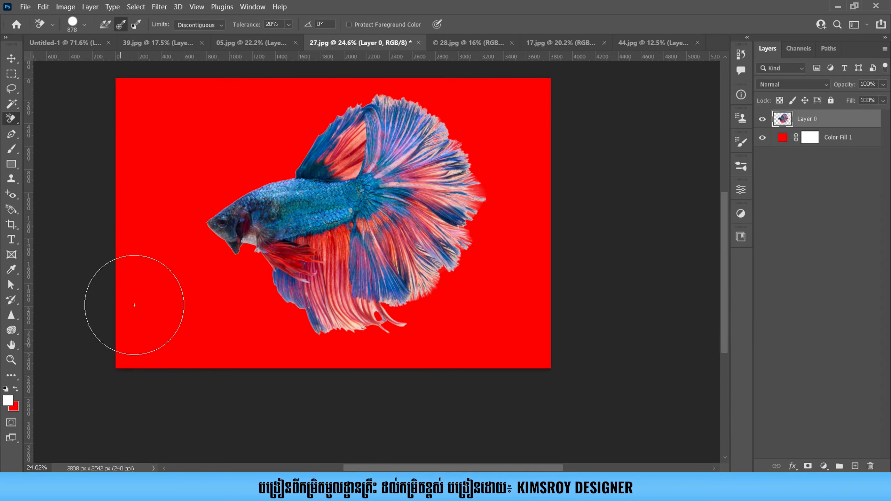
scroll(196, 199, "up", 2)
scroll(371, 304, "up", 4)
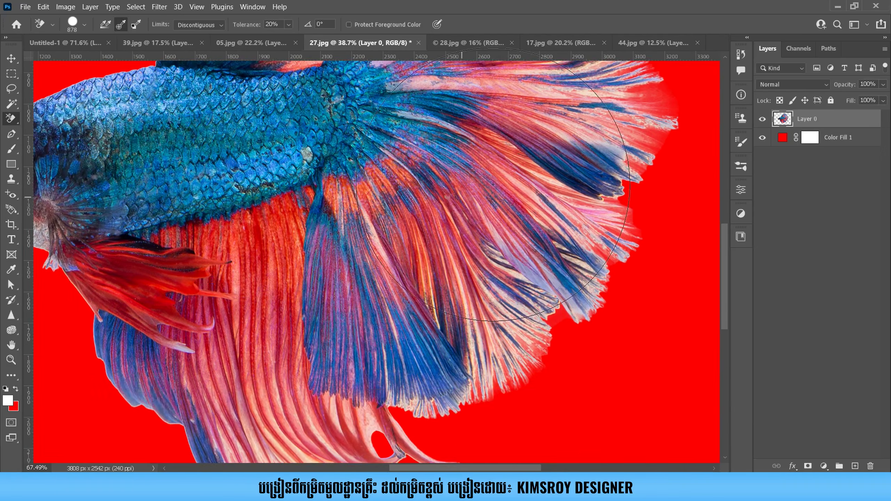
key("bracketleft")
key("bracketleft")
key("bracketleft")
key("bracketleft")
key("bracketleft")
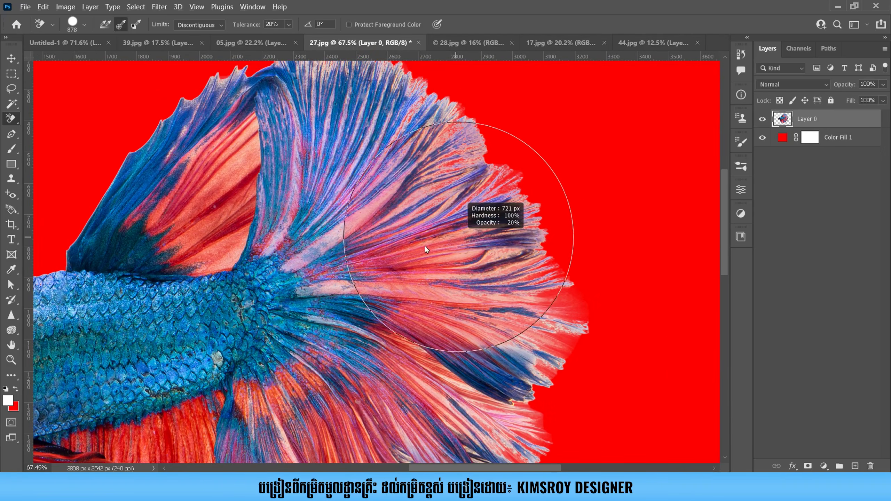
left_click_drag(356, 195, 450, 228)
scroll(450, 228, "down", 3)
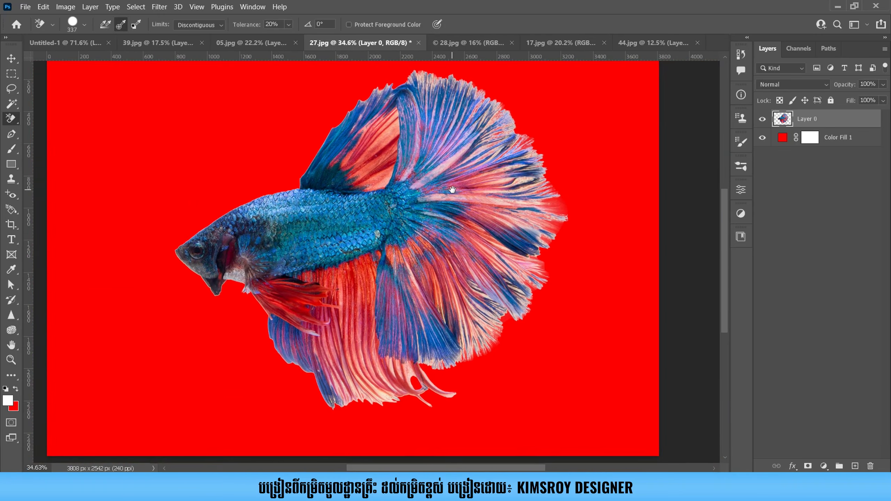
mouse_move(452, 190)
left_mouse_down()
mouse_move(440, 197)
mouse_move(410, 192)
left_mouse_up()
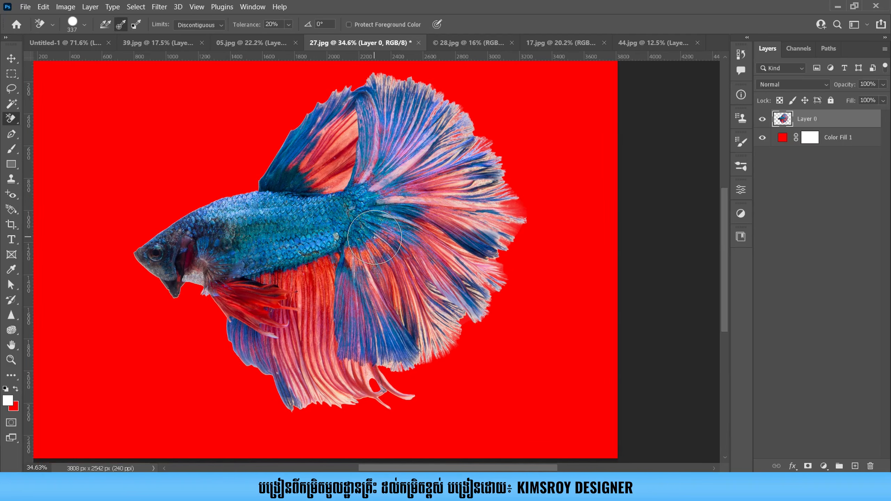
scroll(374, 237, "down", 1)
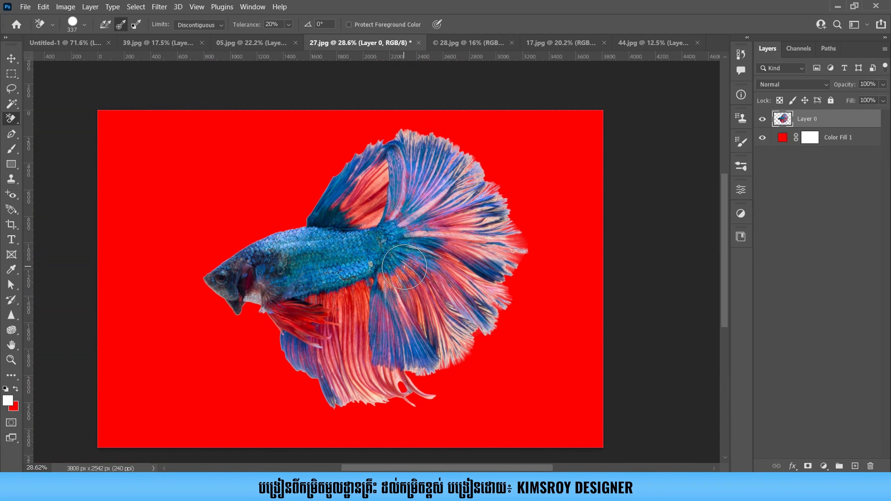
left_click_drag(404, 267, 396, 255)
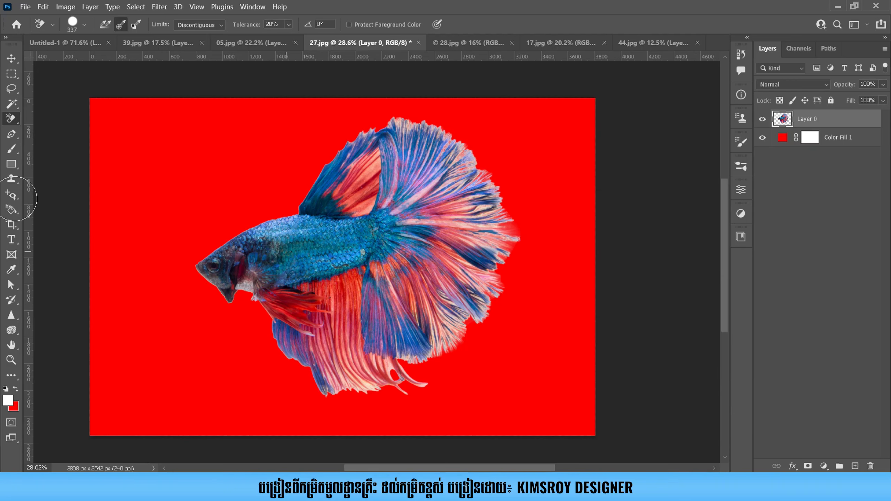
right_click(11, 120)
left_click(51, 130)
left_click_drag(331, 189, 324, 207)
mouse_move(528, 286)
left_mouse_down()
mouse_move(527, 352)
mouse_move(565, 259)
mouse_move(512, 329)
mouse_move(519, 276)
left_mouse_up()
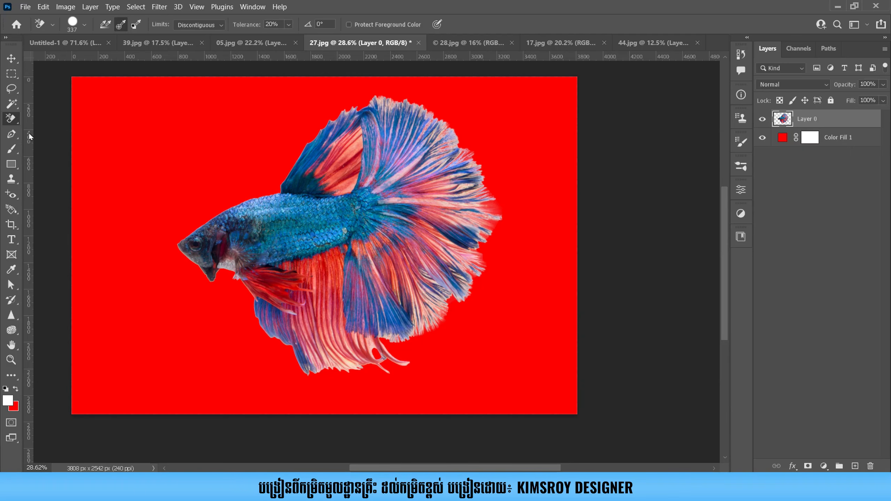
Activate the Magic Eraser Tool and switch to the yellow betta fish photo 28.jpg
right_click(15, 121)
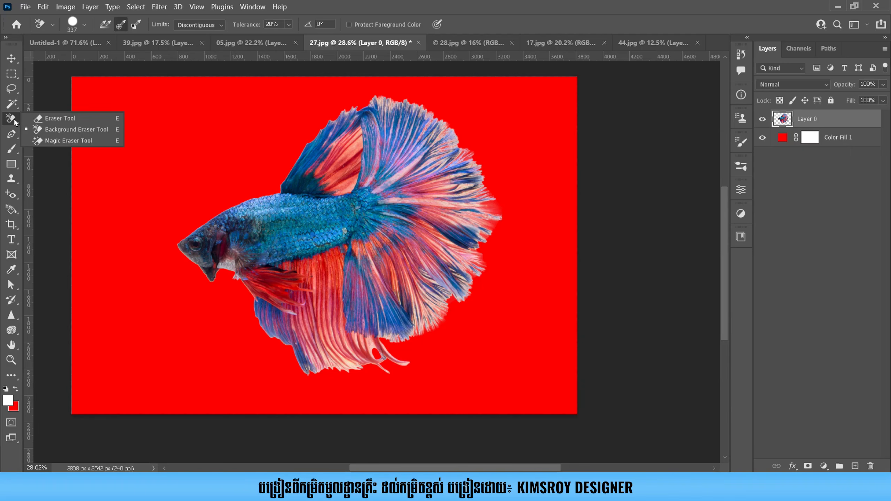
left_click(53, 140)
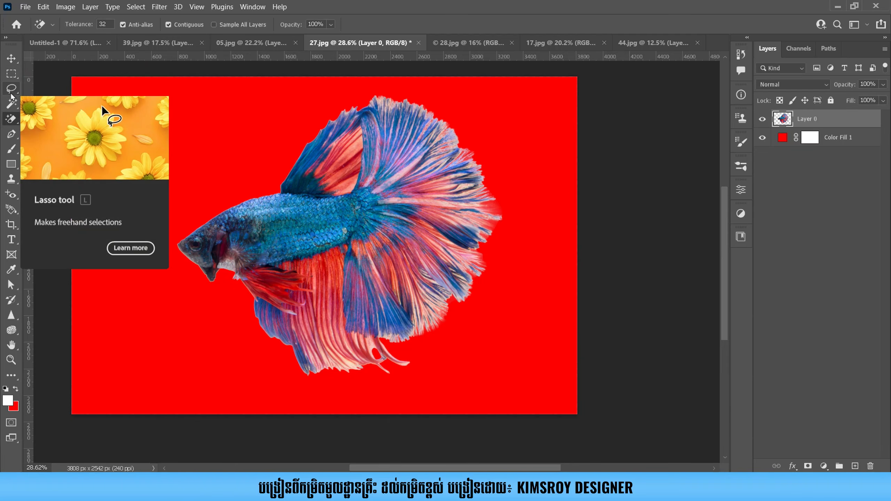
left_click(456, 45)
Erase the black background around the yellow betta fish using the Magic Eraser with tolerance 32 and Contiguous on
left_click_drag(506, 195, 501, 231)
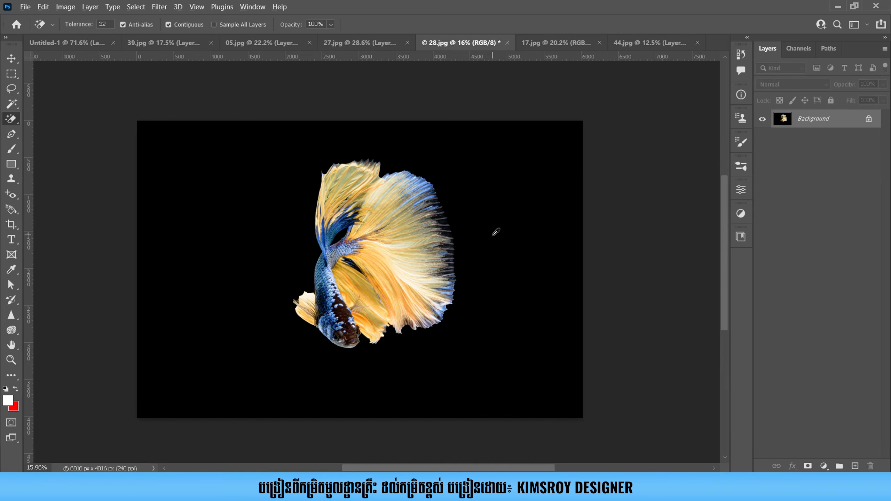
scroll(493, 225, "up", 2)
scroll(487, 189, "down", 2)
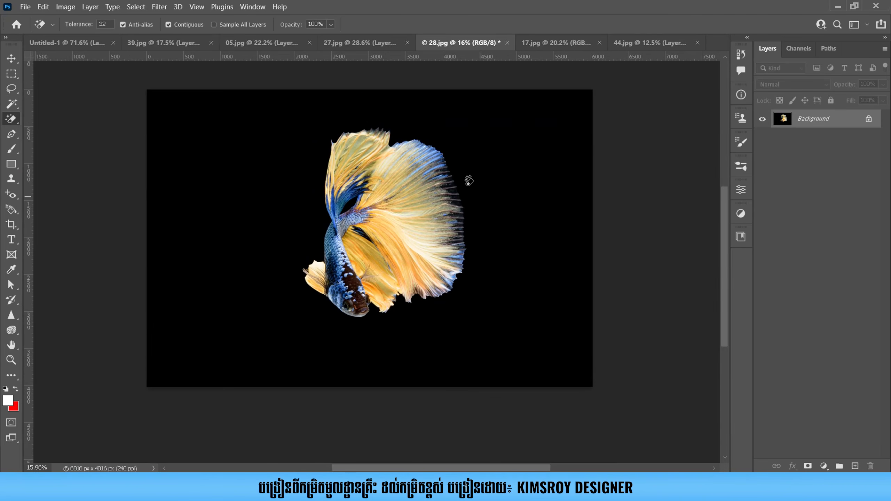
mouse_move(519, 168)
left_mouse_down()
mouse_move(478, 165)
mouse_move(480, 158)
left_mouse_up()
scroll(467, 176, "up", 2)
left_click_drag(176, 285, 174, 255)
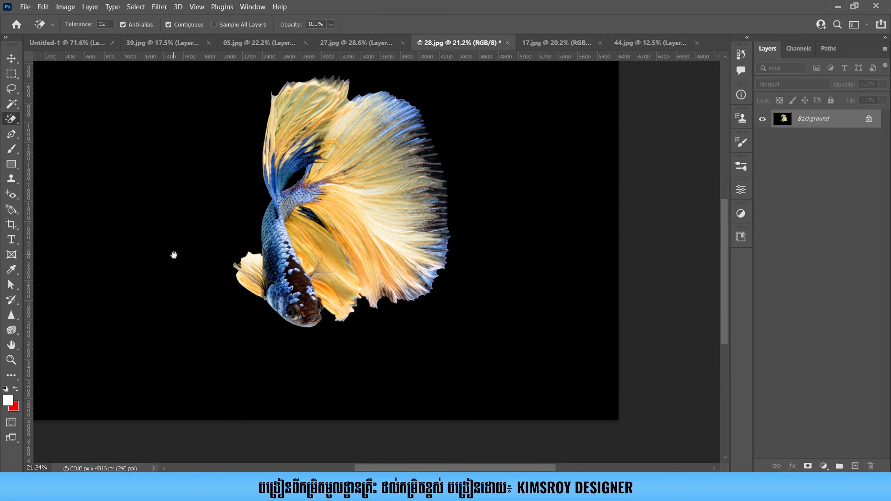
mouse_move(184, 219)
left_mouse_down()
mouse_move(245, 216)
mouse_move(225, 248)
left_mouse_up()
scroll(218, 242, "down", 1)
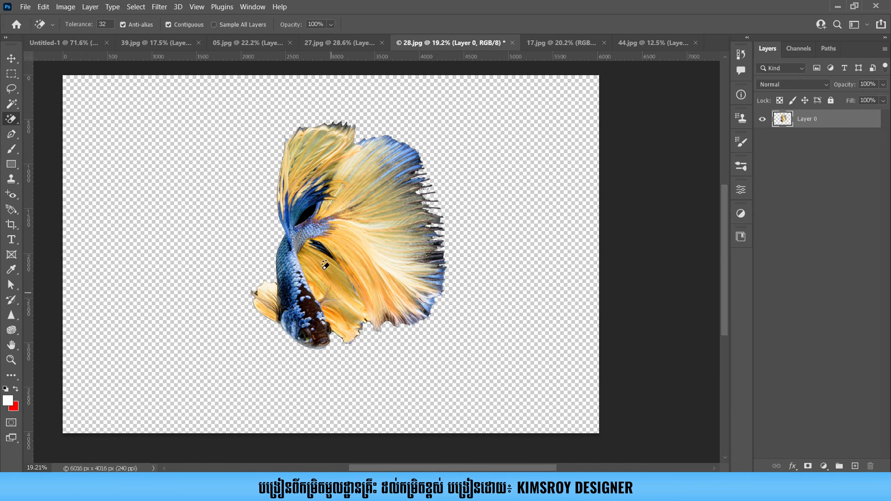
Erase the enclosed black gap between the upper fin and the tail of the yellow betta fish
scroll(296, 212, "up", 4)
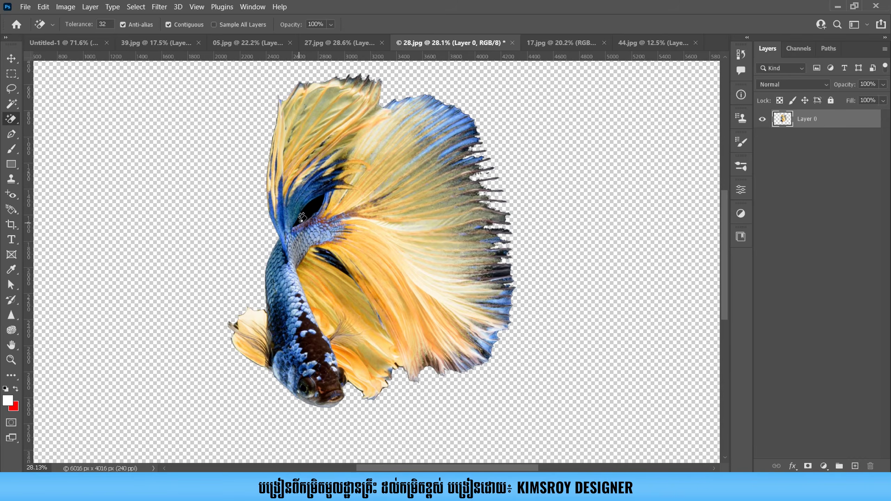
scroll(295, 250, "up", 4)
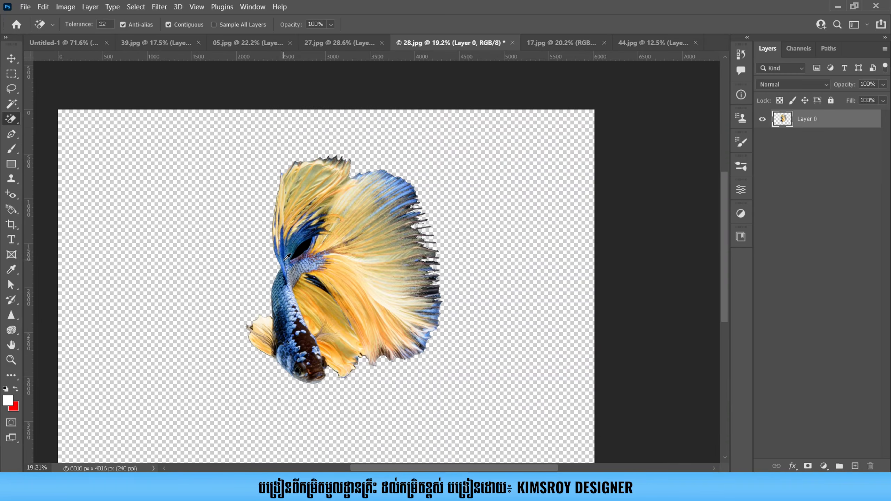
scroll(288, 251, "down", 2)
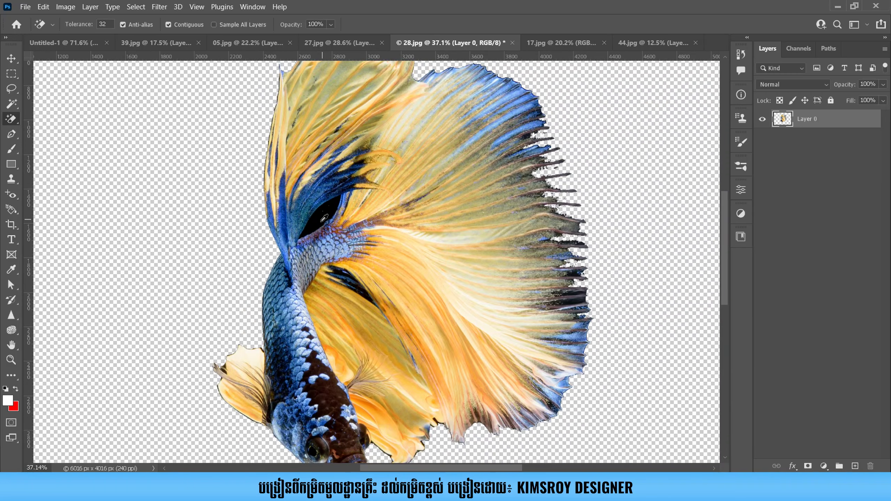
scroll(323, 218, "up", 3)
left_click(316, 226)
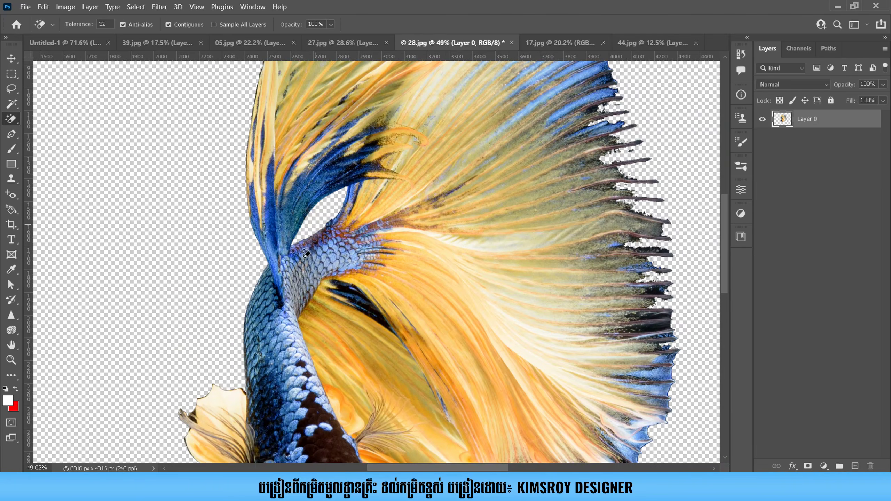
scroll(291, 292, "down", 7)
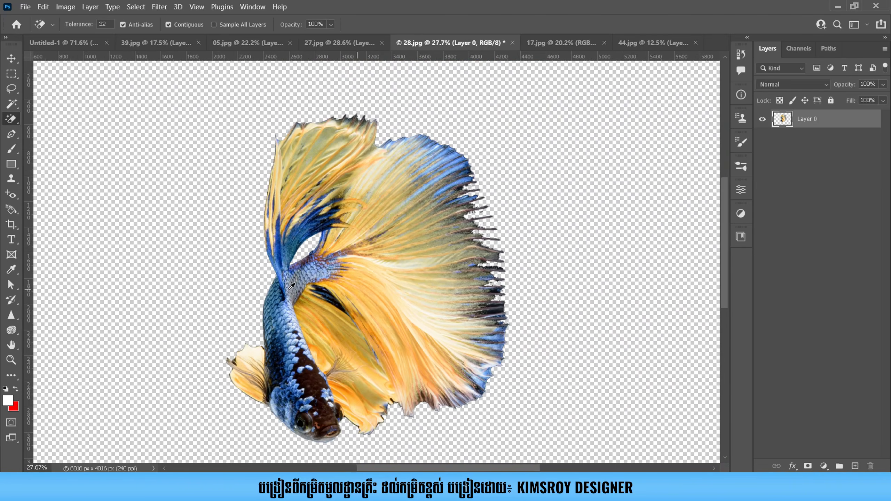
scroll(292, 279, "down", 3)
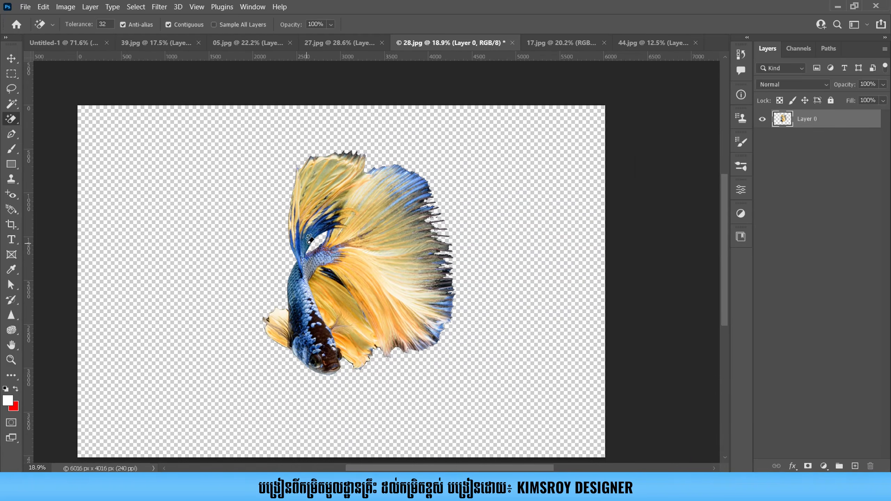
Undo the Magic Eraser edits on 28.jpg and turn off the Contiguous option
key("ctrl+z")
key("ctrl+z")
key("ctrl+z")
key("ctrl+z")
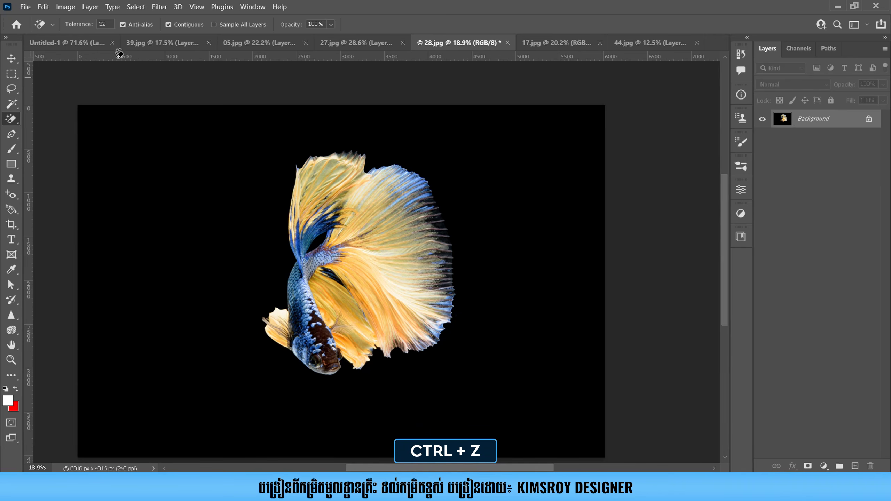
left_click(167, 25)
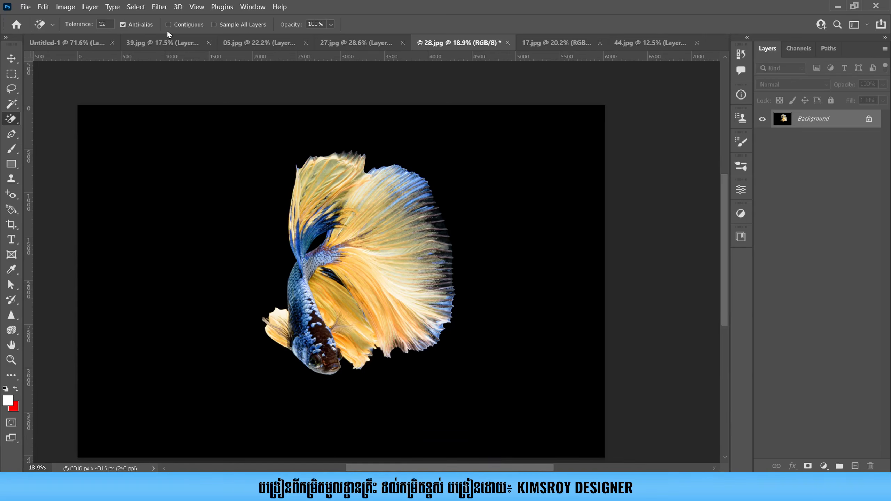
Erase all black areas of the yellow betta fish photo with the Magic Eraser at tolerance 32 and Contiguous off
left_click_drag(236, 278, 255, 239)
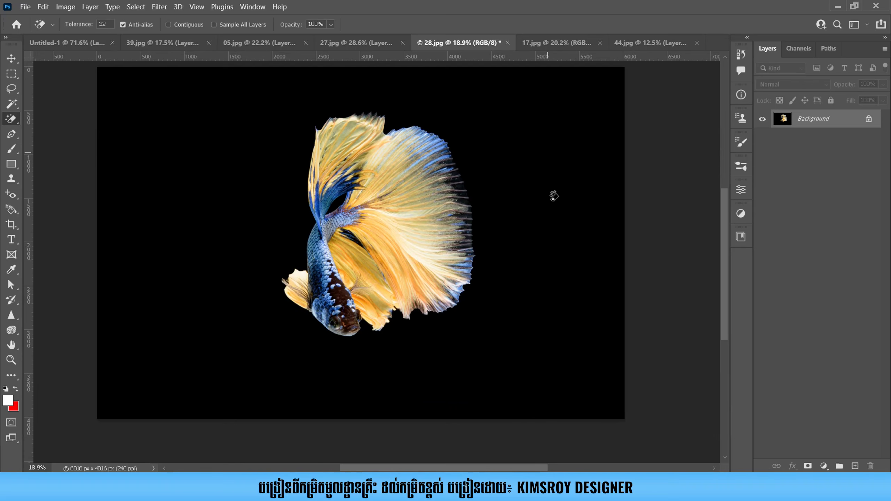
left_click_drag(383, 163, 376, 182)
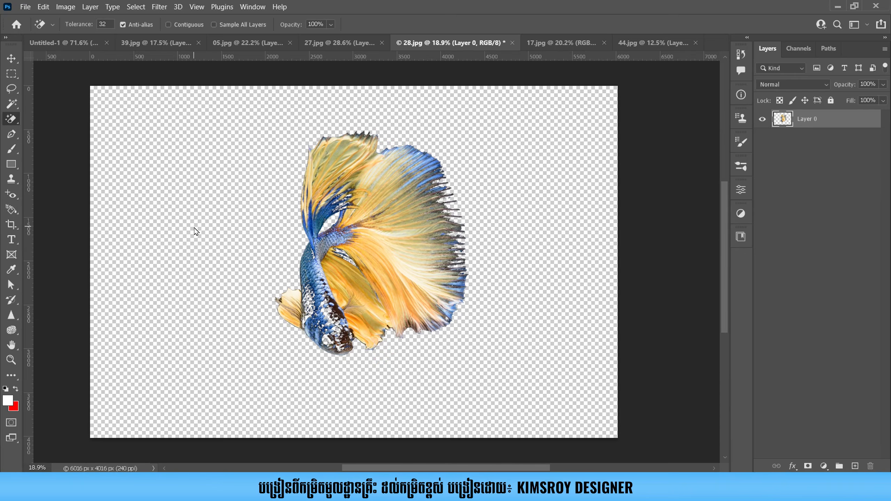
scroll(335, 311, "up", 4)
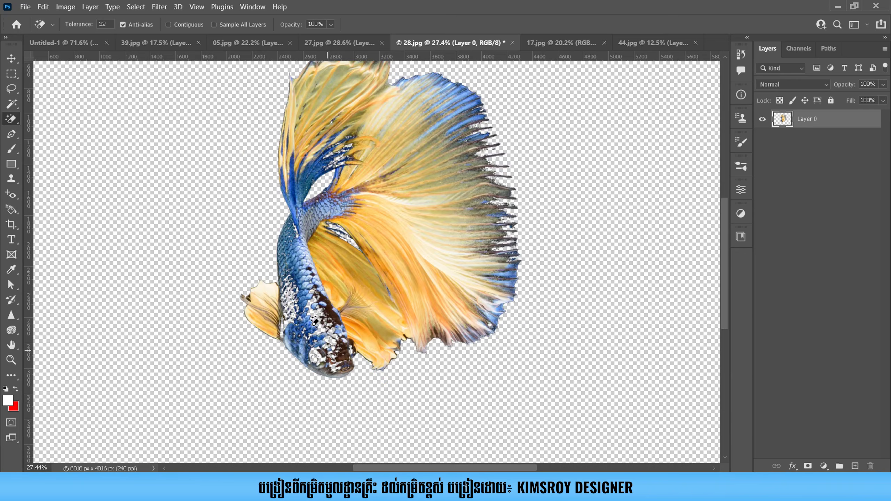
scroll(491, 253, "up", 2)
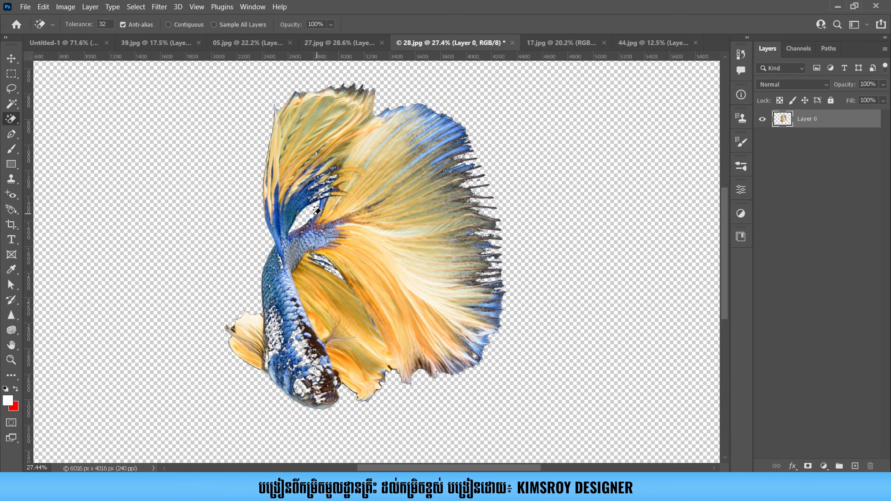
scroll(408, 237, "down", 2)
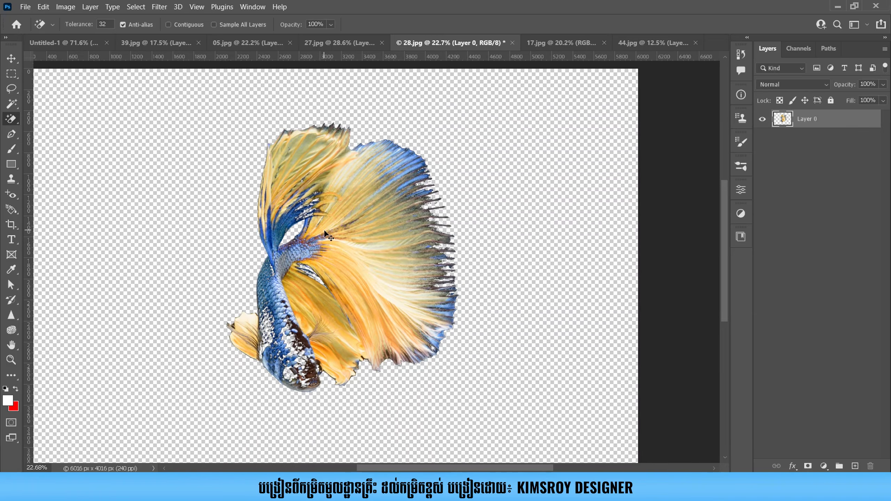
Undo the non-contiguous erase on 28.jpg and turn the Contiguous option back on
key("ctrl+z")
key("ctrl+z")
left_click(168, 25)
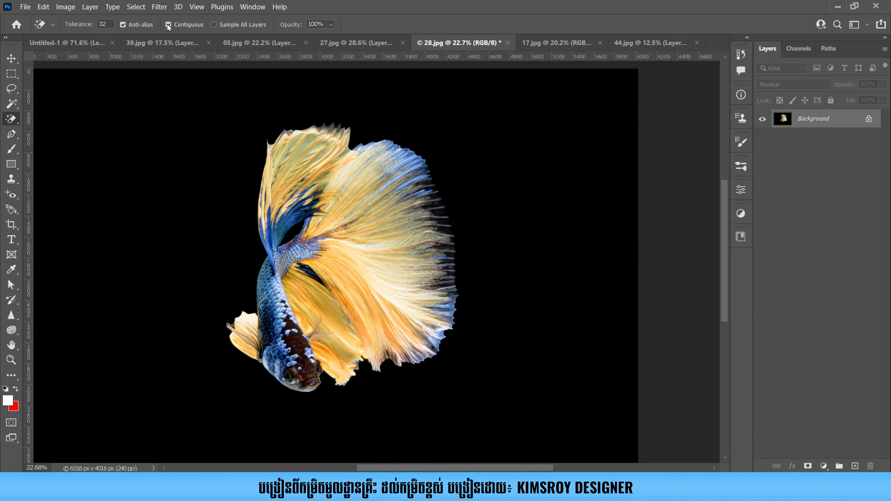
scroll(193, 151, "down", 2)
left_click_drag(192, 151, 250, 192)
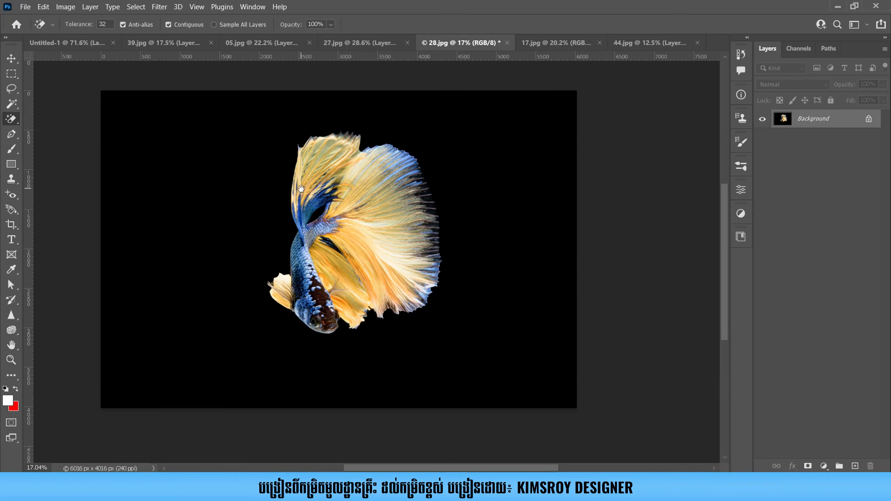
left_click_drag(301, 188, 299, 195)
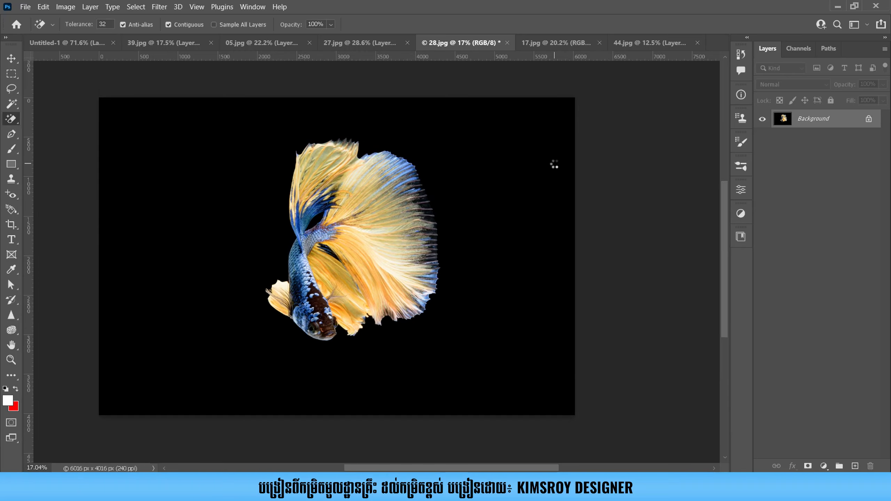
Switch to 27.jpg, undo its red fill and earlier cutout, and erase the white background around the fish with the Magic Eraser
left_click(323, 44)
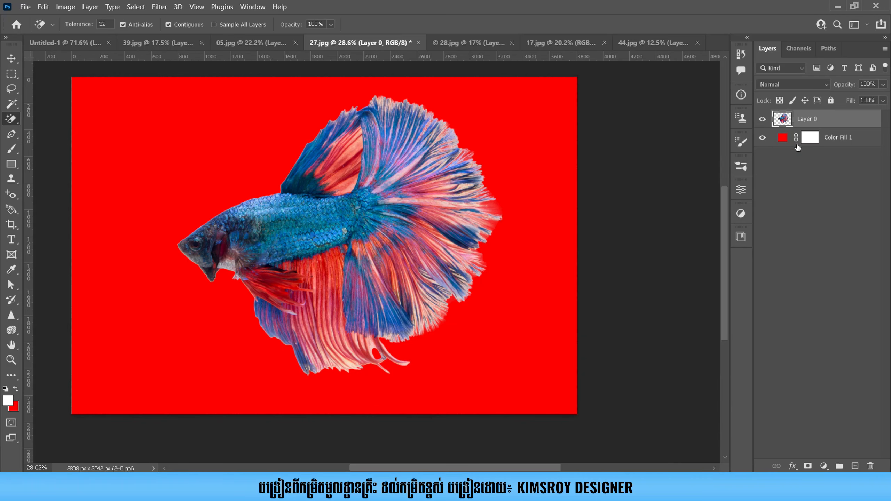
key("ctrl+z")
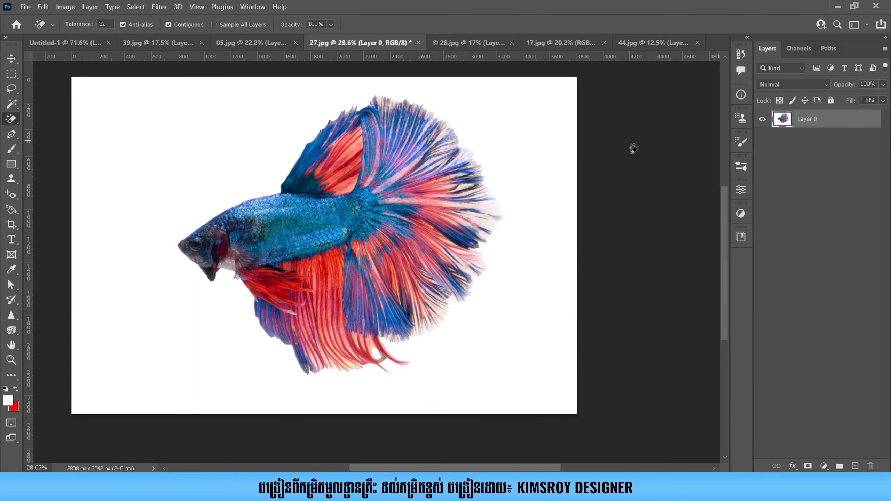
scroll(233, 215, "down", 2)
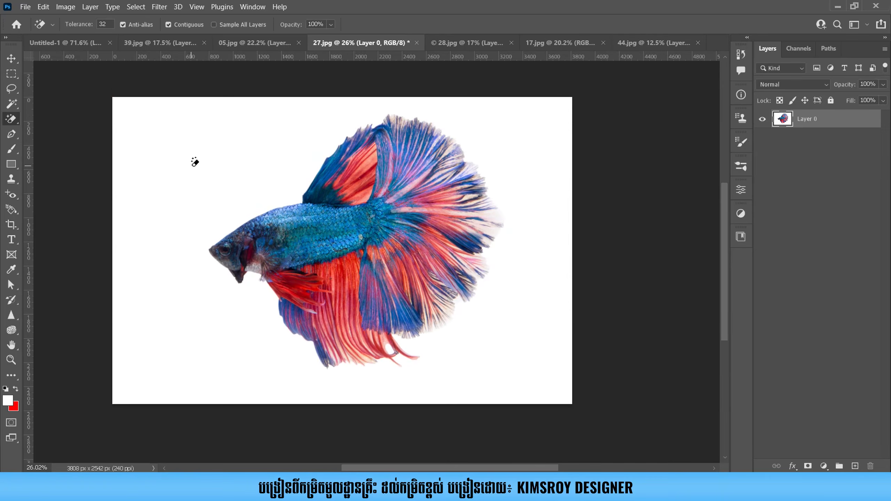
left_click(195, 161)
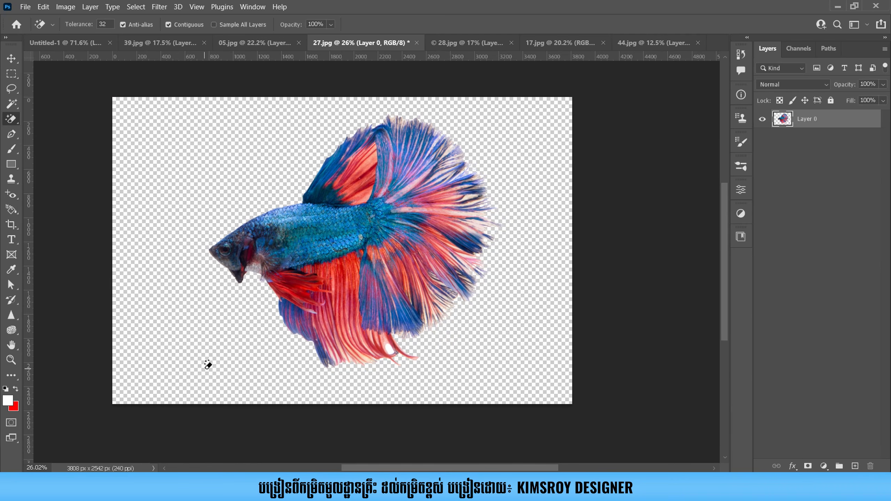
left_click(501, 42)
left_click(533, 40)
key("ctrl+d")
left_click(183, 44)
left_click(269, 44)
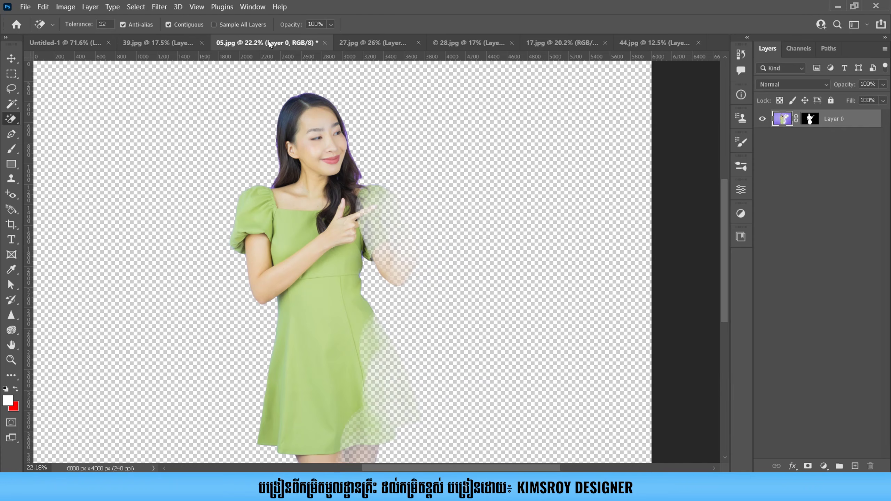
left_click(127, 40)
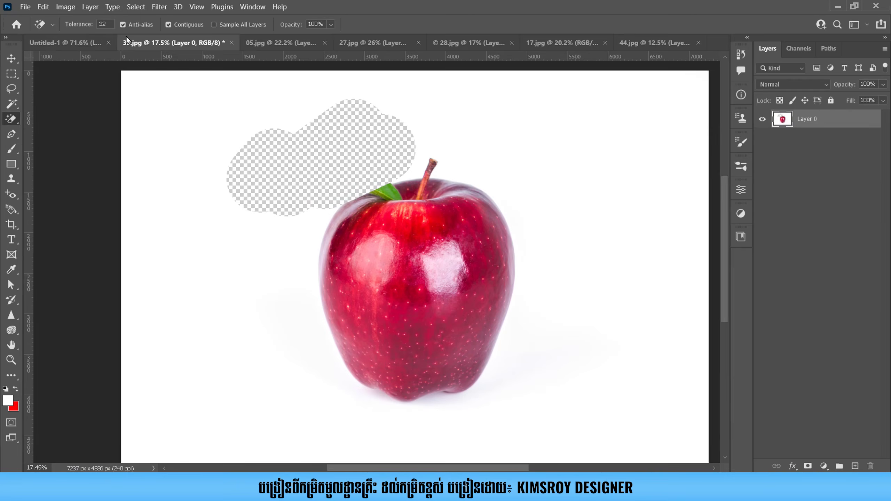
left_click(75, 44)
Switch to File Explorer and open image 14, the woman in a yellow sweater, as a separate Photoshop document
mouse_move(397, 493)
left_click(396, 425)
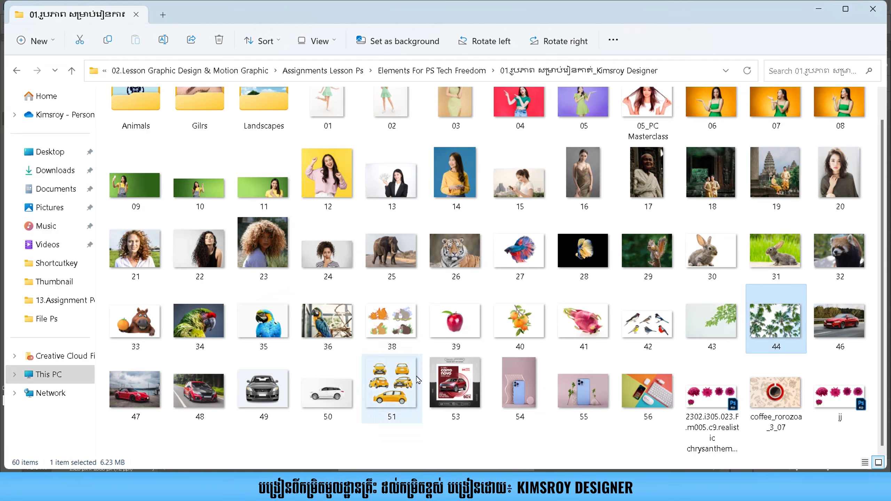
left_click_drag(454, 174, 711, 44)
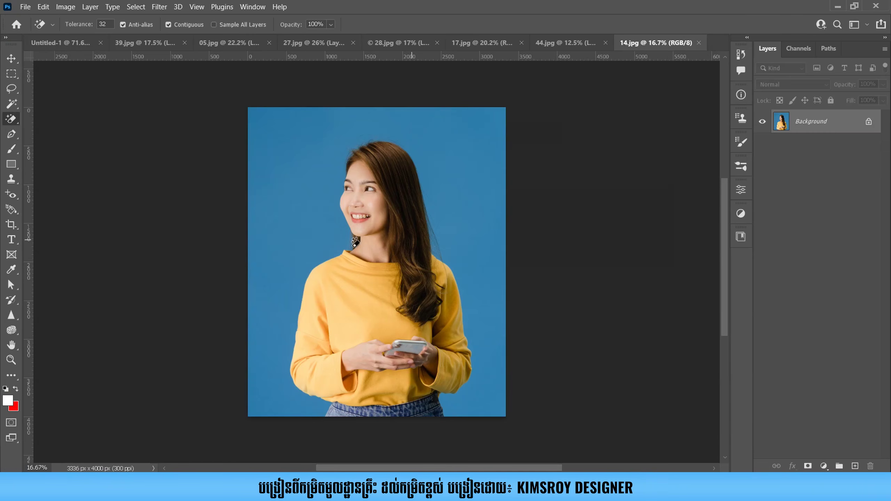
Erase the blue background around the woman in 14.jpg using the Magic Eraser with tolerance 32, and inspect the hair edges
scroll(300, 289, "up", 3)
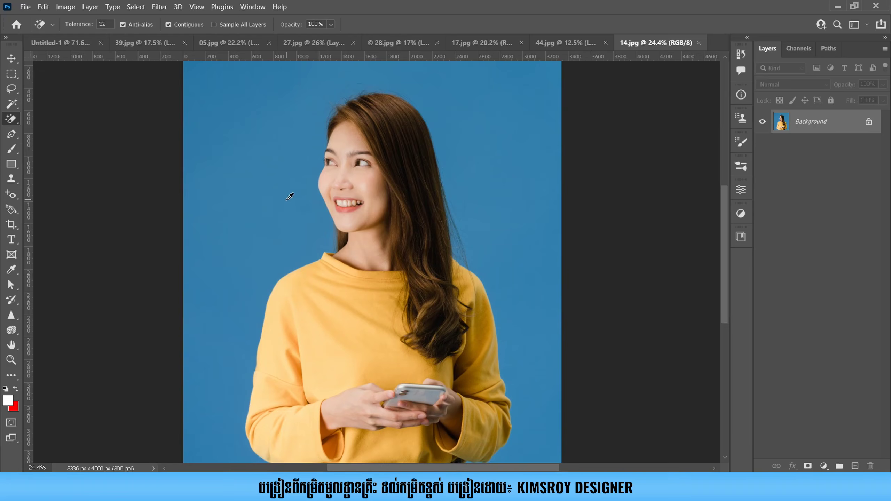
scroll(289, 195, "down", 2)
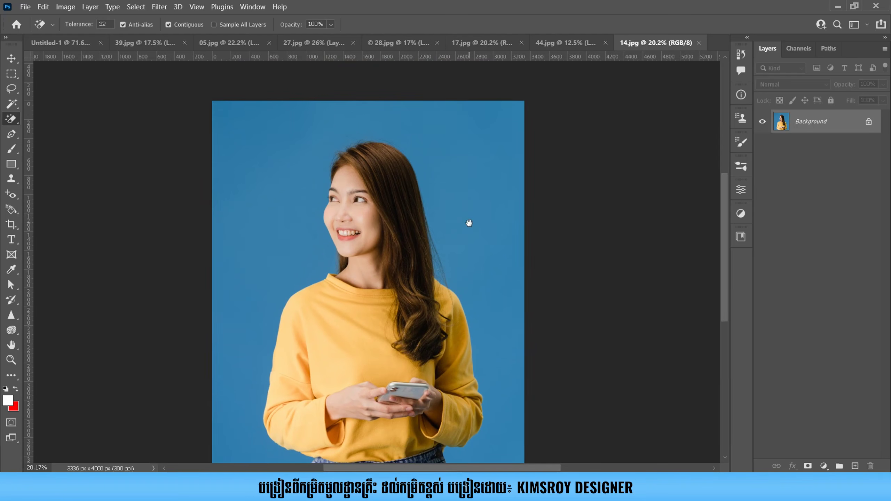
scroll(466, 213, "up", 4)
scroll(311, 150, "down", 3)
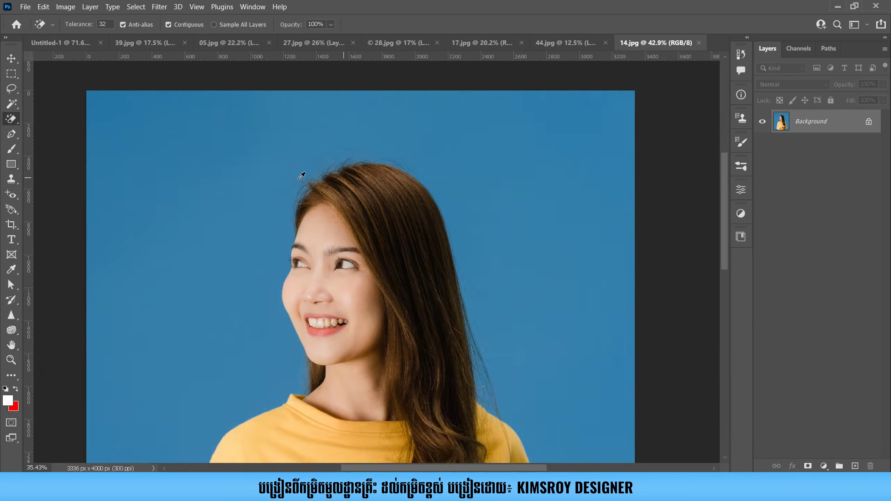
scroll(312, 154, "down", 1)
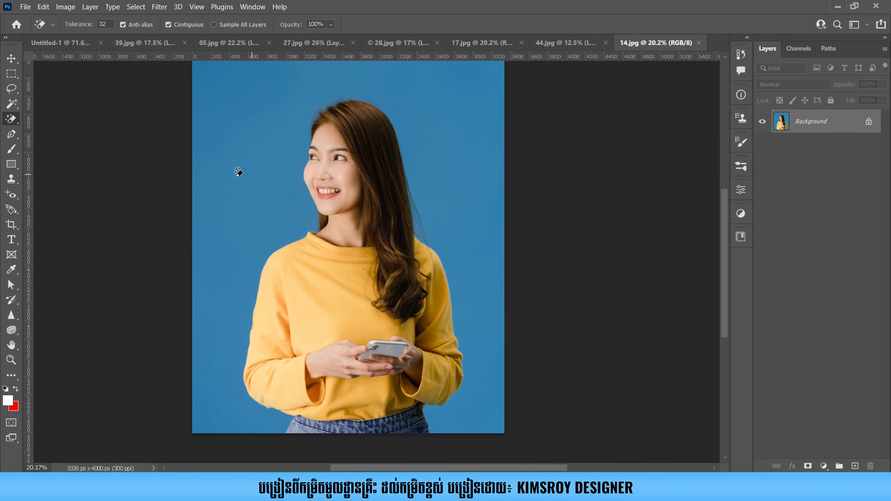
left_click(239, 186)
scroll(408, 287, "up", 5)
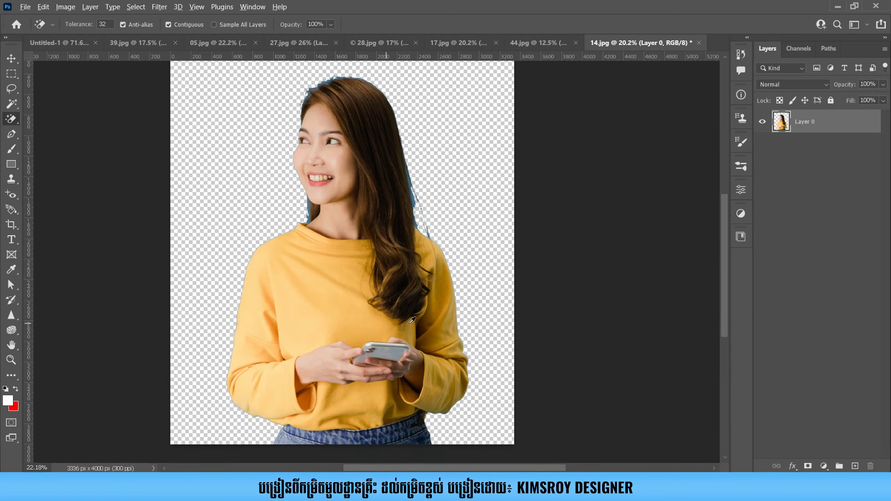
mouse_move(396, 140)
left_mouse_down()
mouse_move(422, 153)
mouse_move(419, 277)
left_mouse_up()
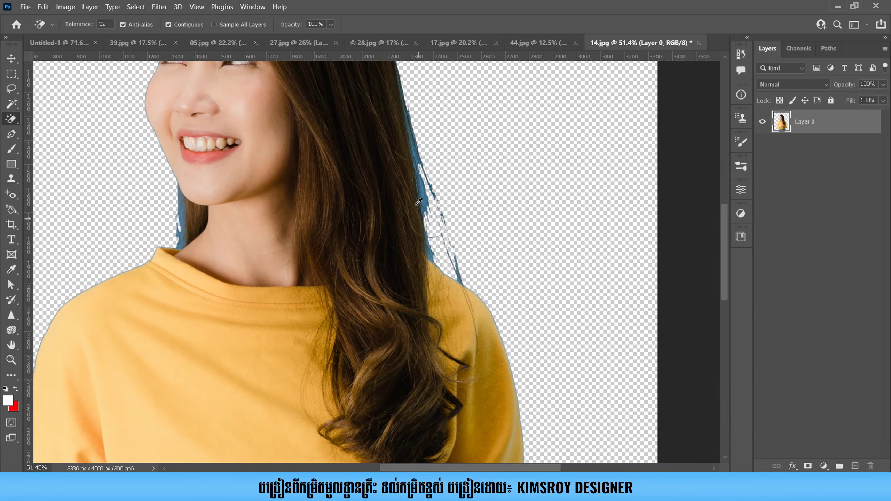
scroll(431, 280, "up", 4)
scroll(439, 290, "down", 7)
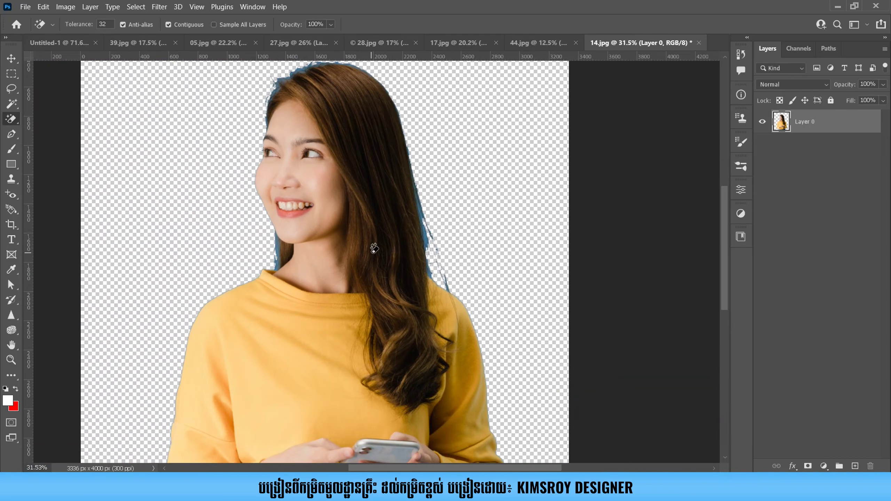
scroll(371, 253, "down", 2)
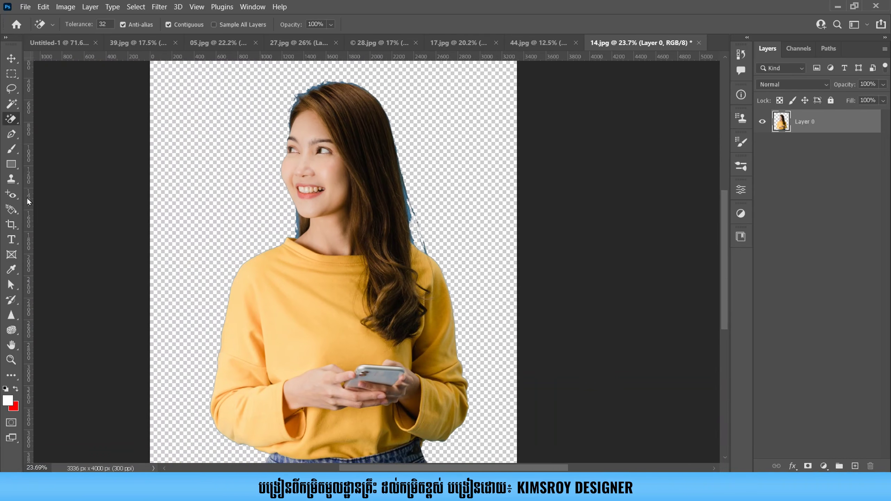
Review the tool variants in the Marquee, Lasso, Magic Wand and Eraser groups one after another
right_click(11, 119)
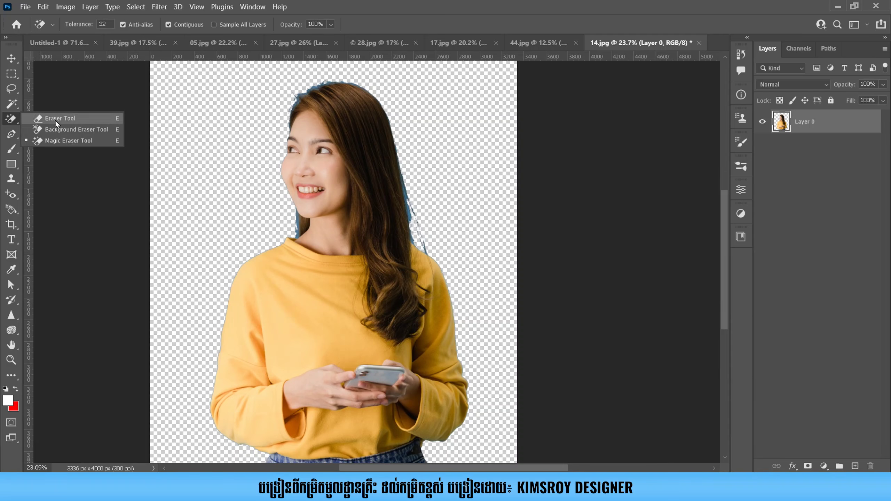
left_click(70, 142)
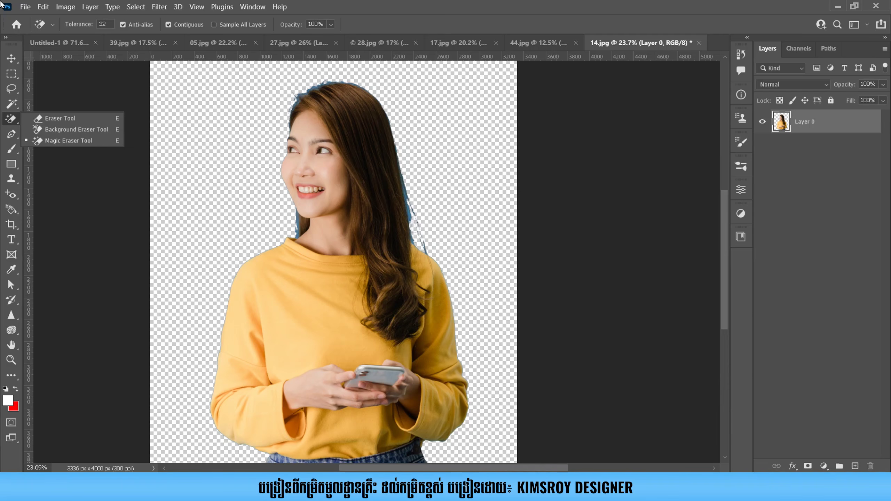
left_click(15, 78)
right_click(16, 80)
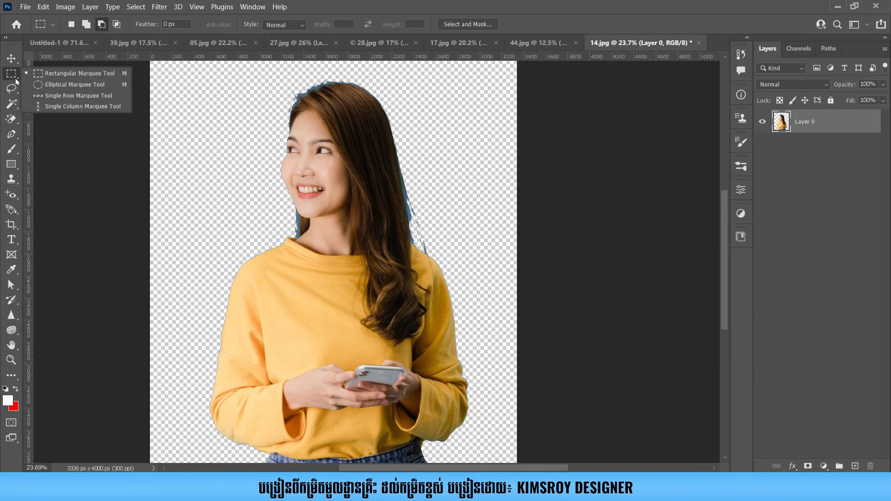
left_click(11, 77)
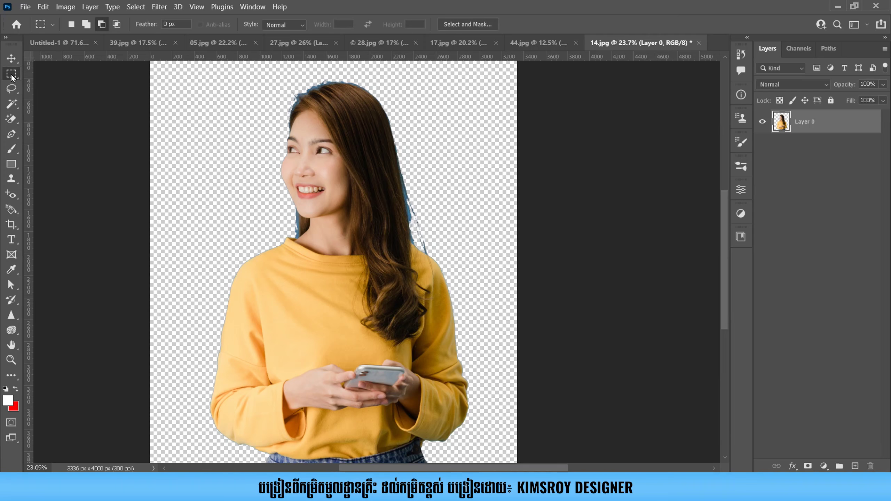
right_click(10, 75)
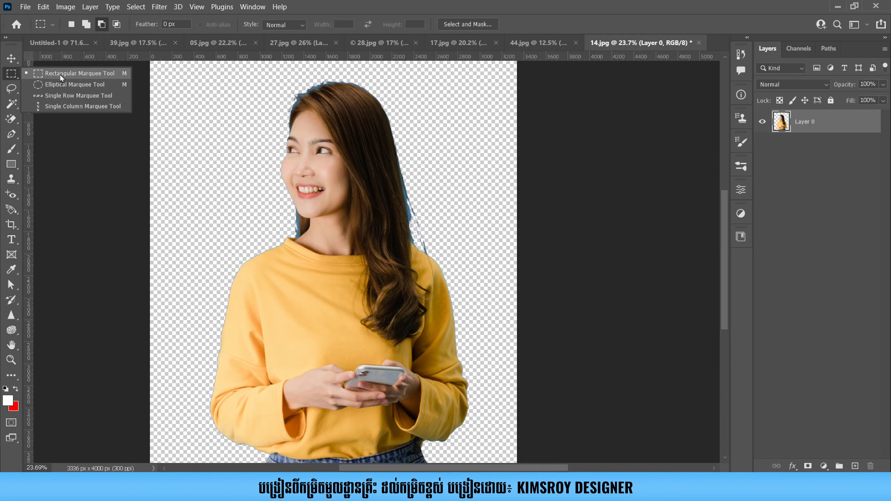
left_click(5, 91)
right_click(5, 92)
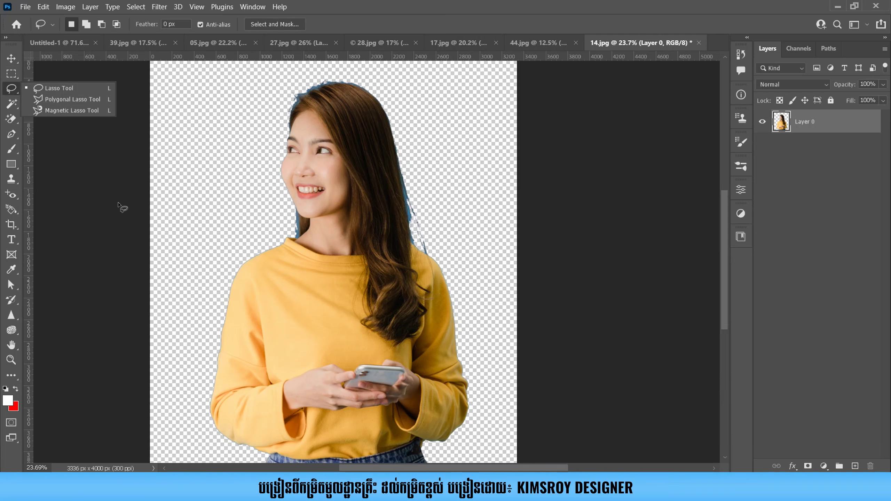
left_click(16, 104)
right_click(15, 104)
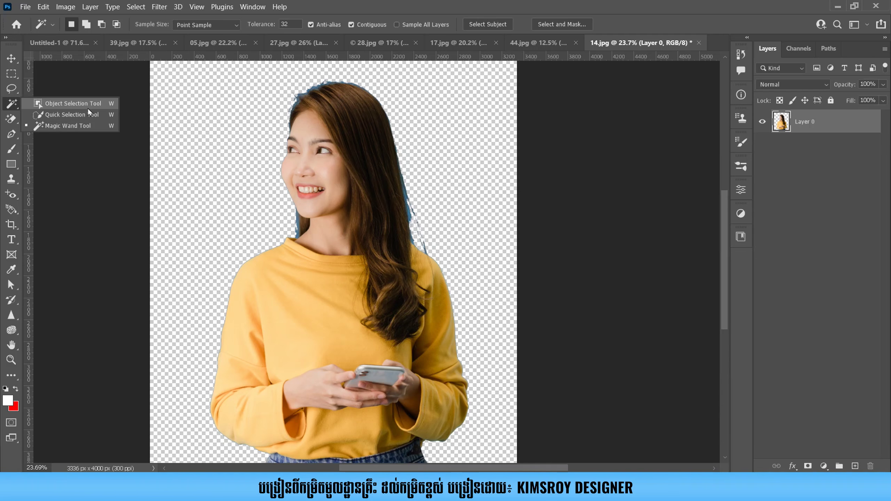
left_click(10, 119)
right_click(10, 118)
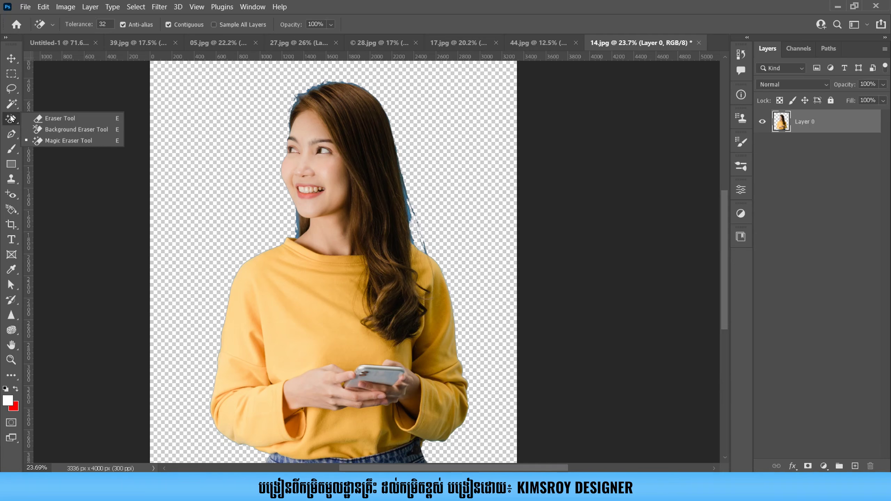